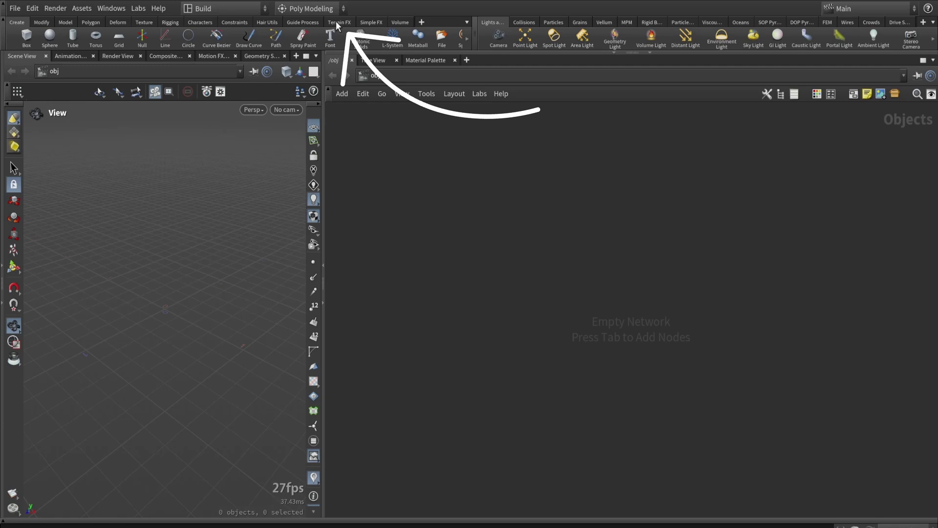
Step: Create a hills terrain from the Terrain FX presets and enlarge the viewport to view it
left_click(336, 22)
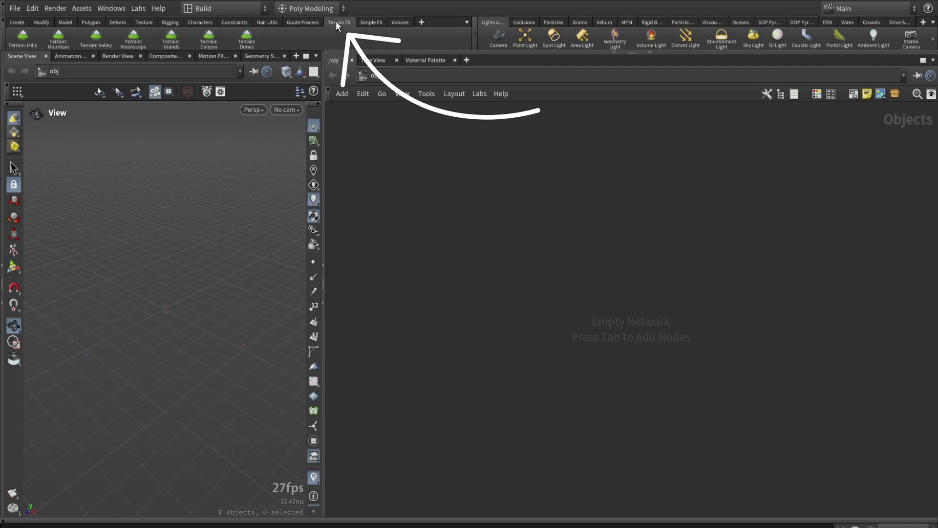
left_click(23, 45)
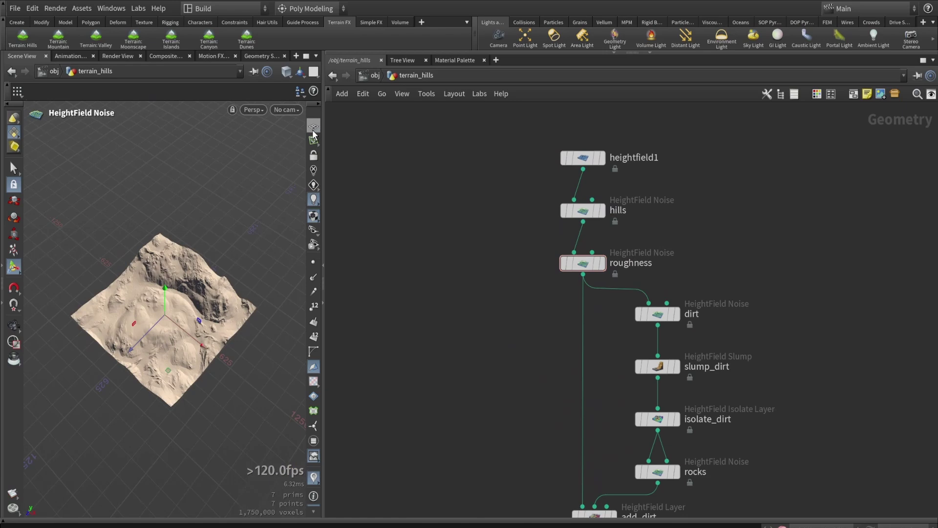
left_click_drag(323, 112, 447, 117)
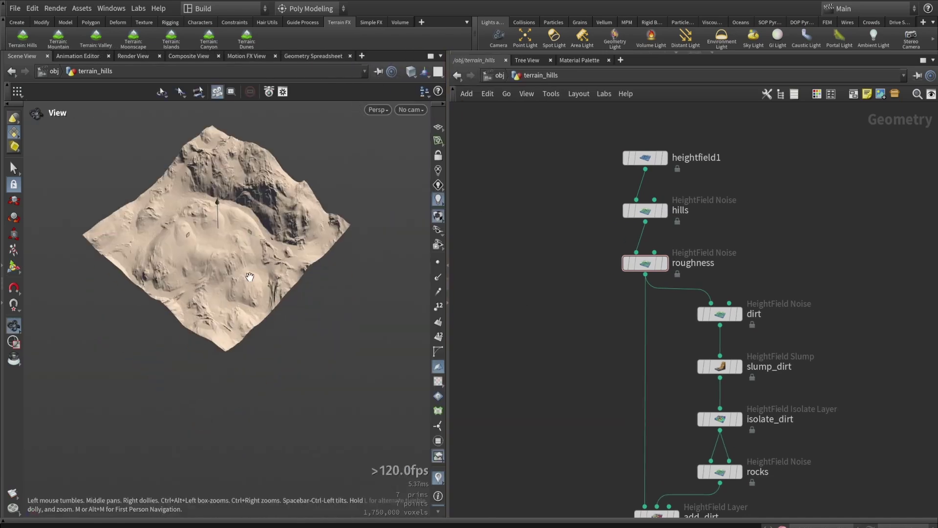
scroll(578, 305, "down", 3)
scroll(676, 459, "up", 1)
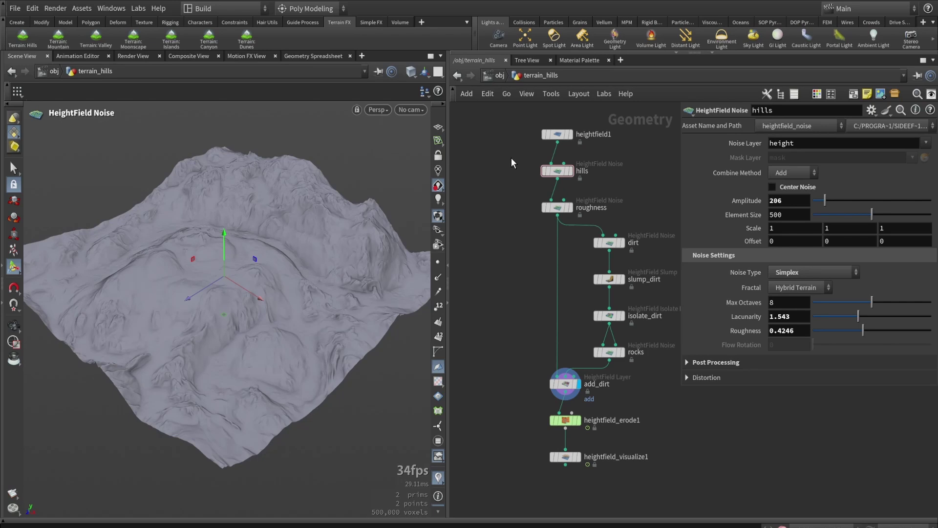
Step: Hide the shelf tools and widen the network editor around the heightfield_erode1 node
middle_click_drag(734, 250, 744, 178)
middle_click_drag(848, 182, 637, 199)
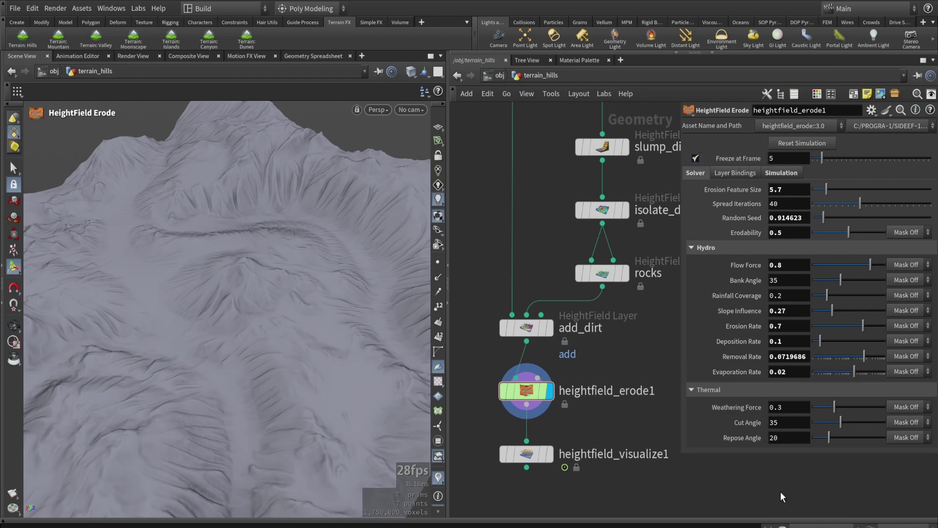
left_click_drag(315, 259, 270, 222, "alt")
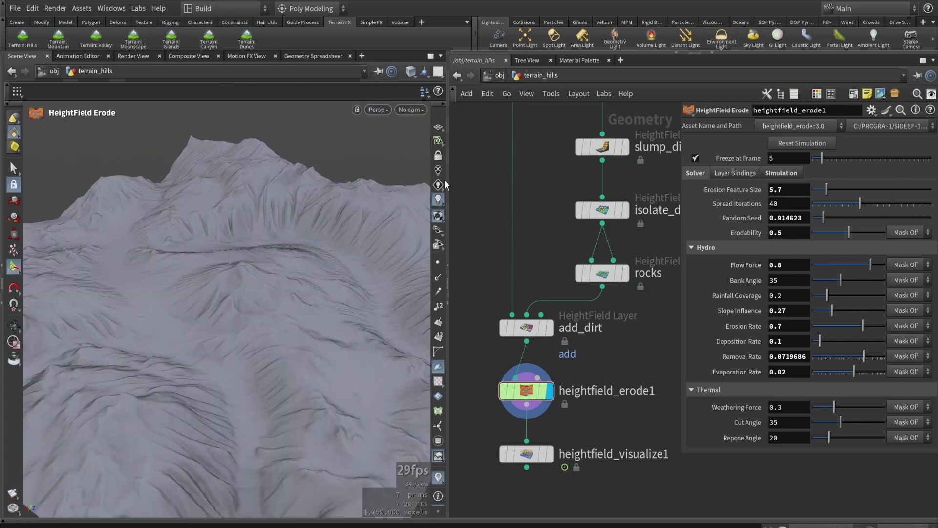
left_click(4, 35)
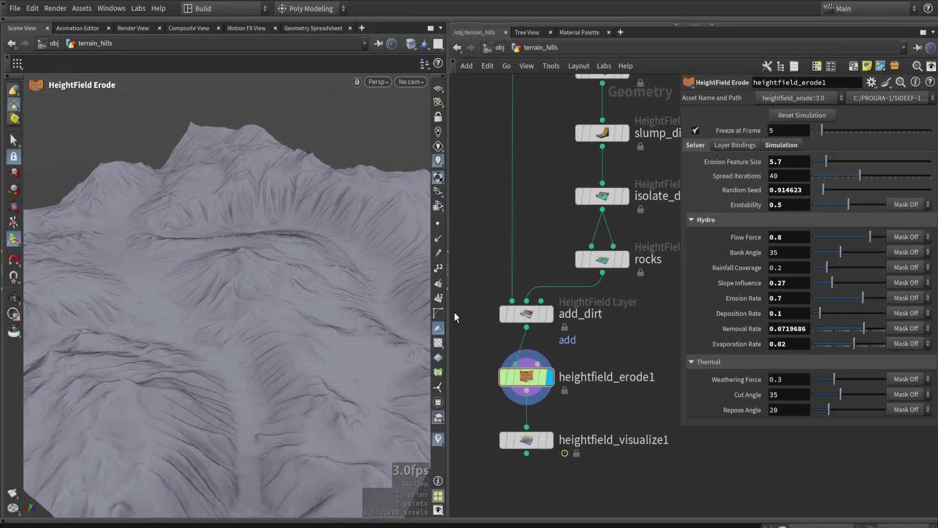
left_click_drag(452, 315, 344, 313)
middle_click_drag(617, 420, 622, 242)
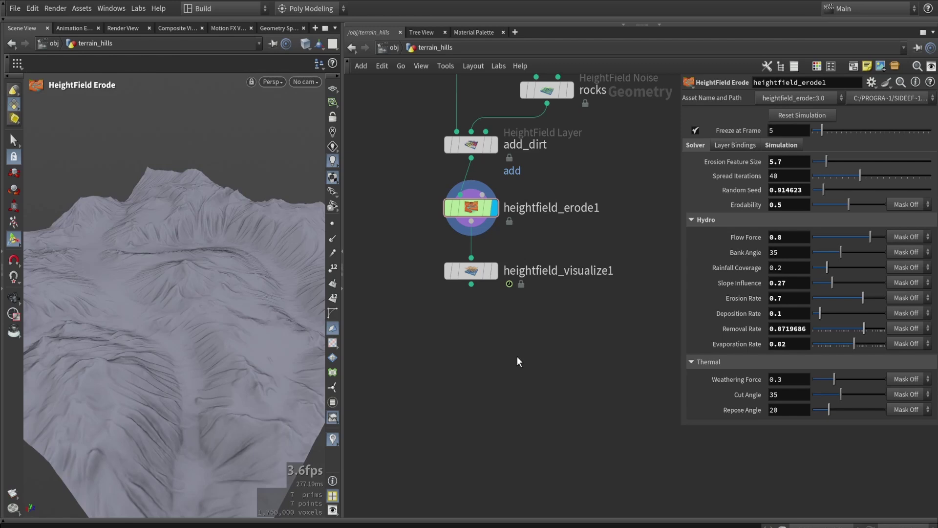
Step: Delete the heightfield_visualize1 node from the end of the terrain network
left_click_drag(473, 275, 544, 290)
left_click_drag(475, 253, 682, 352)
left_click_drag(682, 352, 683, 353)
middle_click_drag(628, 339, 599, 337)
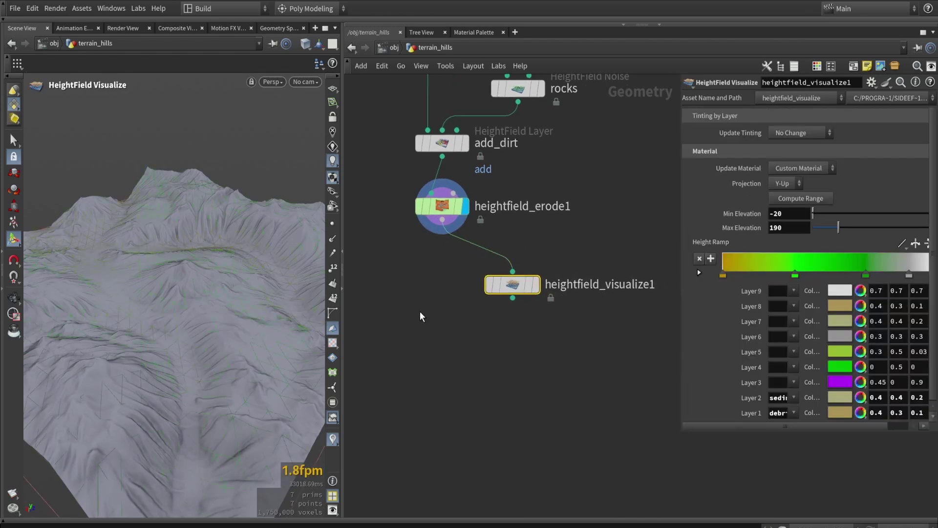
key("Delete")
Step: Place a Null node below heightfield_erode1 and connect it to the erode output
key("Tab")
type("null")
key("Return")
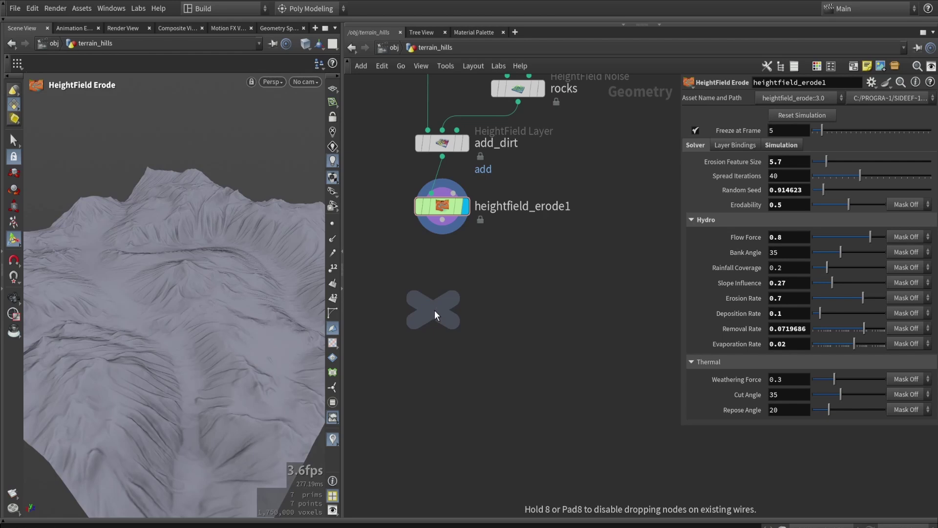
left_click(435, 310)
left_click_drag(435, 310, 444, 371)
Step: Rename the null TERRAIN and move it further down to leave room below heightfield_erode1
double_click(475, 374)
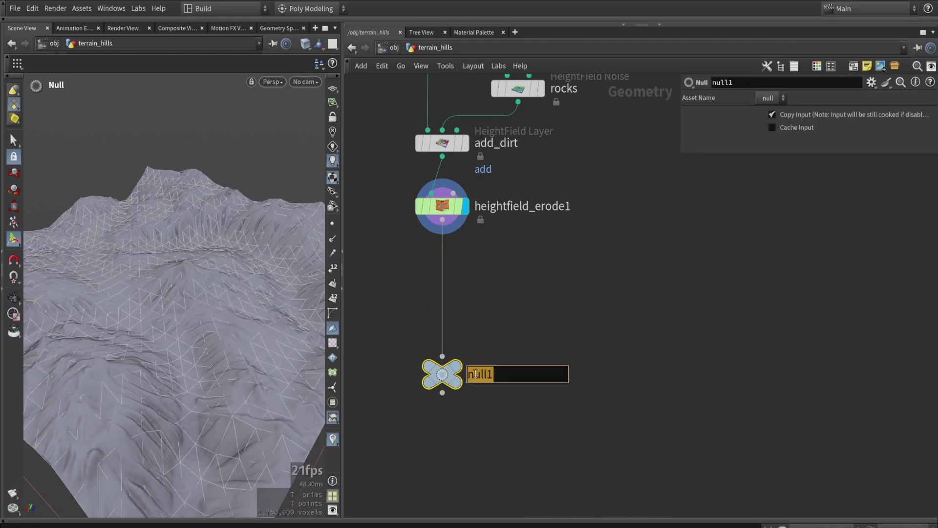
type("TERRAIN")
key("Return")
middle_click_drag(544, 316, 604, 257)
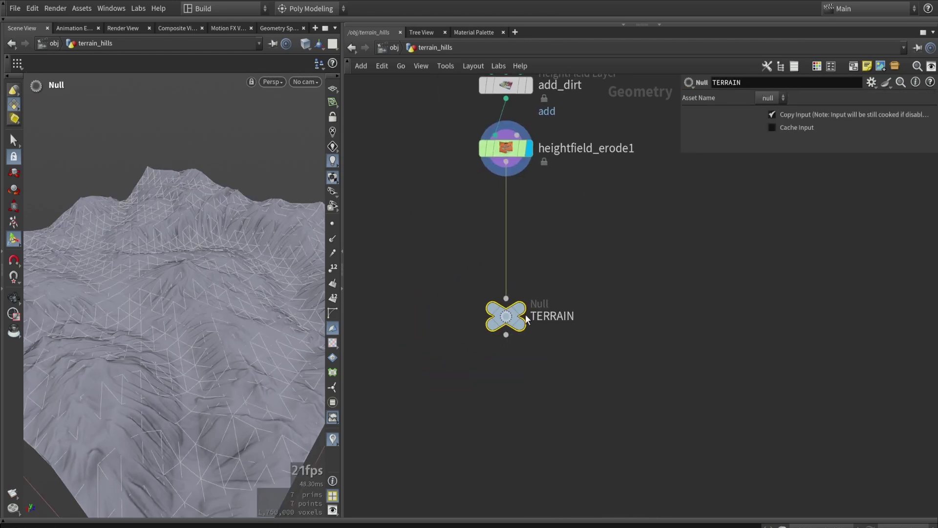
left_click_drag(506, 325, 507, 473)
middle_click_drag(554, 242, 570, 283)
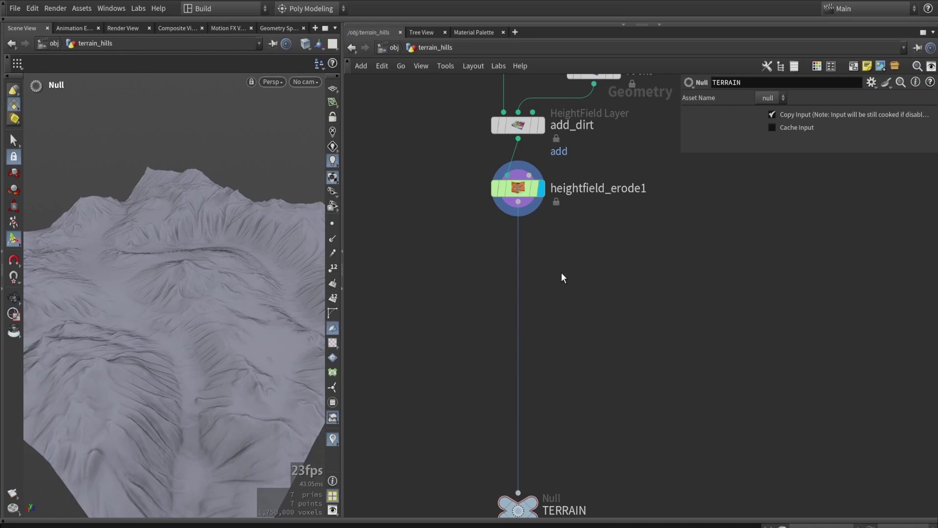
Step: Add a HeightField Flow Field node fed by heightfield_erode1, display it, and use rain density 0.03 with 26 spread iterations
key("Tab")
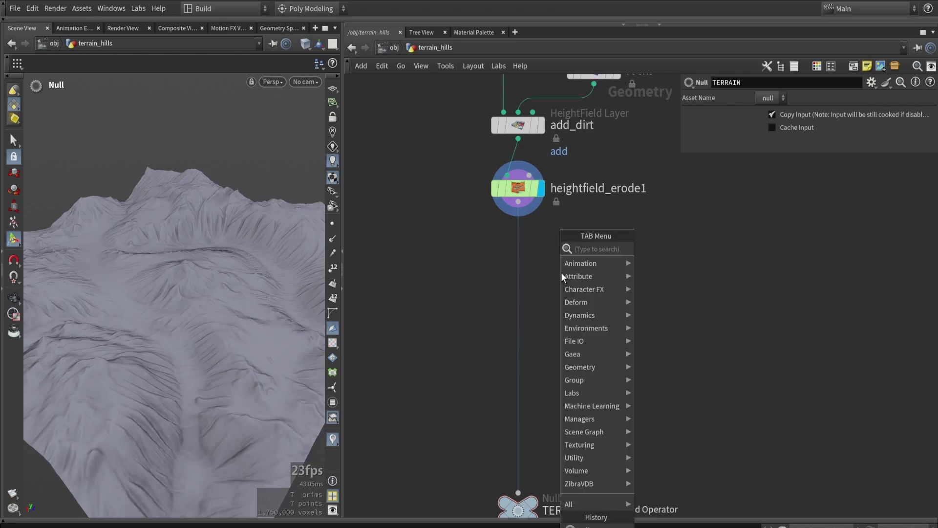
type("flow")
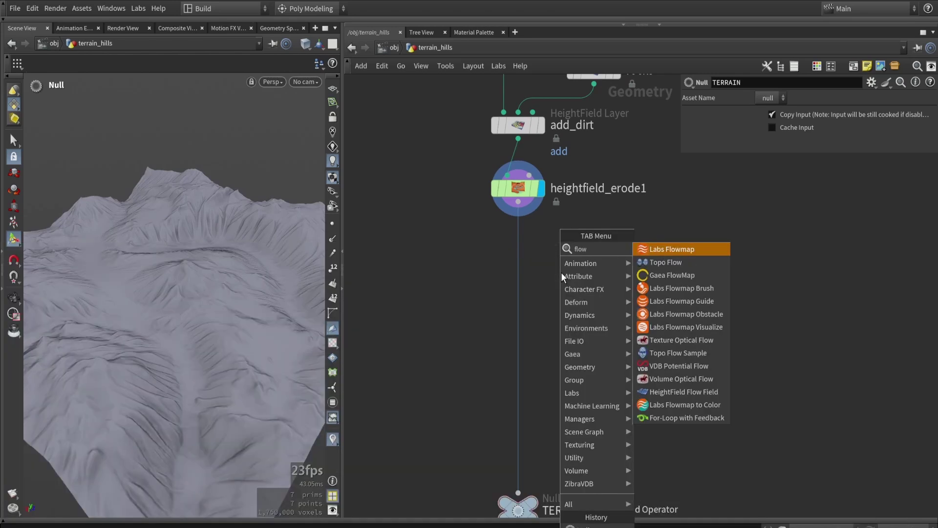
left_click(699, 393)
left_click(541, 238)
left_click_drag(518, 202, 559, 247)
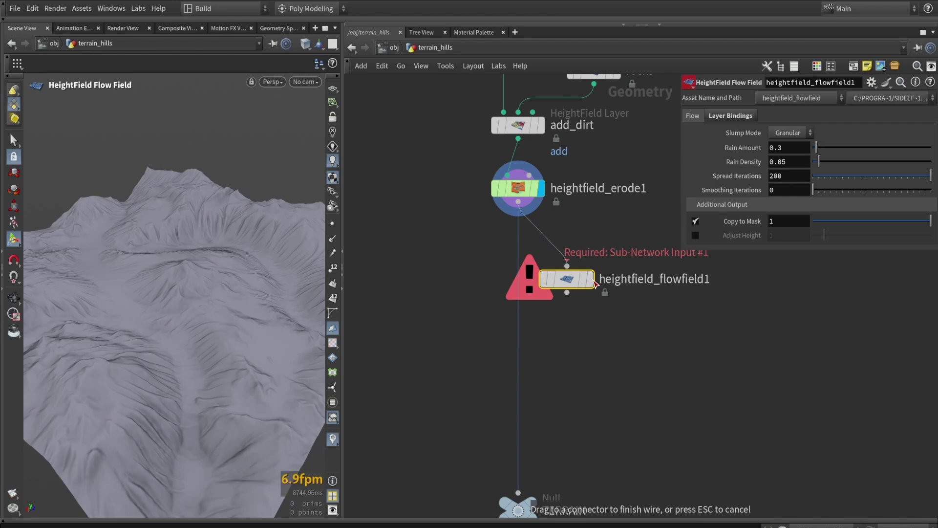
left_click_drag(195, 300, 147, 291, "alt")
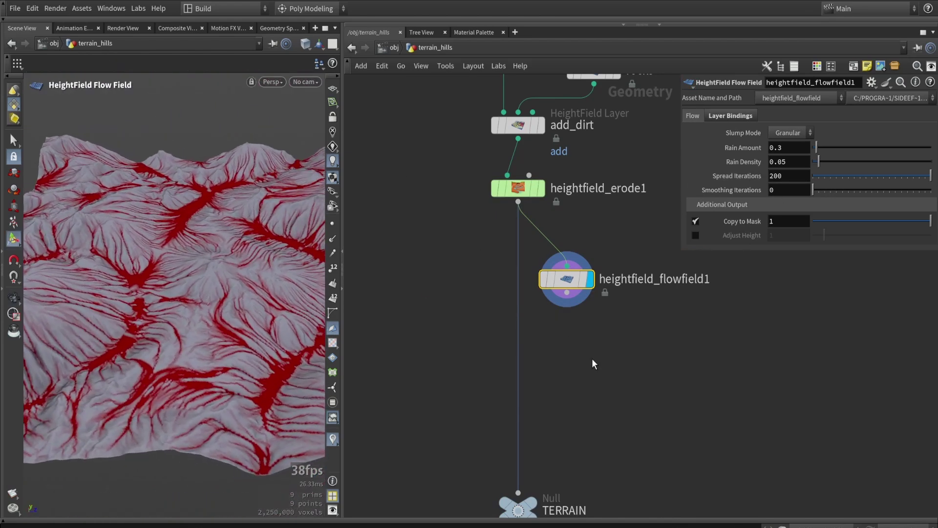
left_click_drag(192, 292, 212, 293)
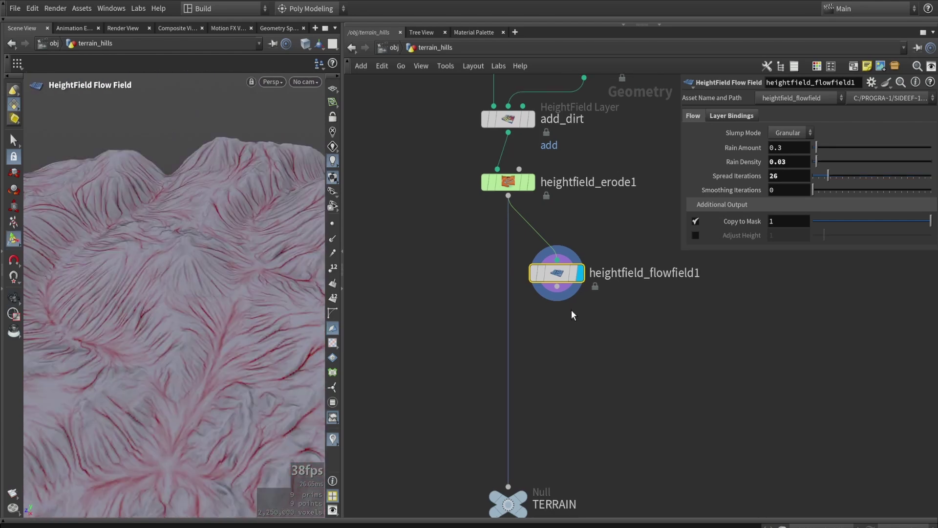
Step: Add a HeightField Copy Layer node after the flow field that copies mask to a layer named custom_flow
scroll(573, 315, "up", 2)
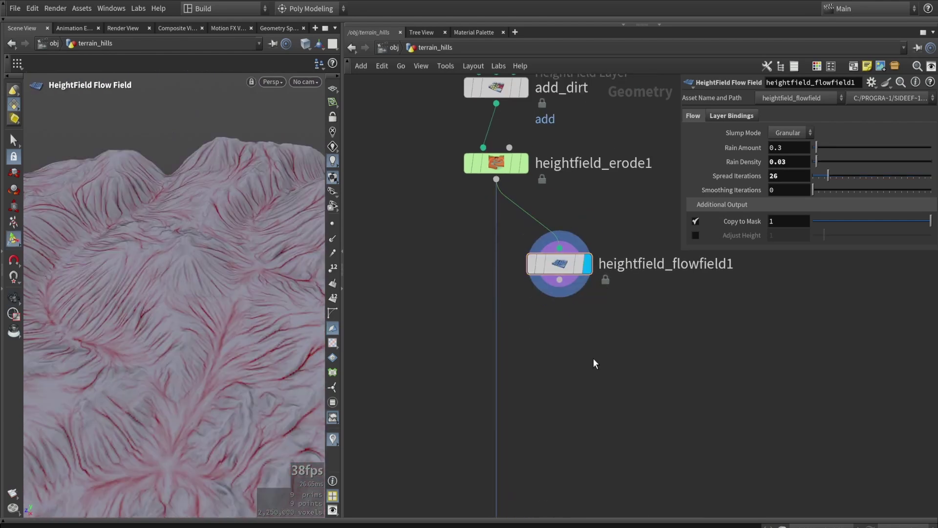
key("Tab")
type("copyl")
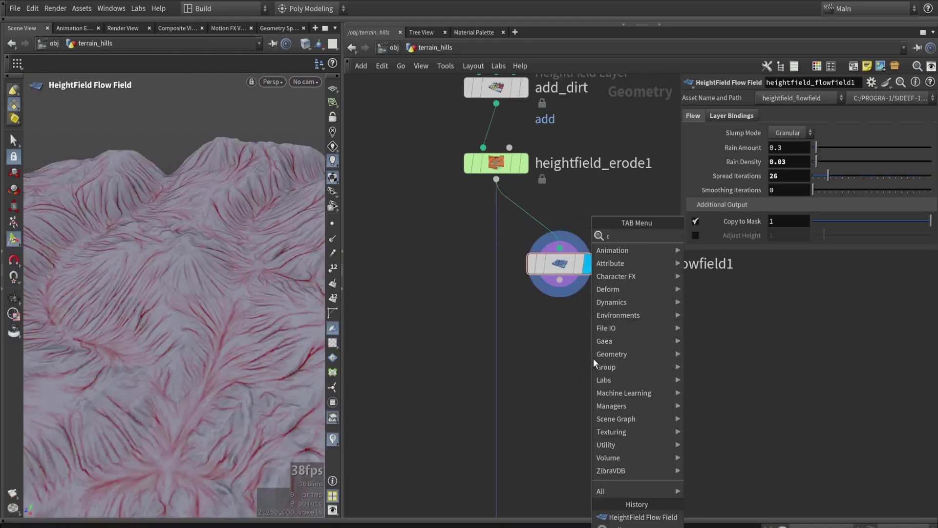
key("Return")
left_click(594, 362)
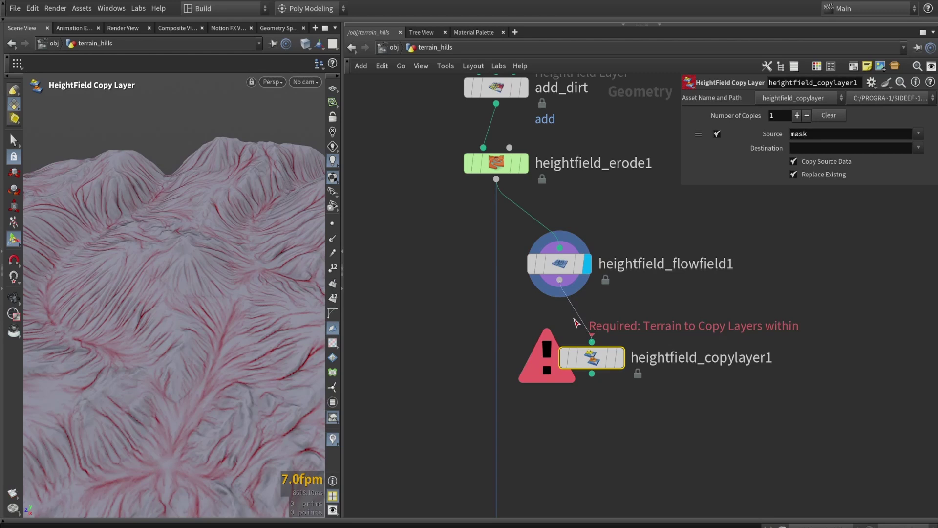
left_click_drag(594, 362, 561, 351)
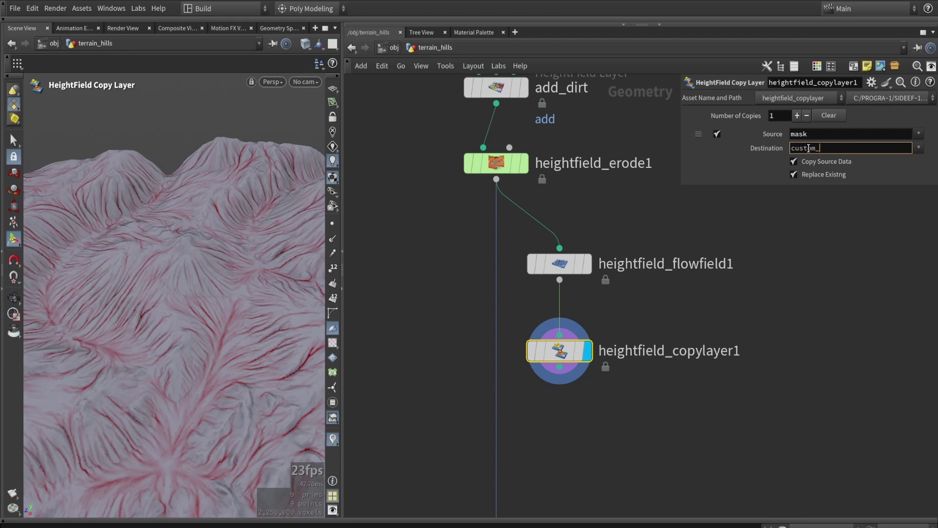
key("Return")
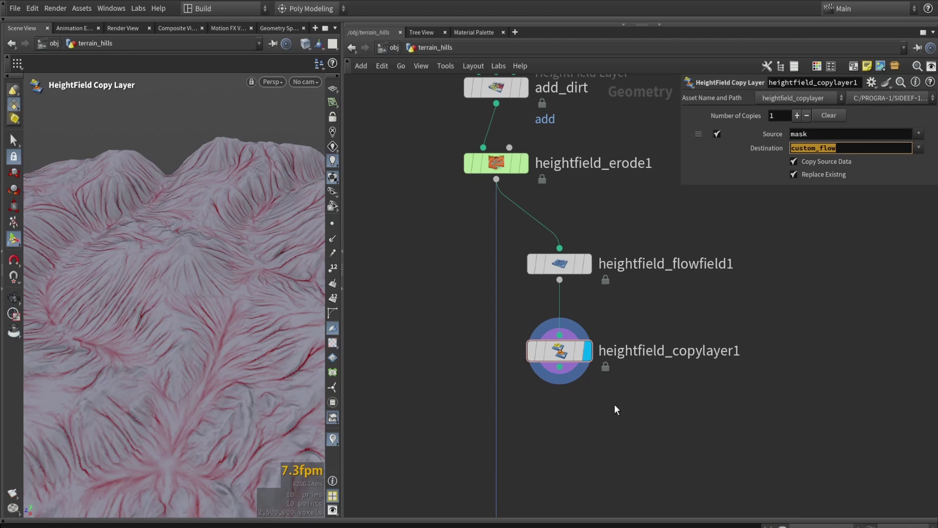
Step: Add a HeightField Mask by Feature node, connect it below heightfield_copylayer1 and display it
middle_click_drag(614, 405, 596, 333)
key("Tab")
type("feature")
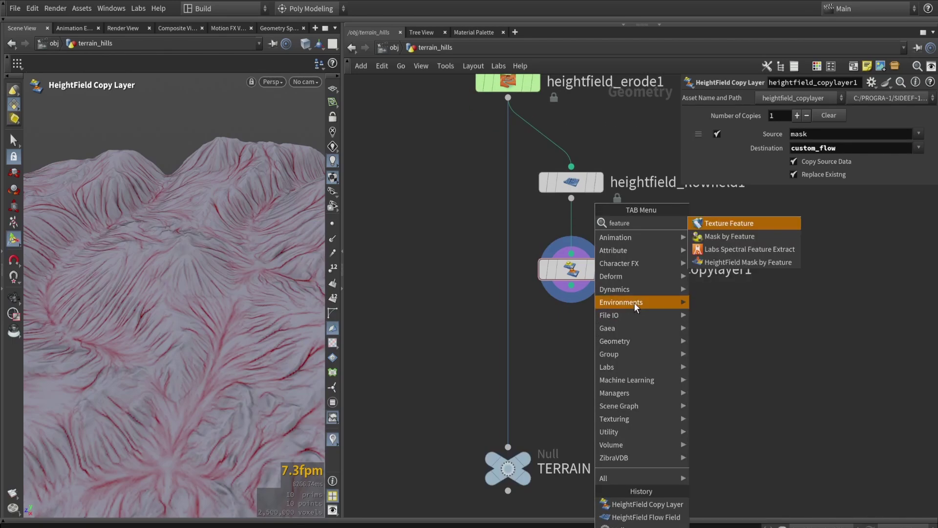
left_click(748, 262)
left_click(606, 350)
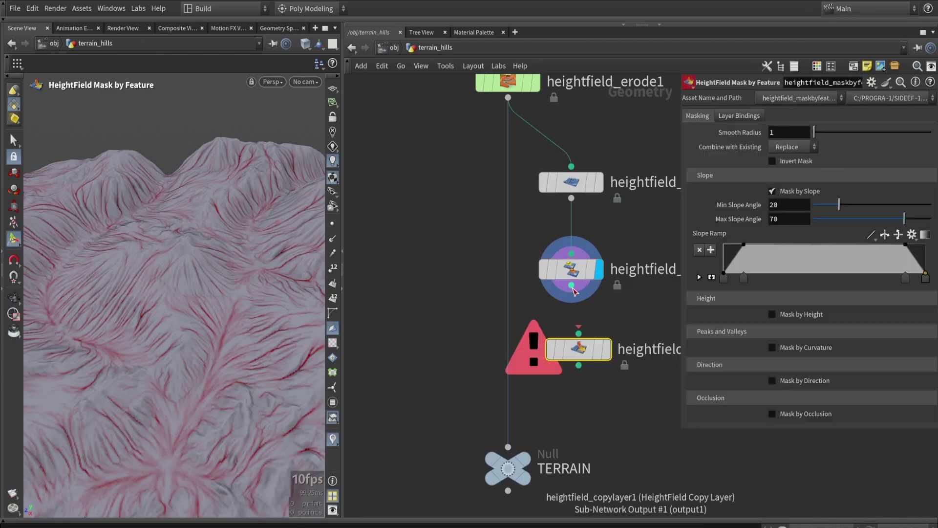
left_click(607, 350)
left_click_drag(583, 350, 575, 350)
Step: Narrow the slope mask by moving the two upper points of the slope ramp inward
left_click_drag(295, 336, 233, 289, "alt")
mouse_move(769, 280)
left_mouse_down()
mouse_move(815, 276)
mouse_move(781, 276)
left_mouse_up()
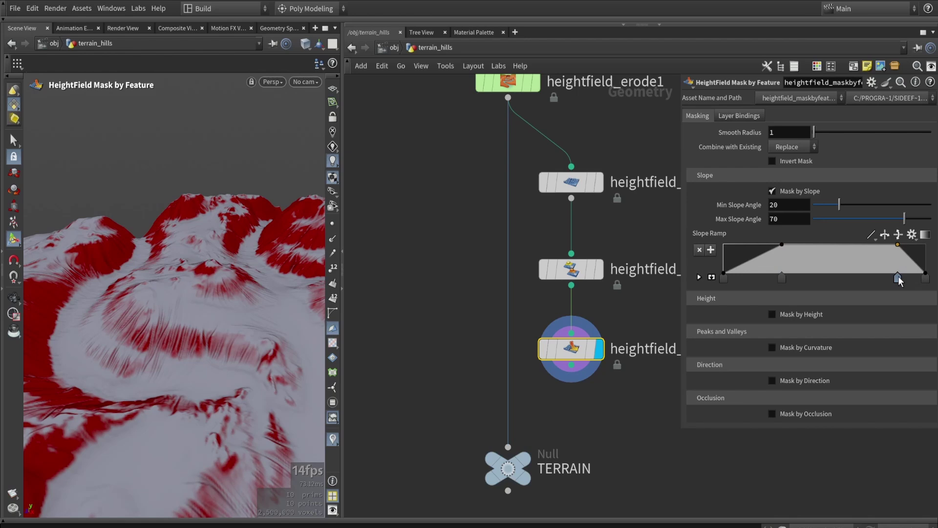
left_click_drag(899, 278, 874, 279)
key("Escape")
left_click_drag(178, 299, 144, 289)
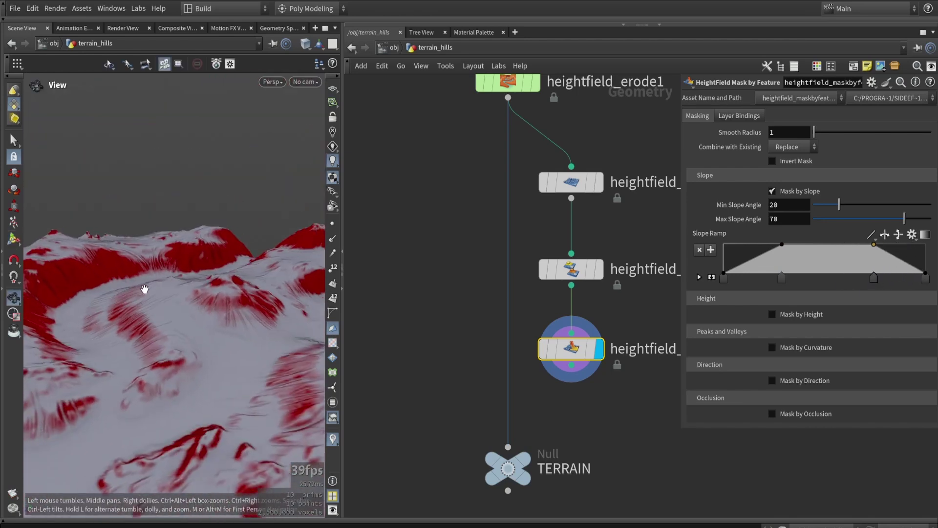
key("Return")
Step: Feed heightfield_maskbyfeature1 into TERRAIN and align the flow field, copy layer and mask nodes in one vertical column
scroll(515, 427, "down", 3)
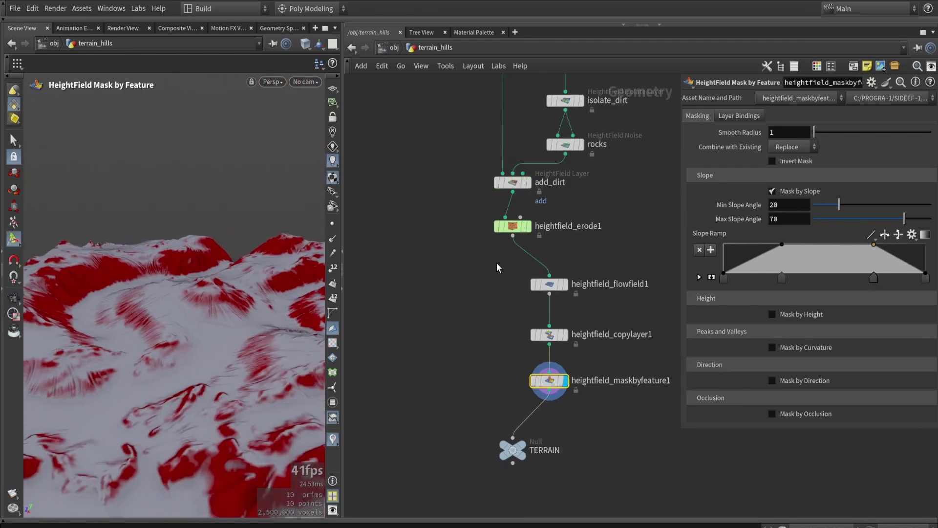
left_click_drag(487, 258, 499, 380)
scroll(560, 392, "up", 3)
left_click(535, 389)
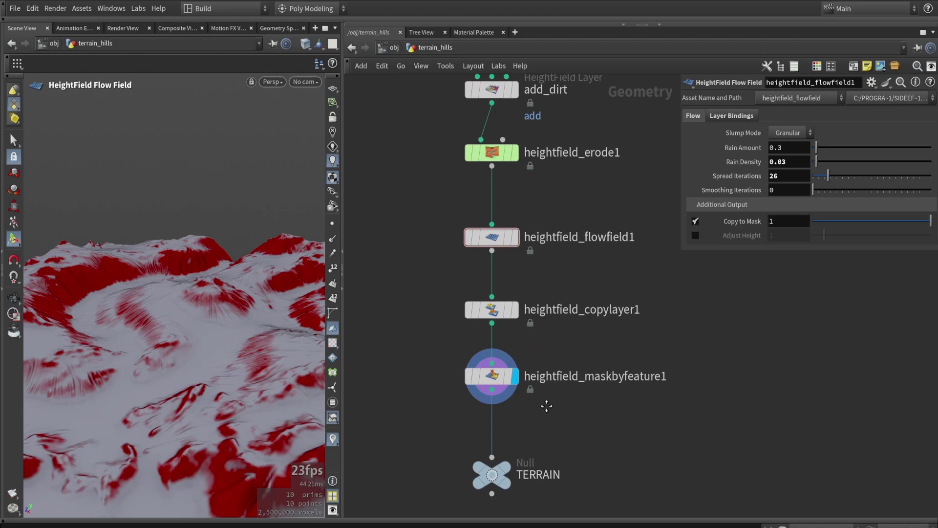
Step: Check the list of volume layers in the TERRAIN node's information
middle_click_drag(546, 406, 525, 369)
left_click(475, 363)
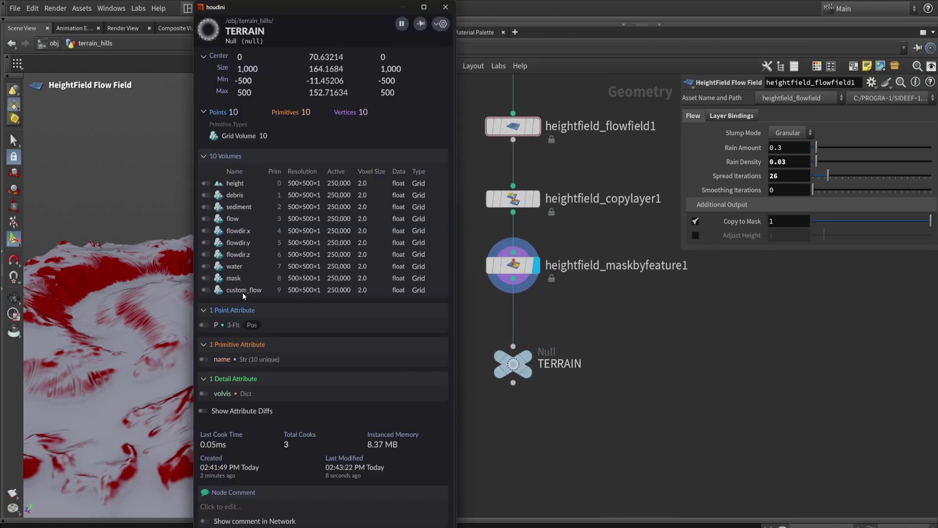
left_click(444, 7)
Step: Add a COP Network node below the TERRAIN null
key("Tab")
type("c")
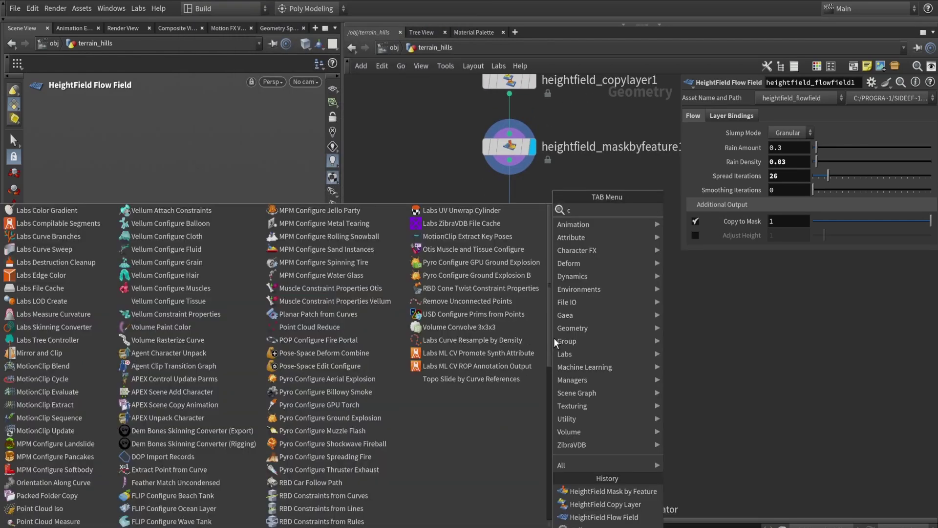
type("op")
left_click(388, 216)
left_click(509, 327)
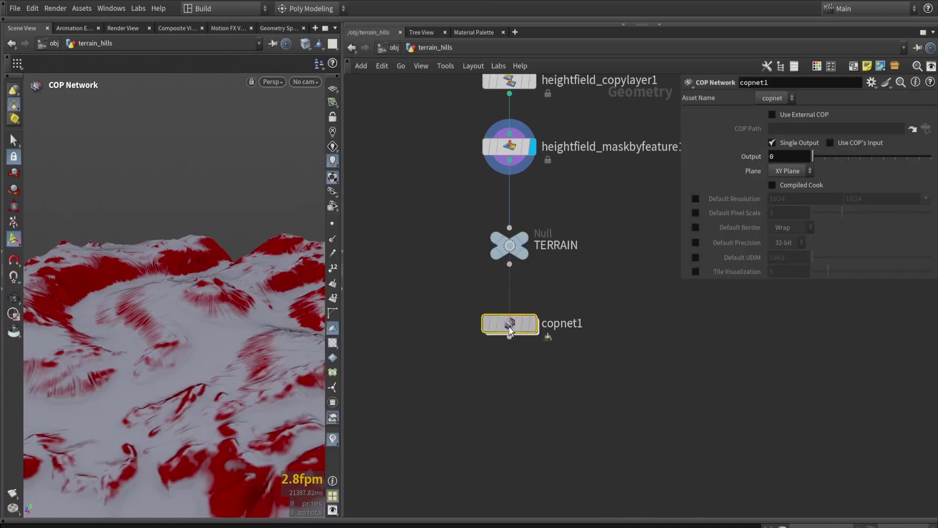
Step: Enter the COP network and place a SOP Import node in it
double_click(509, 327)
key("Tab")
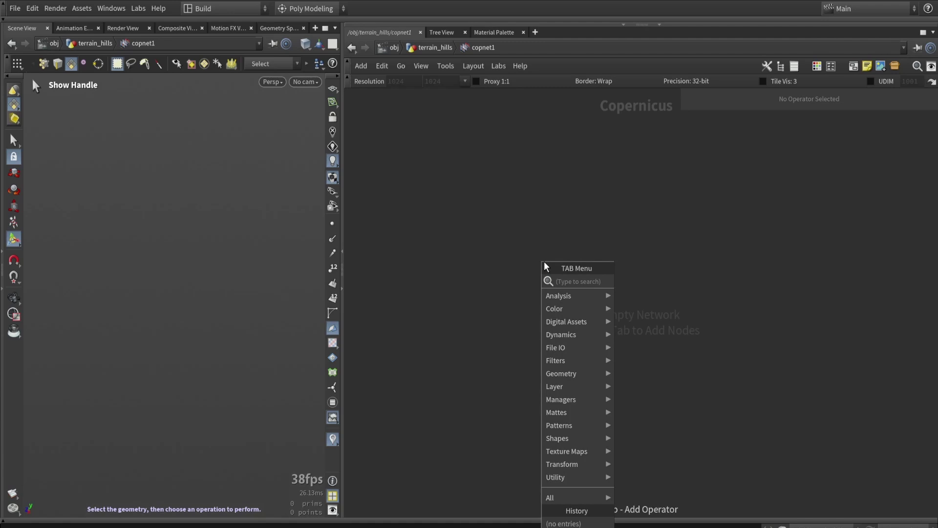
type("sop")
key("Return")
left_click(526, 318)
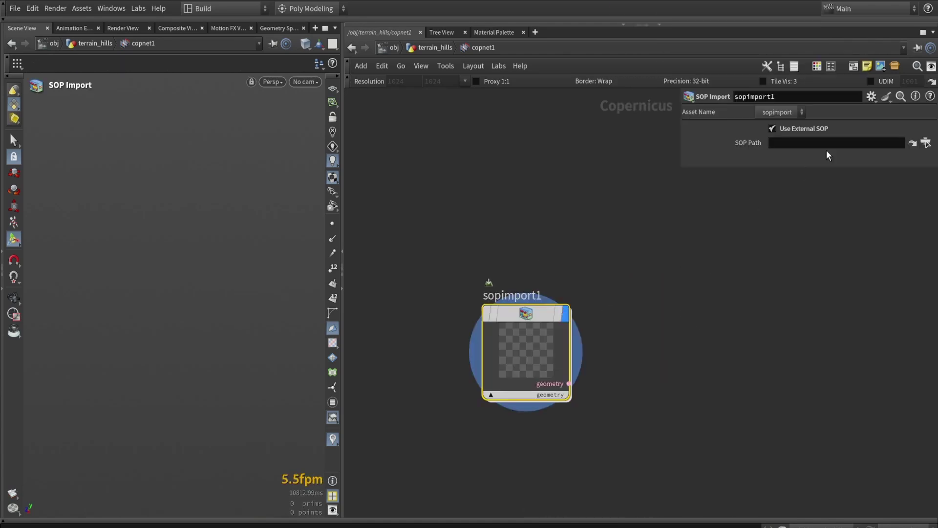
Step: Set the import's external SOP path to /obj/terrain_hills/TERRAIN
left_click(926, 143)
left_click(851, 85)
left_click(824, 244)
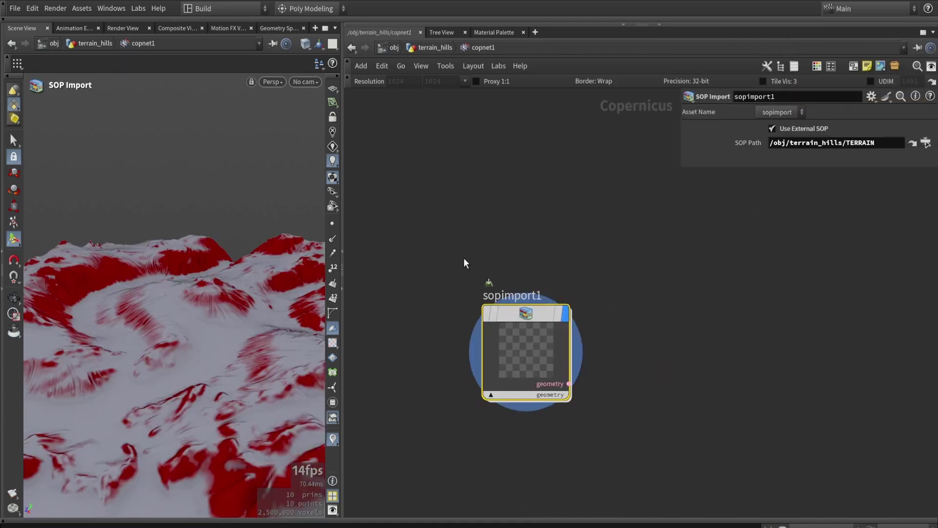
Step: Add a Geometry to Layer node beside the SOP Import and connect the imported geometry to it
middle_click_drag(601, 318, 526, 289)
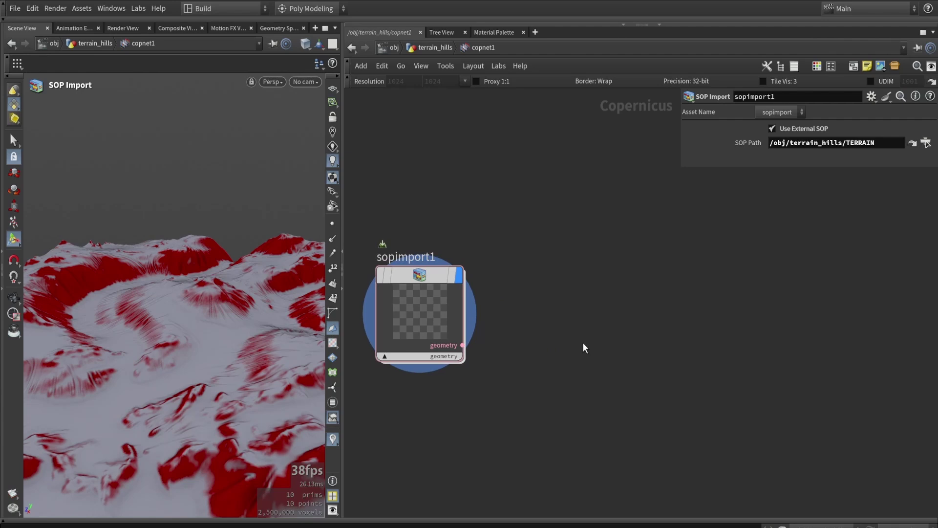
key("Tab")
type("geo to")
key("Return")
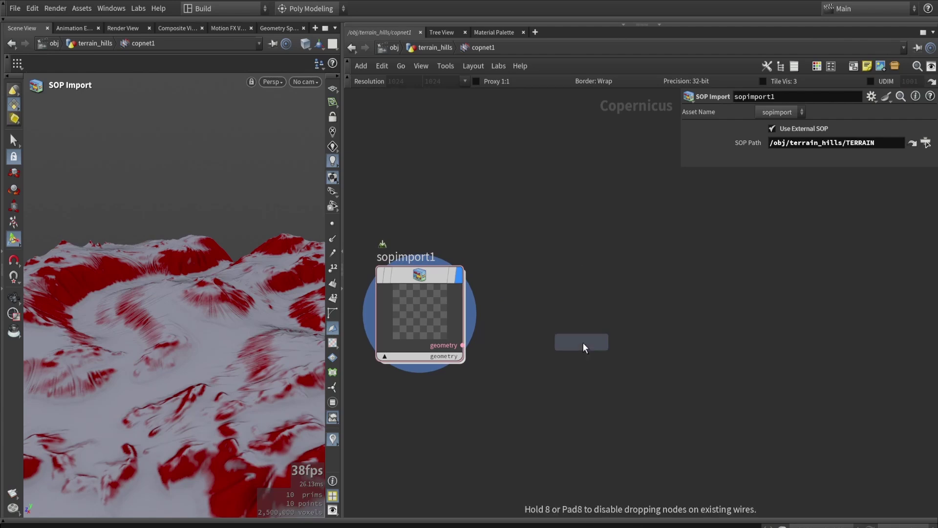
left_click(584, 344)
left_click_drag(462, 345, 538, 411)
left_click_drag(568, 380, 547, 314)
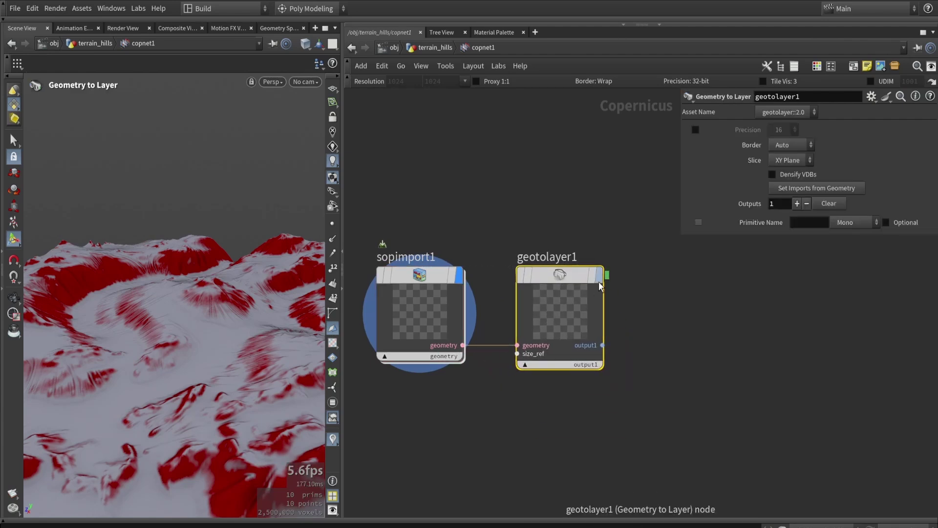
Step: Display the Geometry to Layer node and set its output layers from the incoming geometry
left_click(600, 278)
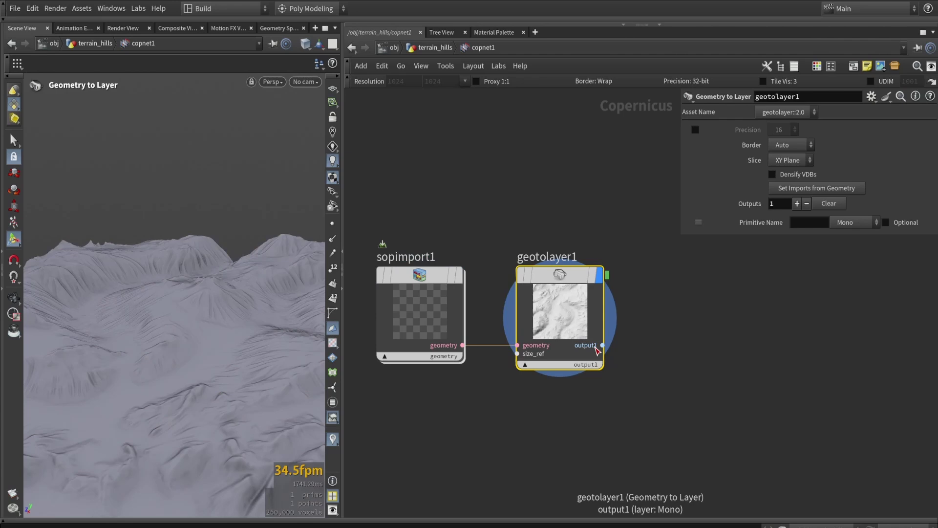
left_click(798, 189)
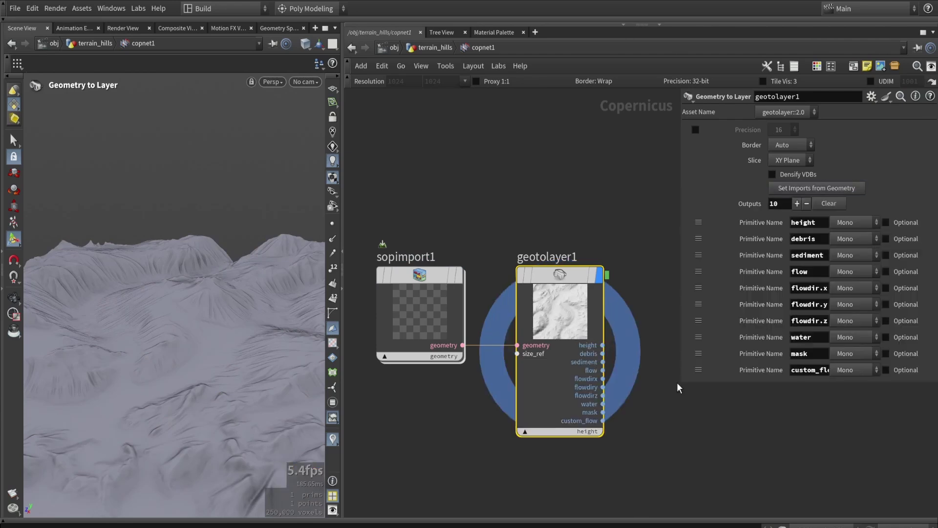
left_click_drag(681, 382, 728, 380)
Step: Add a Null node to the right of the Geometry to Layer node and rename it COLOR
middle_click_drag(647, 361, 493, 340)
scroll(549, 320, "down", 2)
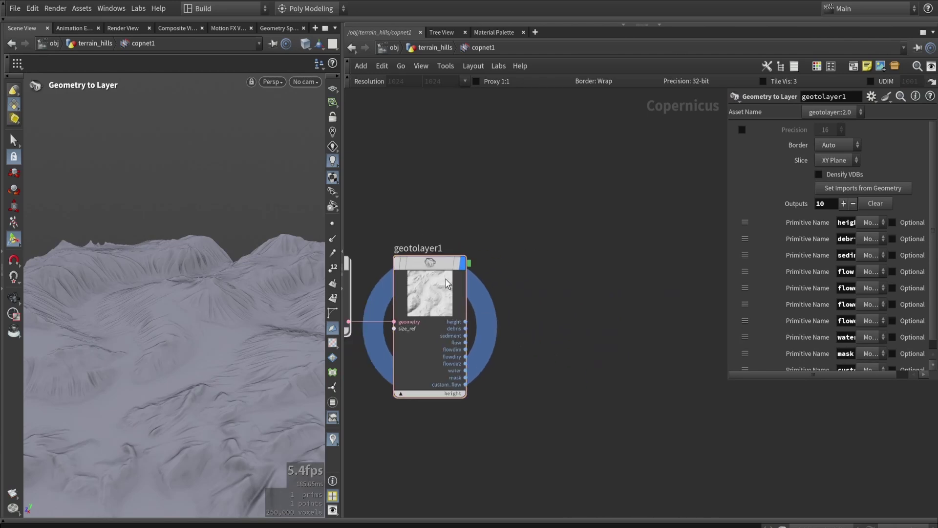
key("Tab")
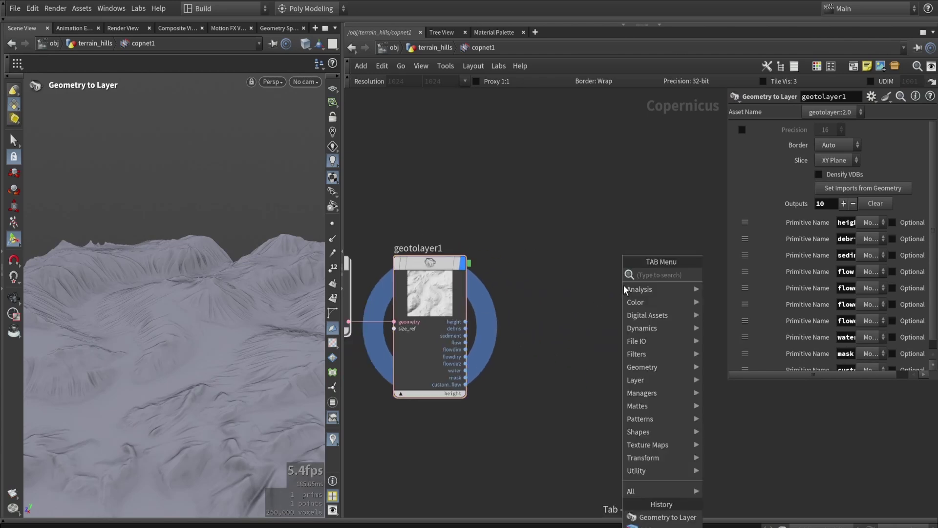
type("null")
key("Return")
left_click(623, 285)
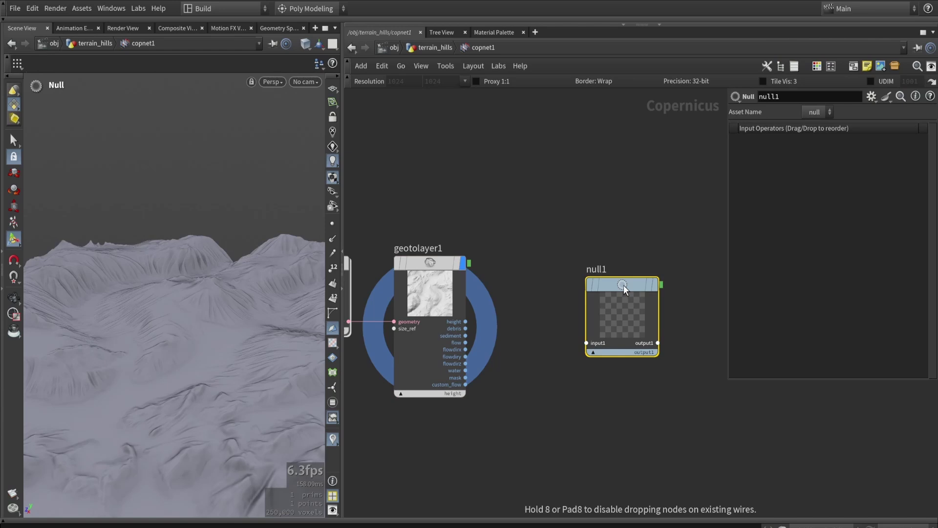
double_click(604, 268)
type("COLOR")
key("Return")
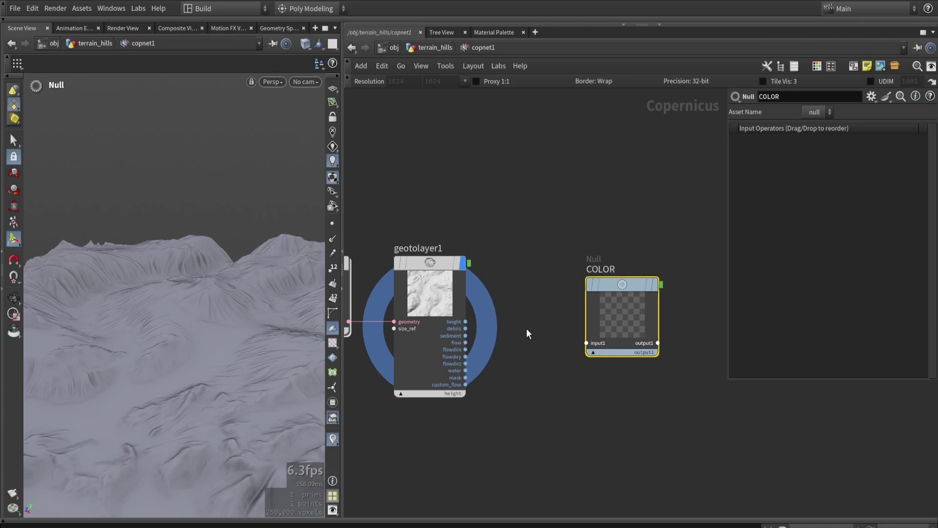
Step: Connect the mask layer to the COLOR null and display its result
scroll(475, 383, "up", 3)
left_click_drag(406, 425, 670, 320)
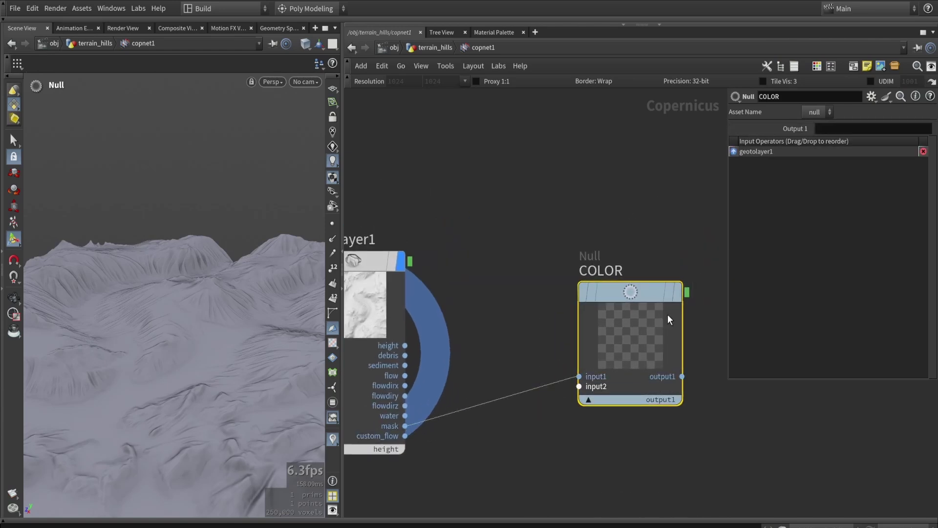
left_click(678, 292)
left_click_drag(188, 284, 117, 342, "alt")
Step: Back in the terrain_hills network, add a UV Quick Shade node fed by the TERRAIN null and display it
left_click(437, 47)
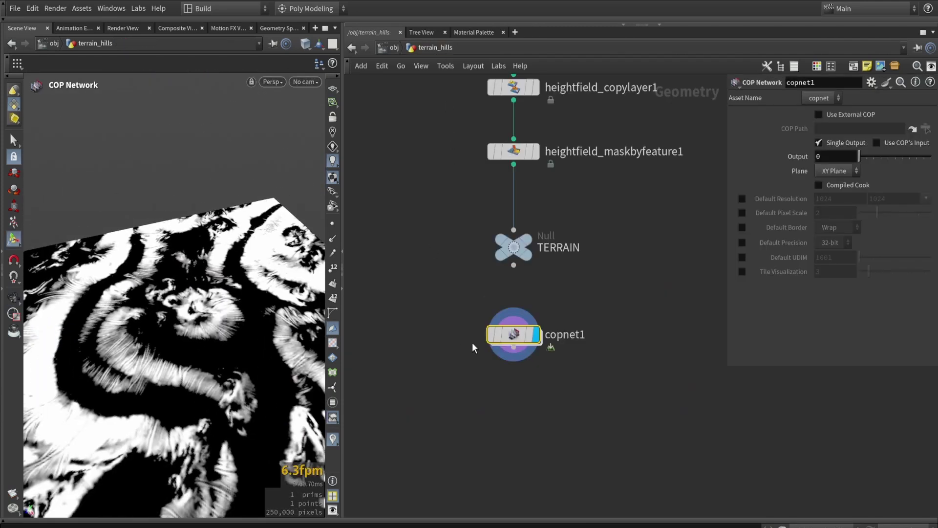
left_click_drag(518, 341, 519, 424)
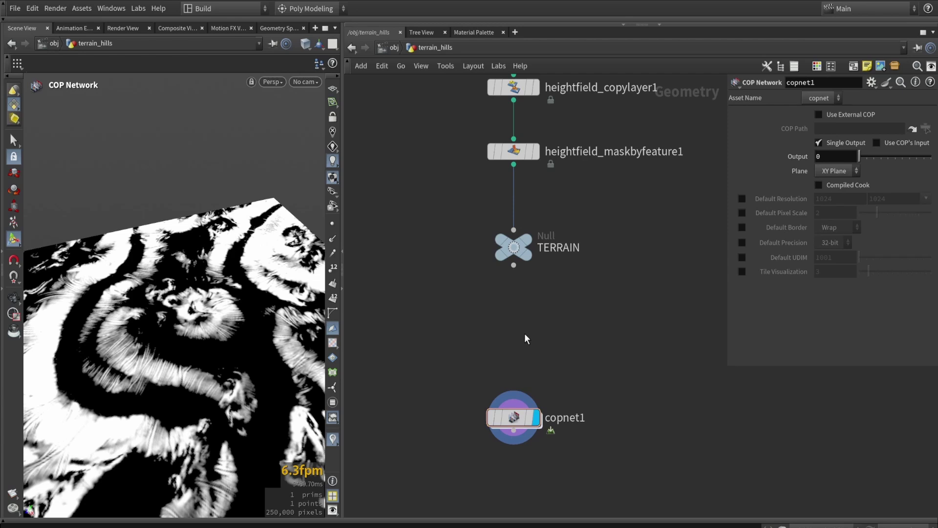
key("Tab")
type("quick")
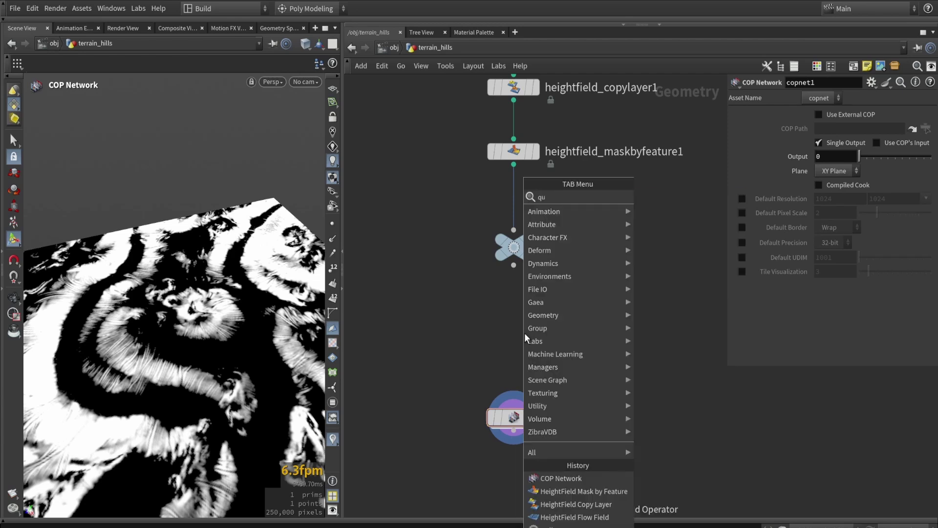
left_click(684, 209)
scroll(509, 308, "up", 2)
left_click(511, 309)
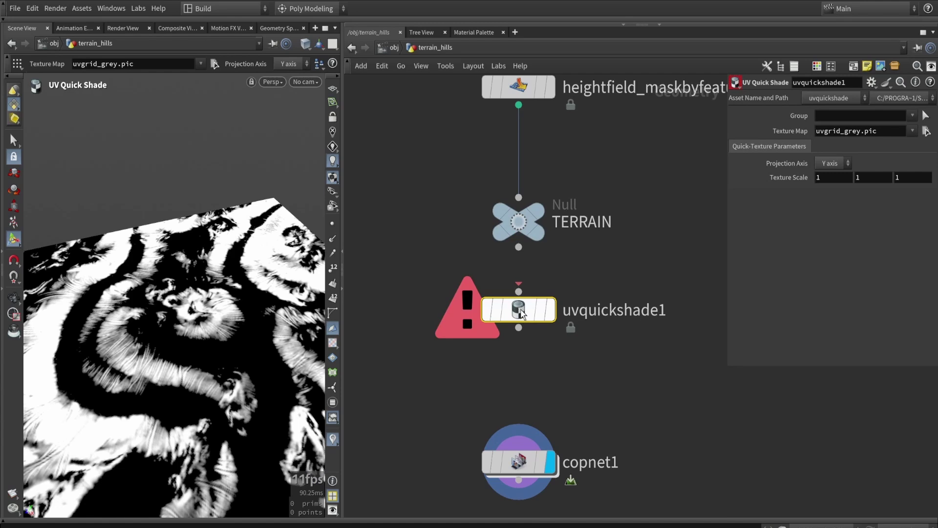
left_click_drag(519, 292, 519, 248)
left_click(552, 310)
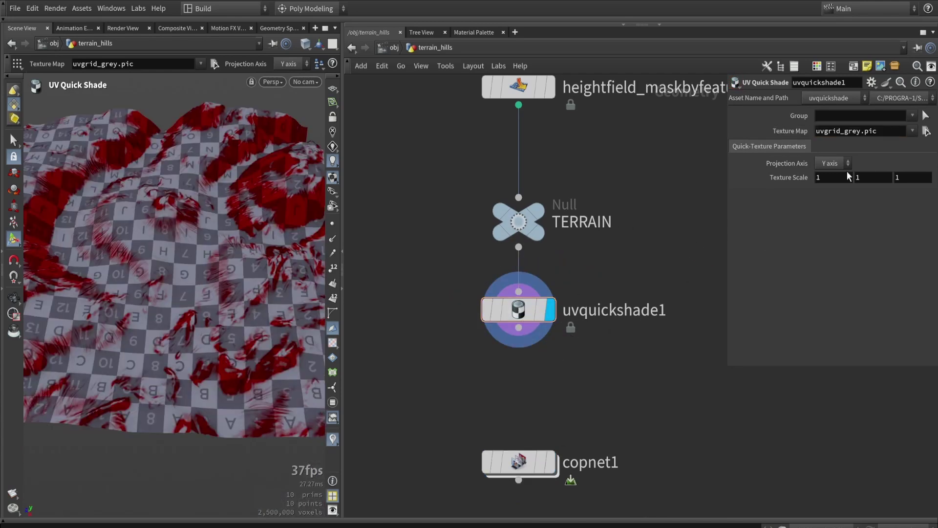
Step: Replace the UV Quick Shade's default texture map with the path /obj/terrain_hills/copnet1
double_click(826, 131)
key("BackSpace")
key("Return")
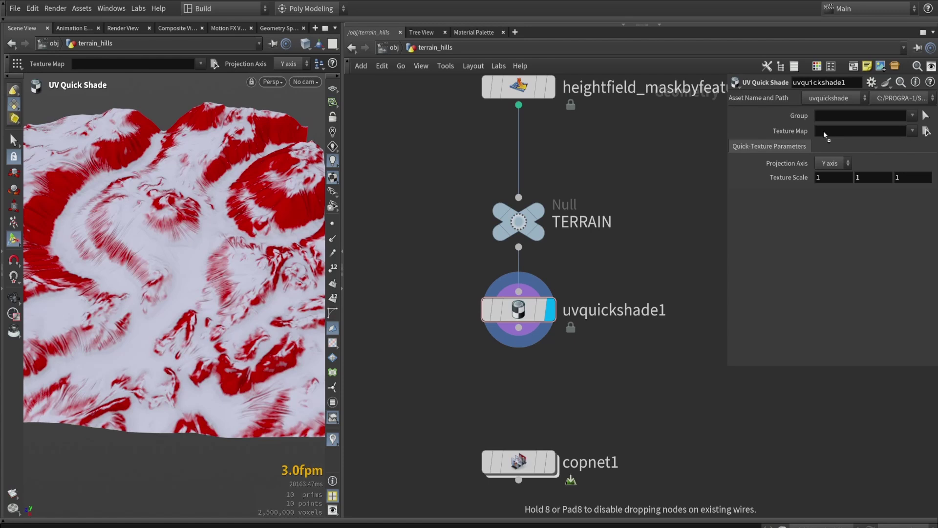
type("/obj/terrain_hills/copnet1")
key("Return")
Step: Extend the texture map path to /obj/terrain_hills/copnet1/COLOR
left_click_drag(727, 371, 528, 374)
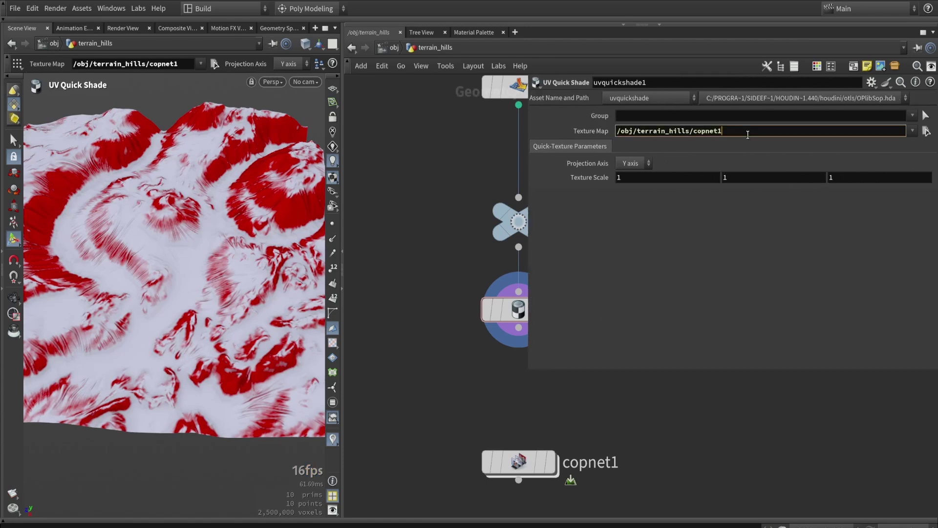
type("/")
key("Down")
key("Return")
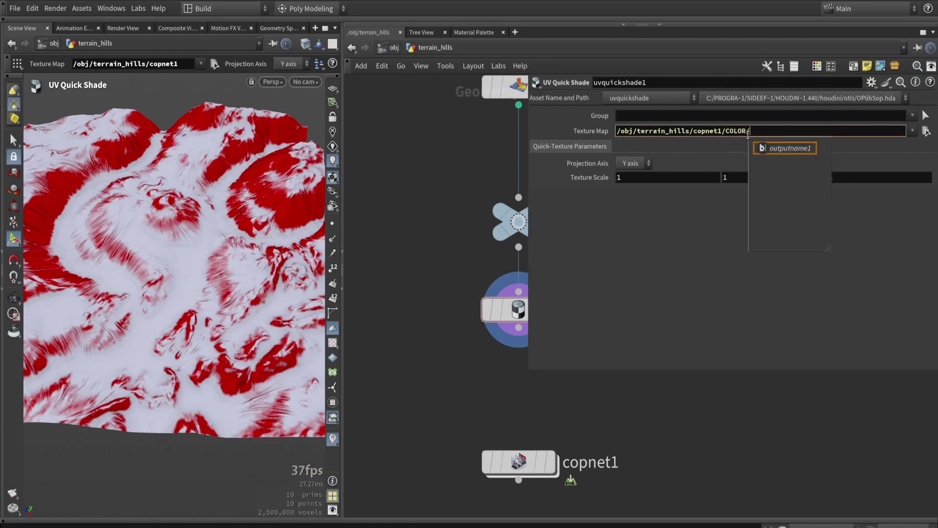
left_click(757, 131)
key("BackSpace")
key("Return")
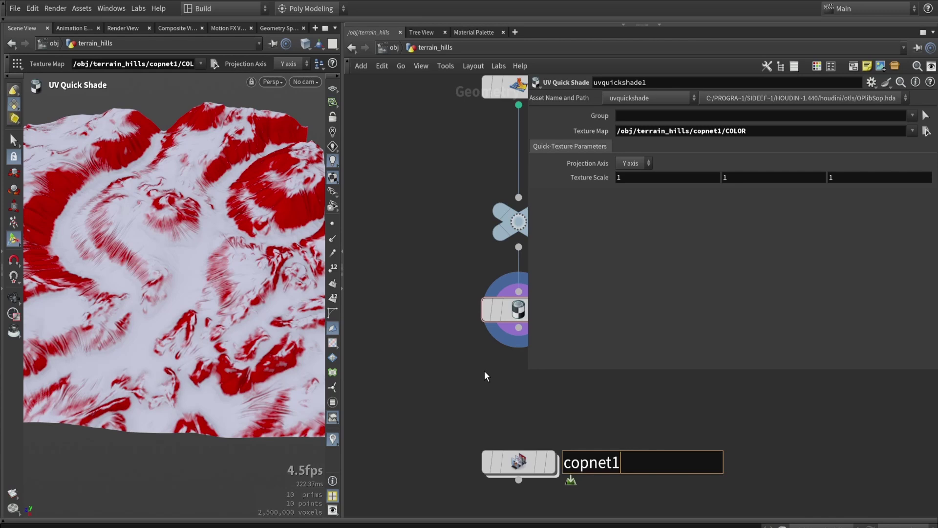
Step: Prefix the texture map path with op: so it reads op:/obj/terrain_hills/copnet1/COLOR
left_click(621, 133)
type("op:")
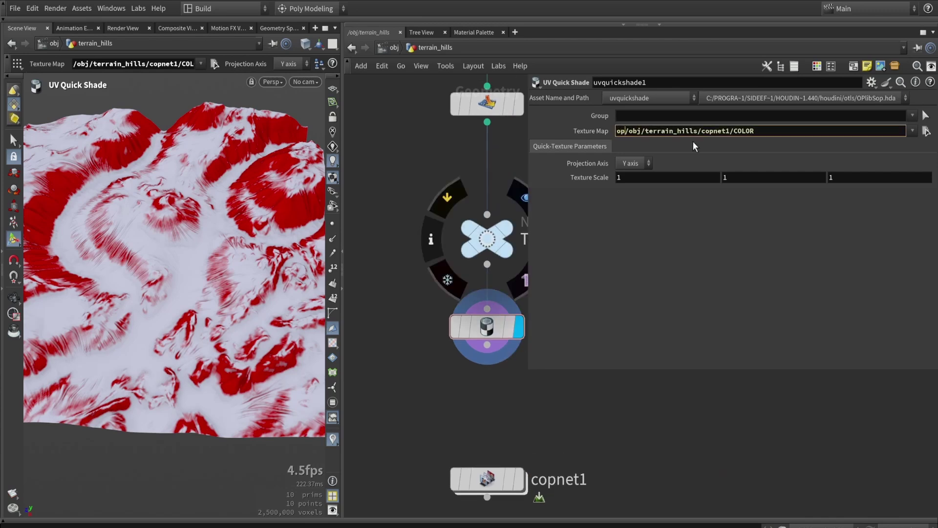
key("Return")
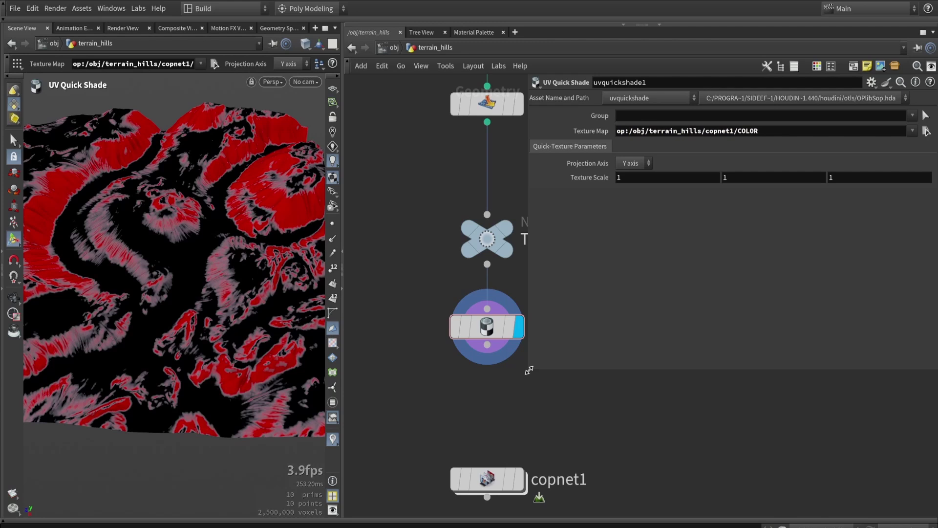
left_click_drag(530, 370, 774, 384)
Step: Insert a HeightField mask clear node between TERRAIN and the UV Quick Shade node, keeping the UV Quick Shade displayed
middle_click_drag(538, 370, 565, 315)
left_click_drag(517, 272, 517, 337)
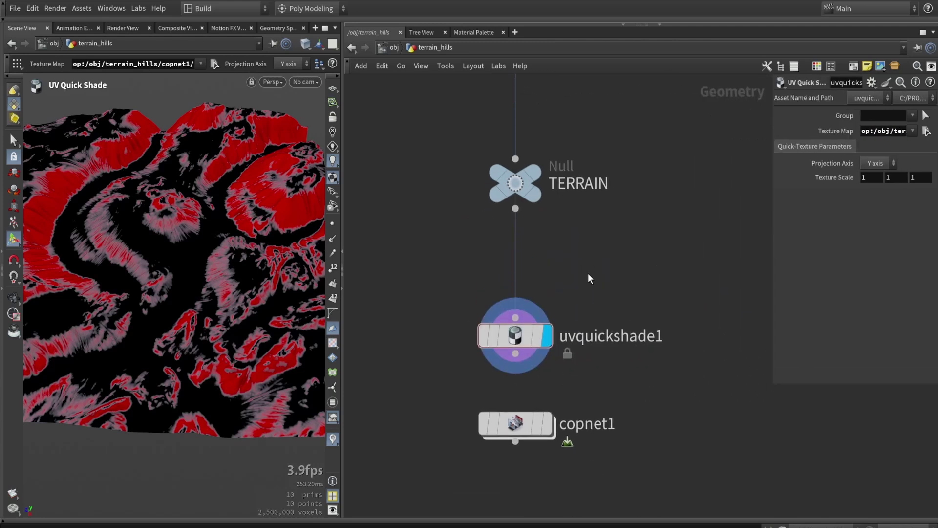
left_click(534, 179)
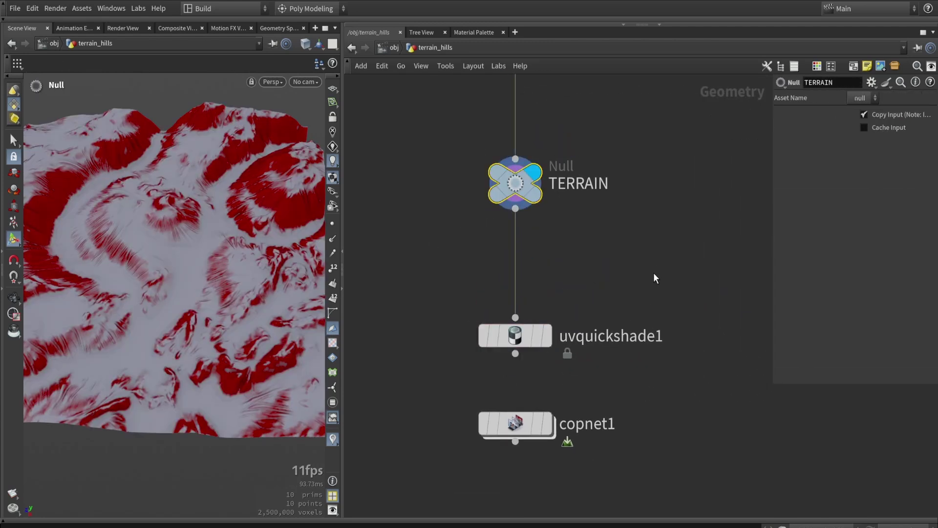
key("Tab")
type("maskcl")
key("Return")
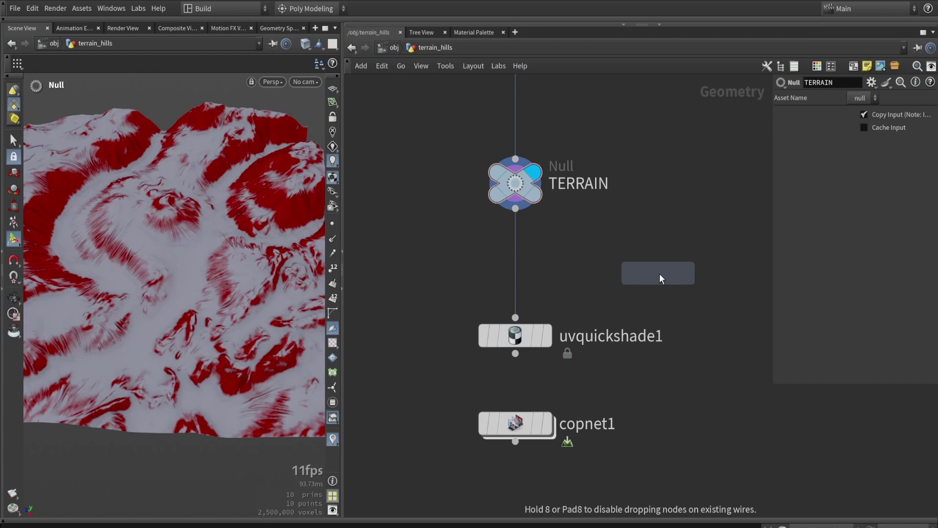
left_click(550, 269)
left_click(547, 342)
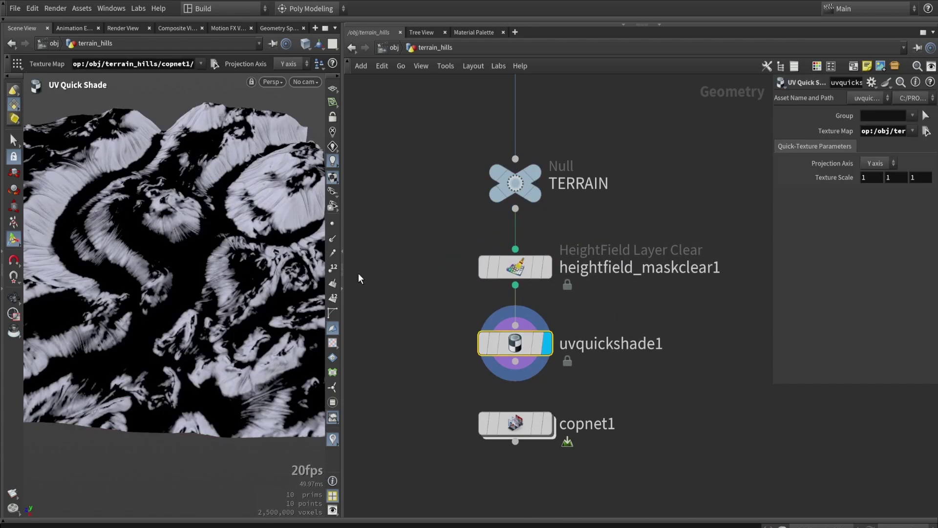
Step: Widen the scene viewport and frame the textured terrain in perspective
left_click_drag(200, 211, 318, 170, "alt")
left_click_drag(344, 133, 445, 132)
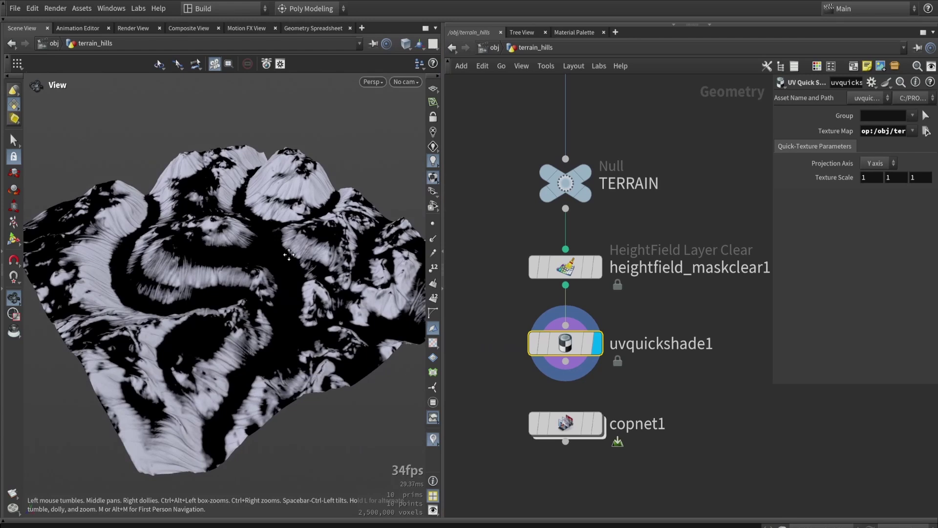
right_click_drag(289, 254, 329, 206, "alt")
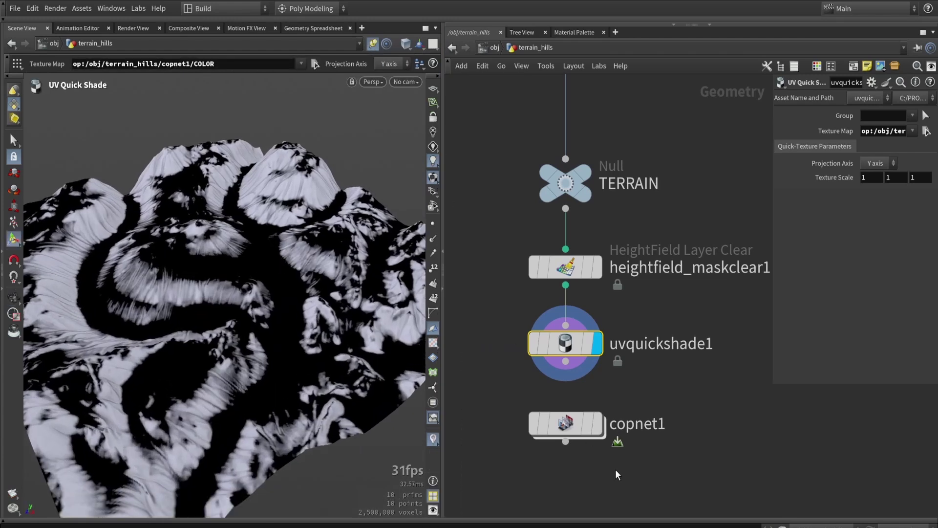
Step: Inside the COP network, try the flow layer as COLOR's input and replace it with the height layer
double_click(565, 423)
scroll(554, 353, "down", 3)
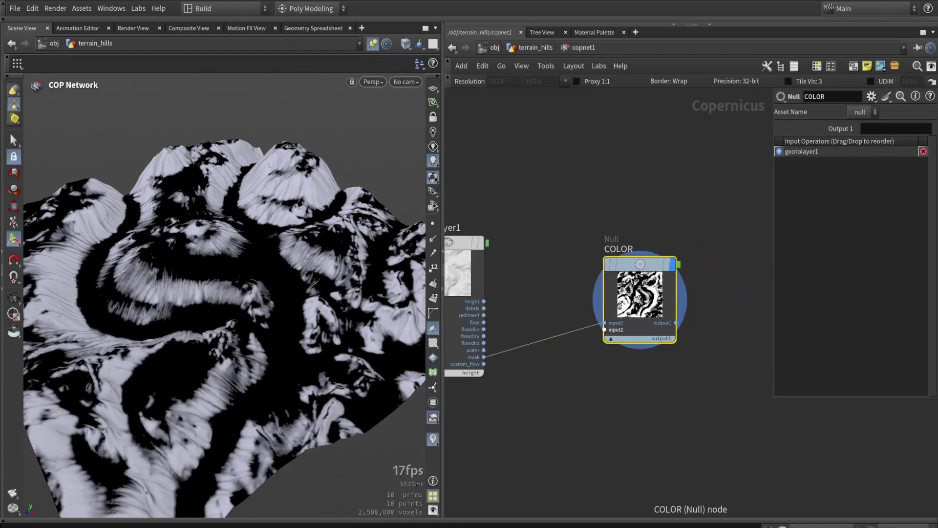
left_click_drag(483, 322, 637, 321)
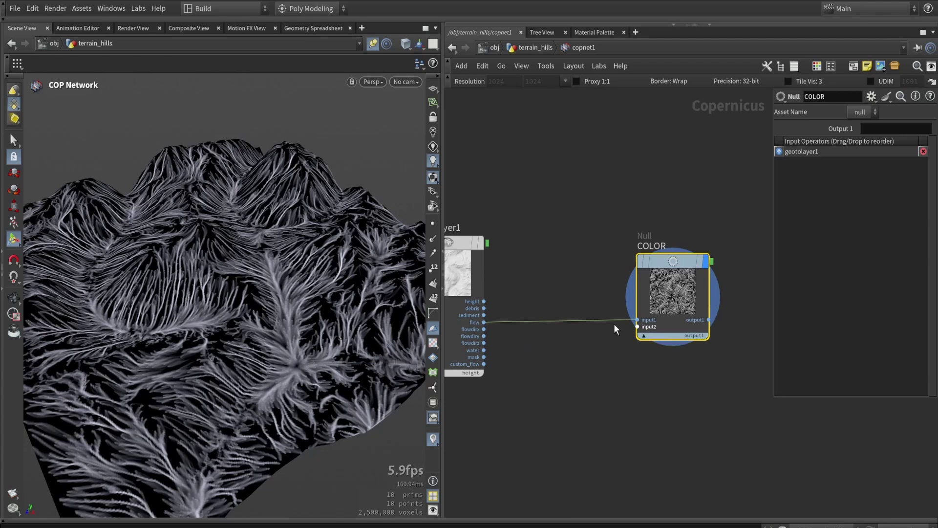
left_click_drag(484, 302, 637, 320)
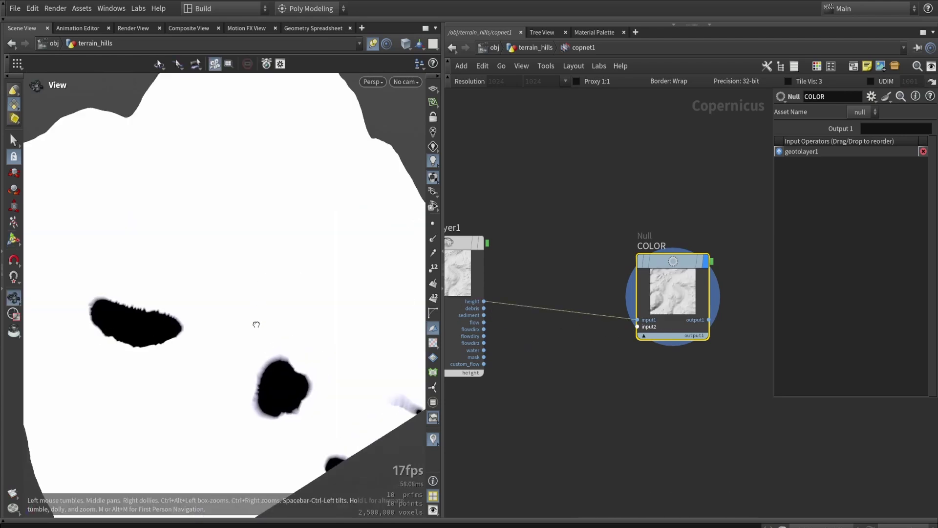
Step: Make room before the COLOR null and place an Equalize node between it and the Geometry to Layer node
left_click_drag(710, 321, 757, 304)
key("Tab")
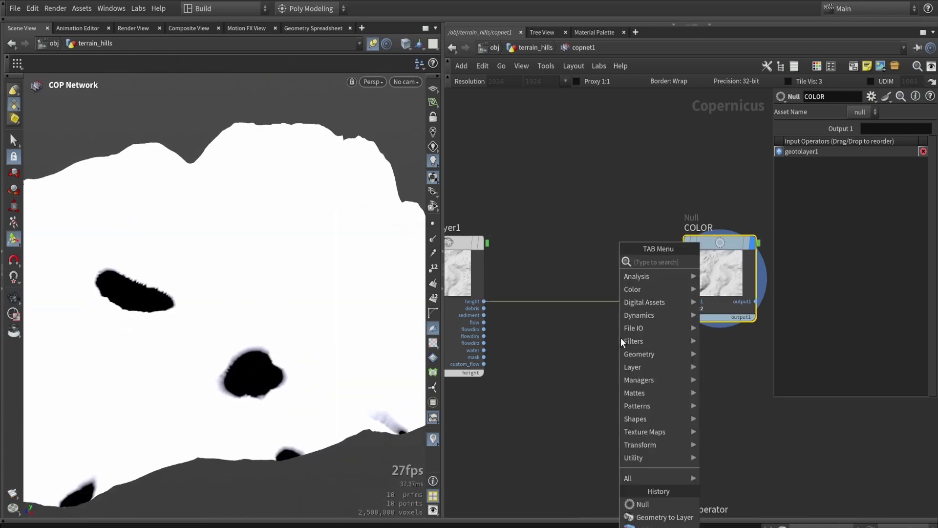
type("eq")
left_click(712, 262)
left_click(575, 274)
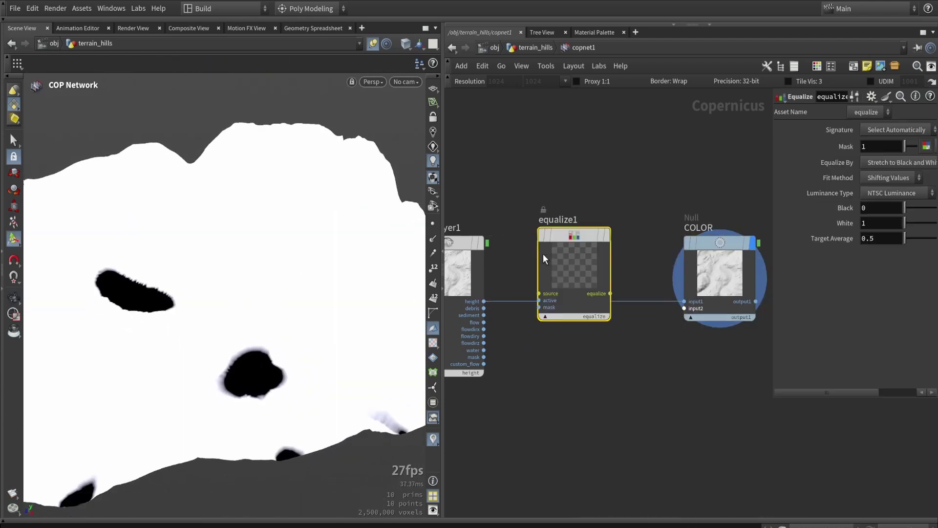
Step: Route the height layer through the Equalize node into COLOR and align the node between them
left_click(484, 301)
key("Escape")
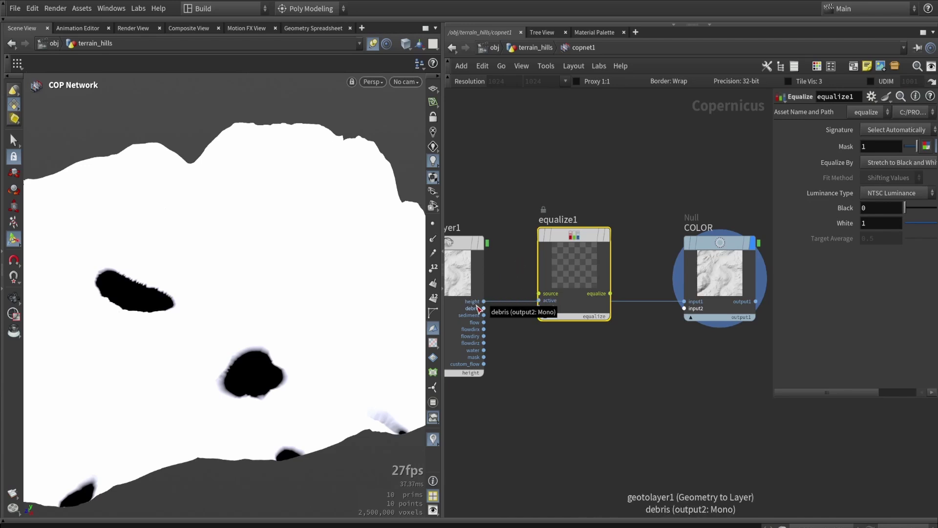
left_click_drag(555, 280, 566, 212)
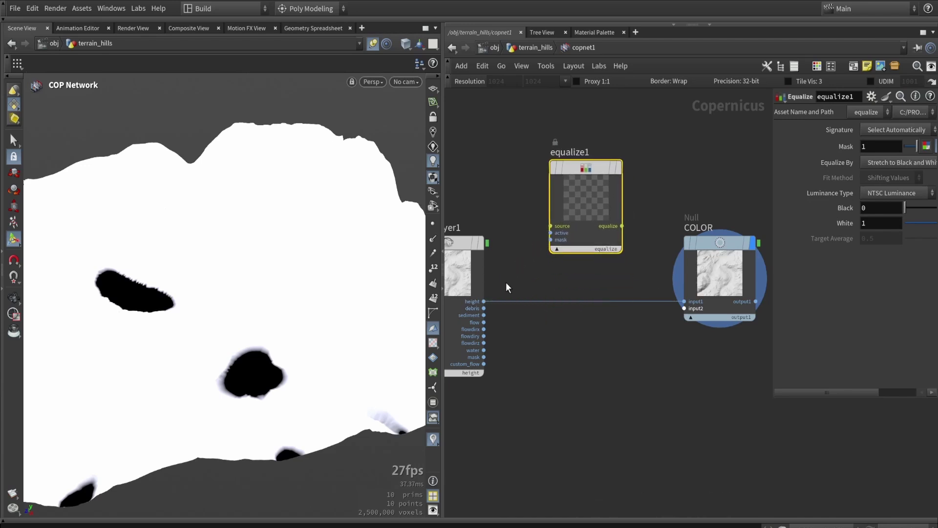
left_click(484, 302)
left_click(603, 235)
left_click_drag(622, 226, 679, 288)
left_click_drag(161, 283, 352, 293, "alt")
left_click_drag(608, 202, 573, 277)
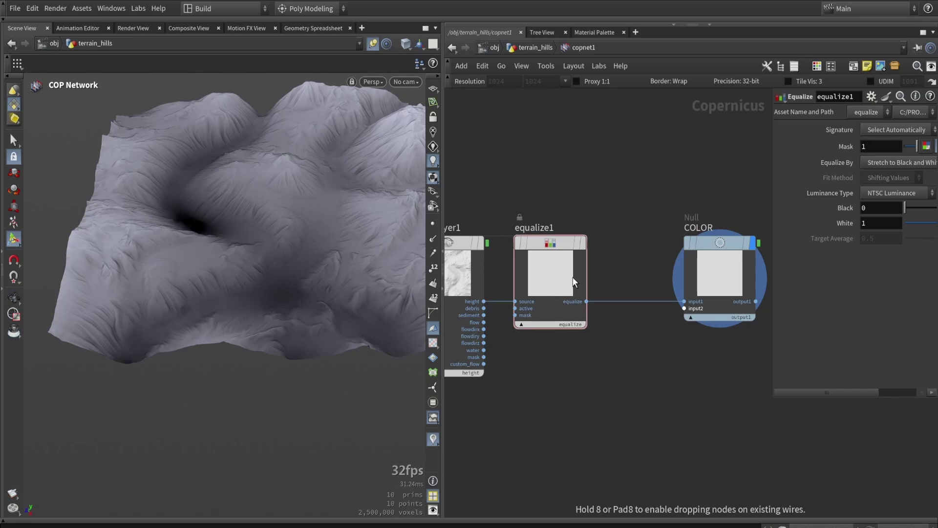
Step: Preview the custom_flow layer on the terrain by wiring it directly into COLOR
middle_click_drag(610, 245, 552, 307)
scroll(553, 307, "down", 1)
scroll(641, 341, "down", 1)
middle_click_drag(456, 376, 488, 366)
scroll(487, 367, "up", 1)
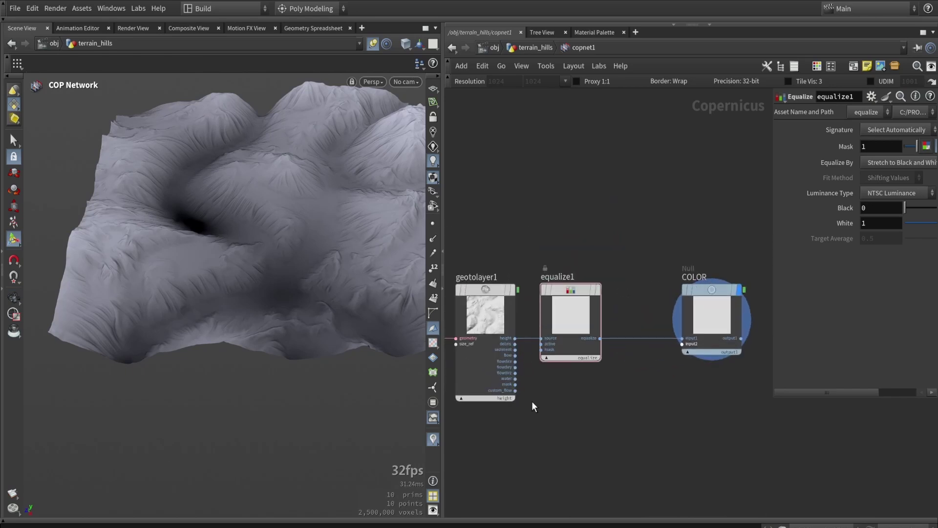
left_click_drag(515, 390, 682, 339)
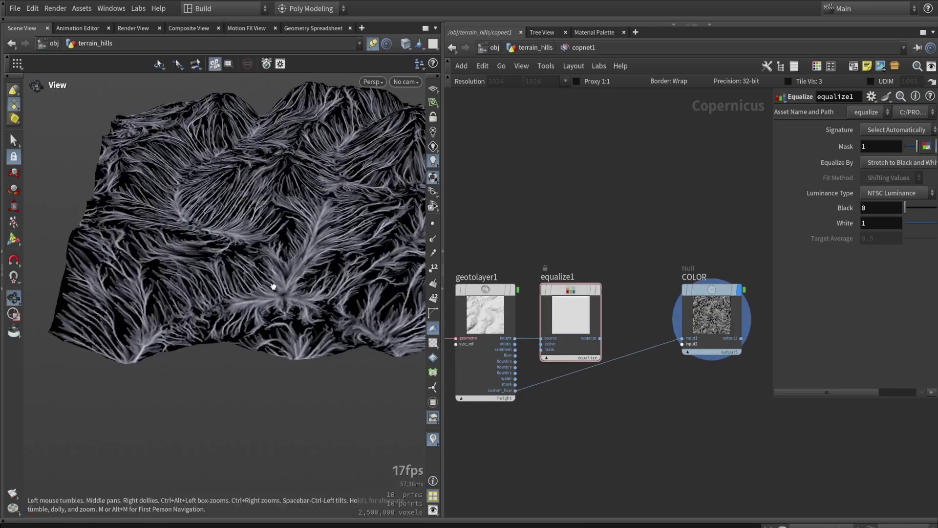
Step: Widen the network pane and move the COLOR null farther away from the Equalize node
left_click_drag(443, 207, 413, 209)
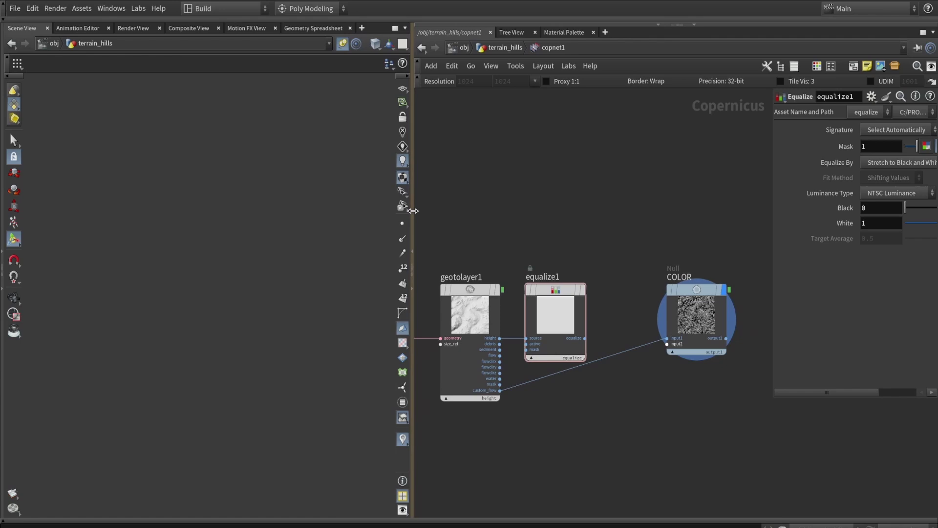
middle_click_drag(670, 245, 575, 285)
scroll(575, 285, "down", 2)
left_click_drag(607, 335, 734, 377)
middle_click_drag(519, 184, 556, 222)
Step: Add a Constant node in the free space above the Equalize node
key("Tab")
type("con")
key("Return")
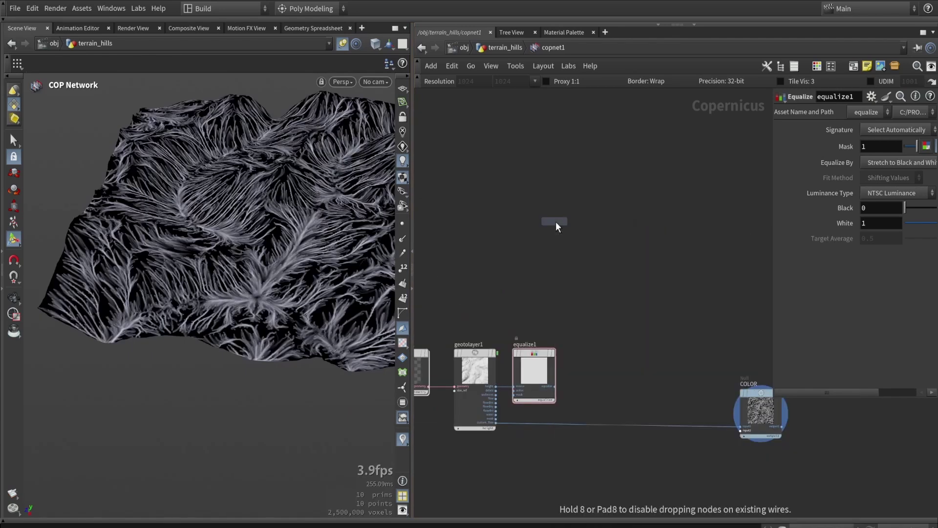
left_click(556, 222)
scroll(556, 222, "up", 2)
left_click_drag(556, 222, 531, 179)
Step: Enlarge the parameter pane and give the Constant node an RGB signature with green color 0.068544, 0.336, 0.0977189
left_click_drag(776, 401, 587, 306)
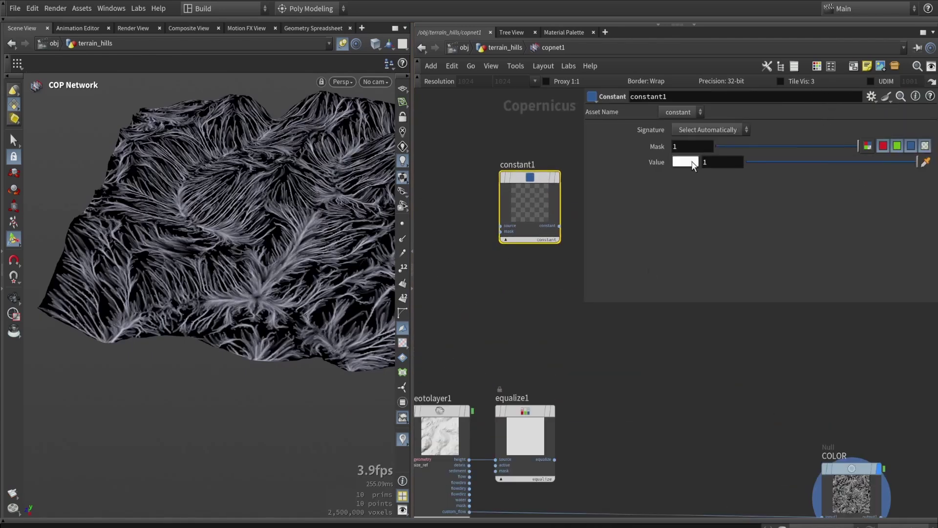
left_click(695, 130)
left_click(696, 180)
left_click(685, 163)
left_click_drag(562, 138, 550, 131)
left_click_drag(762, 238, 741, 240)
left_click_drag(817, 224, 811, 229)
left_click(839, 41)
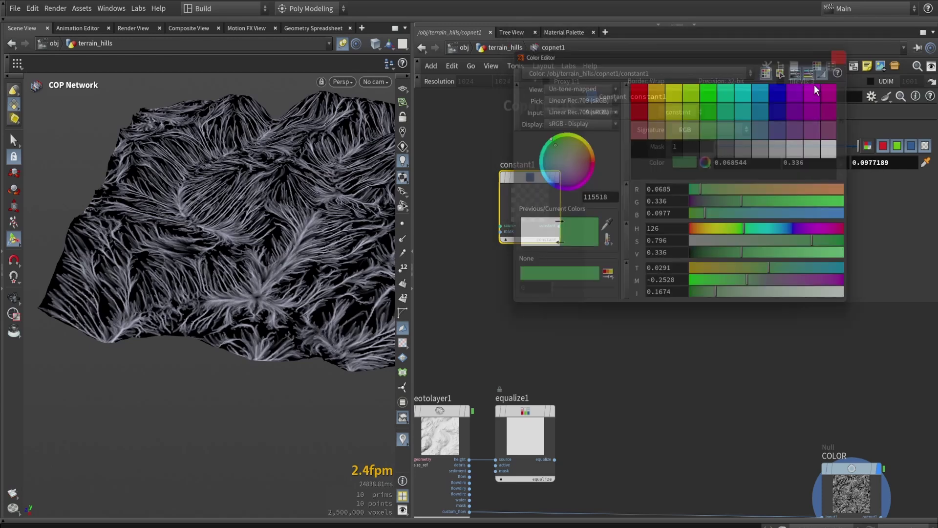
Step: Wire the green Constant node into COLOR's first input and orbit around the colored terrain
middle_click_drag(613, 274, 539, 243)
scroll(539, 244, "down", 1)
left_click_drag(495, 204, 713, 446)
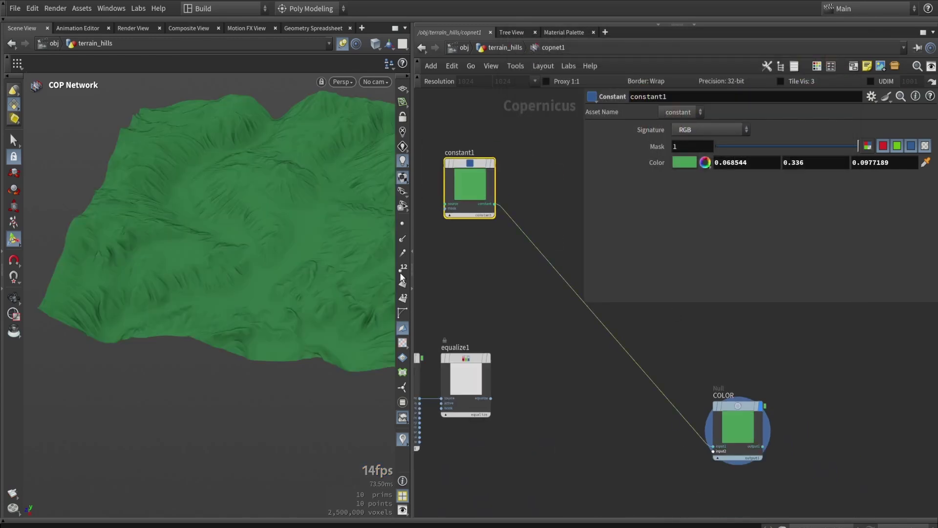
left_click_drag(252, 242, 343, 210, "alt")
Step: Add a Cloud Noise 3D node below the Constant node
key("Escape")
key("Tab")
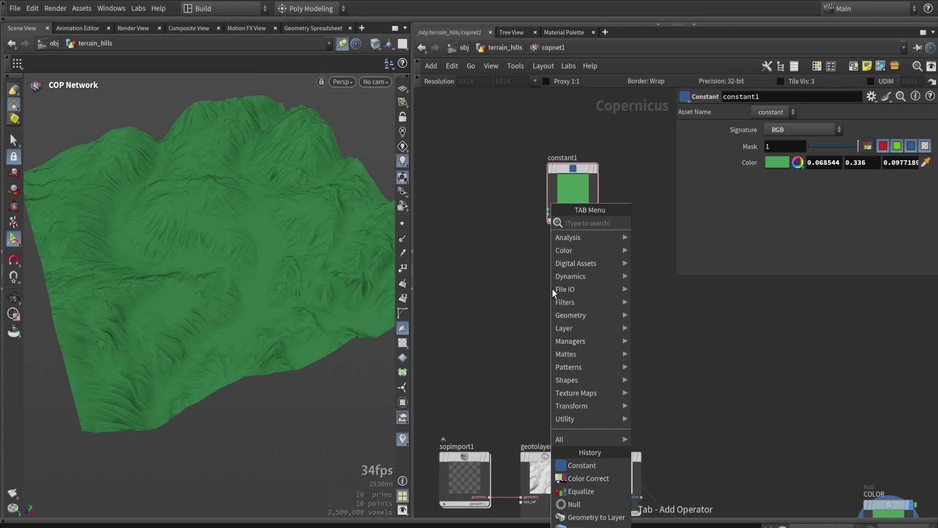
type("nois")
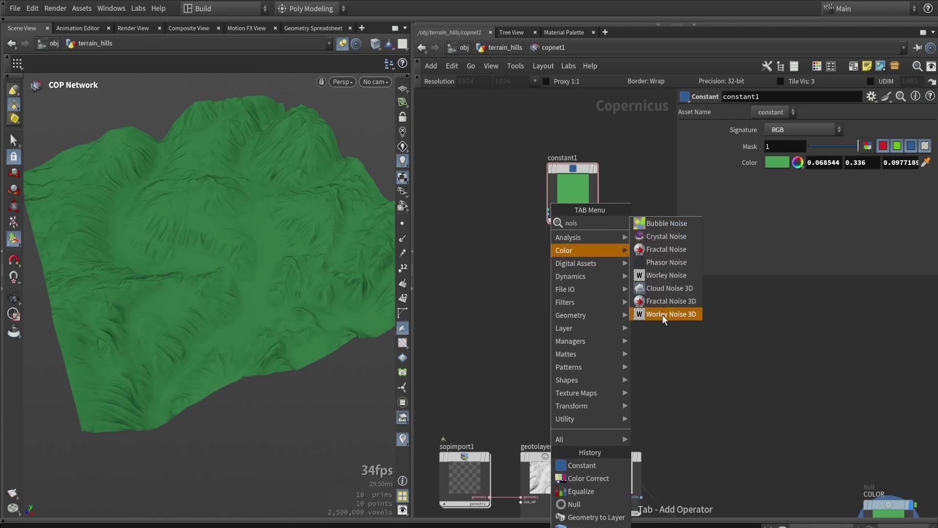
left_click(650, 288)
left_click(581, 272)
left_click_drag(581, 272, 515, 295)
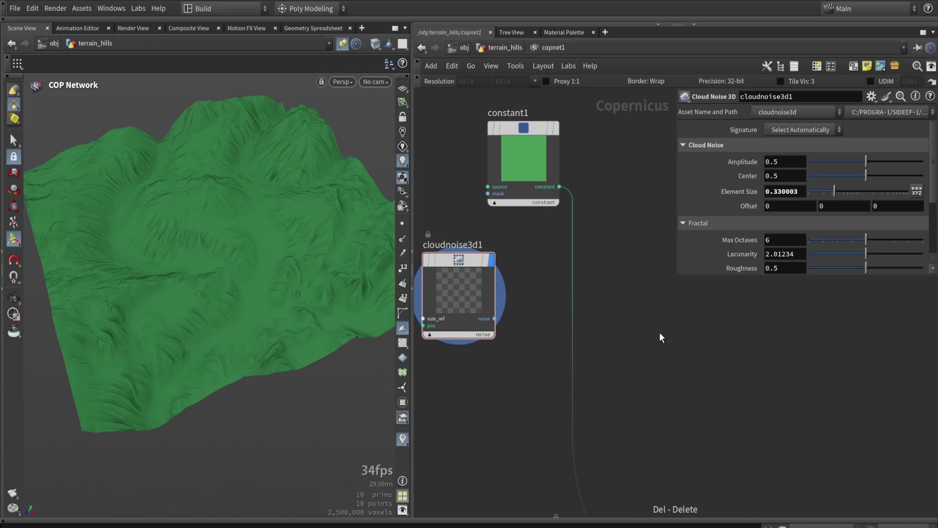
Step: Add an HSV Adjust node beside the Constant node and feed the constant color into its source
key("Tab")
type("hsv")
left_click(742, 223)
left_click(618, 265)
left_click_drag(560, 186, 583, 277)
left_click_drag(537, 177, 502, 170)
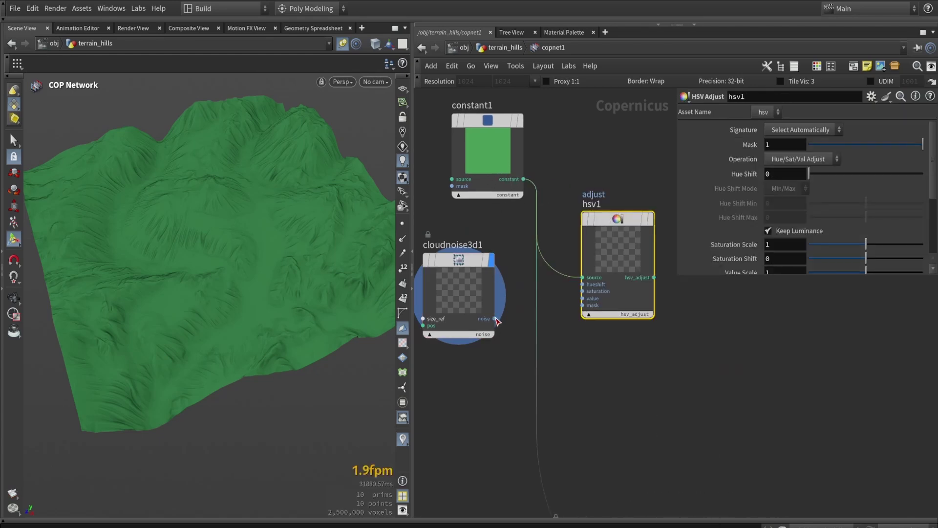
Step: Use the cloud noise as the HSV Adjust node's mask, display that node and wire its result into COLOR
left_click_drag(494, 319, 583, 305)
middle_click_drag(628, 363, 582, 353)
left_click(604, 210)
scroll(635, 308, "down", 5)
middle_click_drag(635, 308, 562, 239)
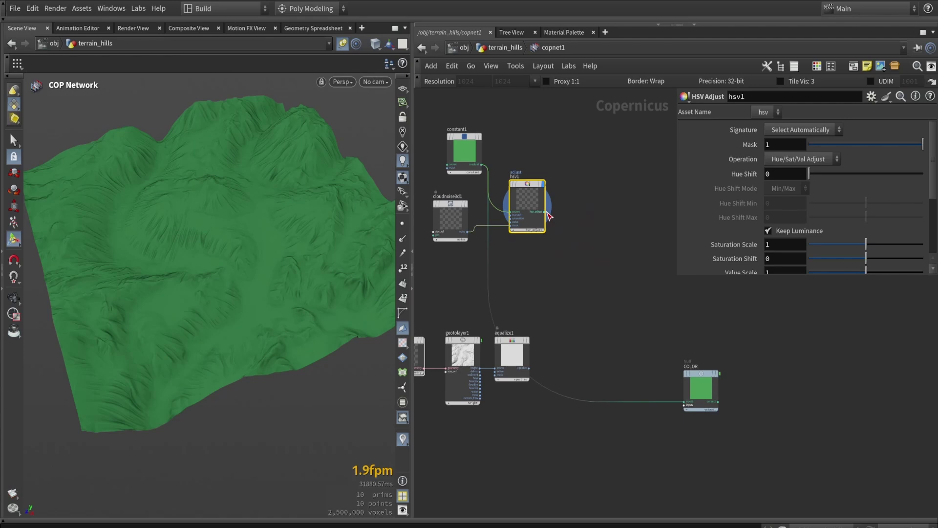
left_click_drag(550, 216, 684, 402)
scroll(611, 313, "up", 3)
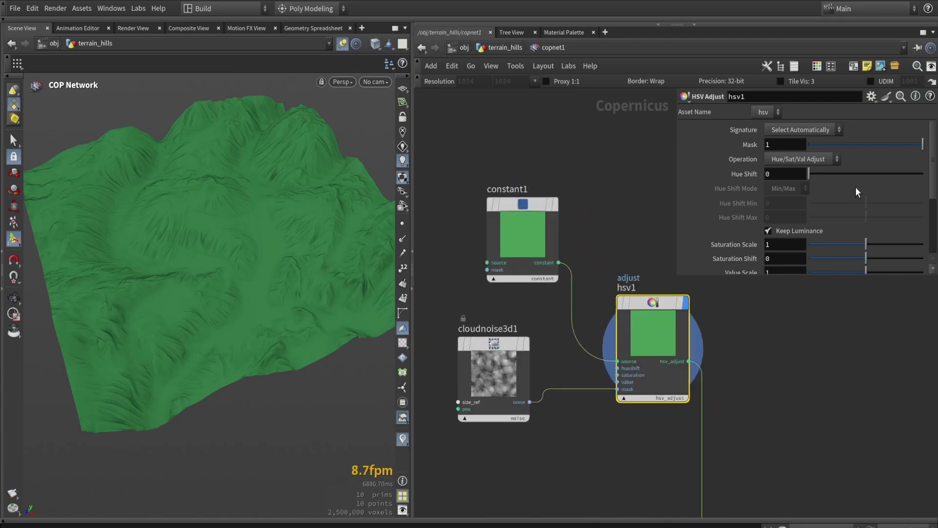
Step: Lower hsv1's Value Scale and set the cloud noise to element size 0.110776, roughness 0.961 and distortion -0.621
scroll(860, 180, "down", 3)
left_click_drag(865, 196, 812, 187)
left_click(517, 346)
scroll(777, 206, "down", 3)
left_click_drag(864, 207, 920, 207)
scroll(211, 283, "up", 4, "alt")
left_click_drag(211, 283, 237, 247, "alt")
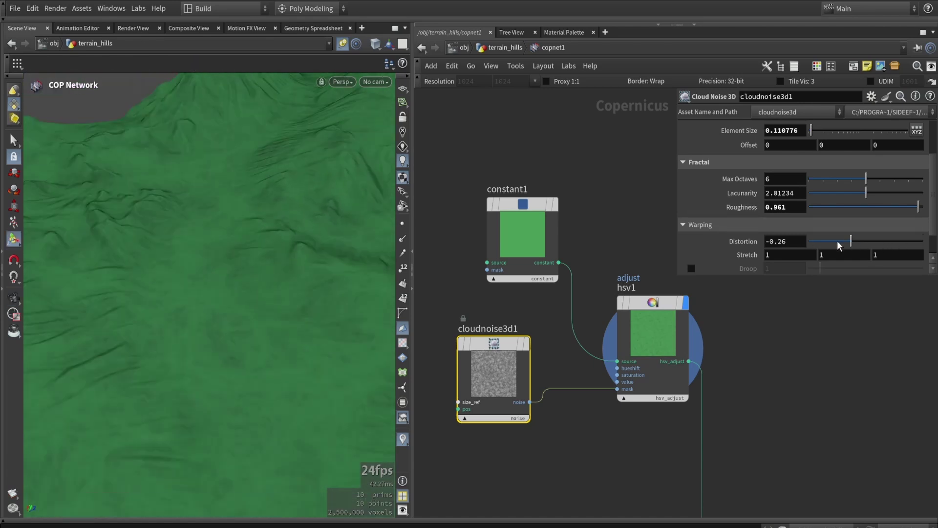
left_click_drag(811, 243, 830, 247)
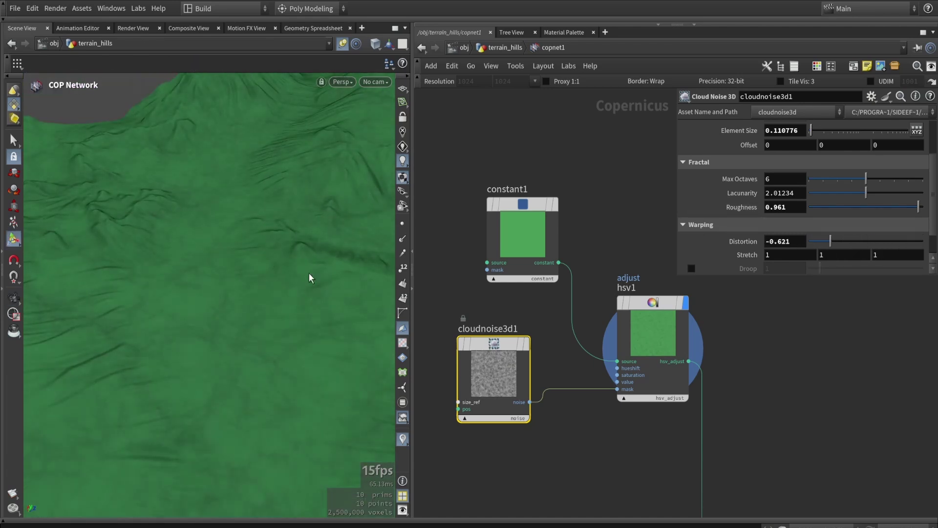
left_click_drag(299, 278, 274, 255, "alt")
Step: Add a second HSV Adjust node after hsv1 and feed hsv1's output into its source
scroll(551, 296, "down", 3)
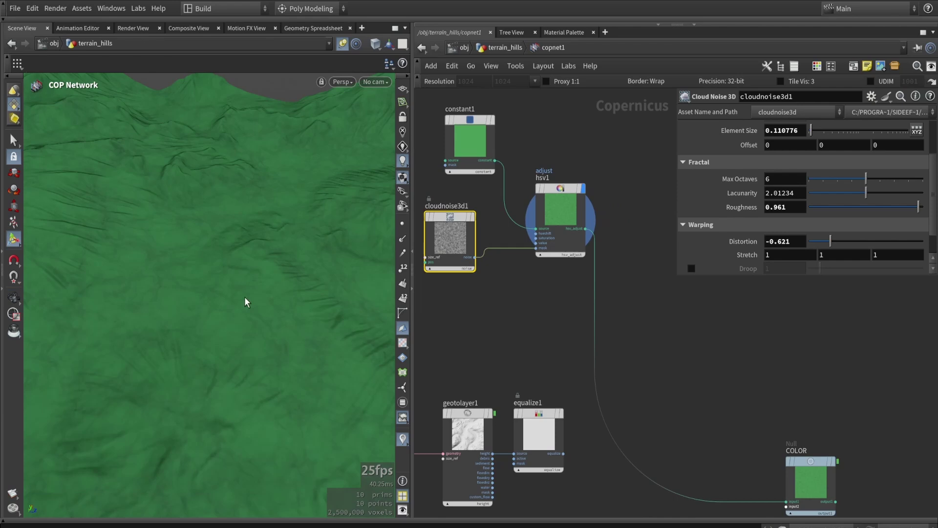
scroll(224, 303, "up", 2)
scroll(534, 265, "down", 3)
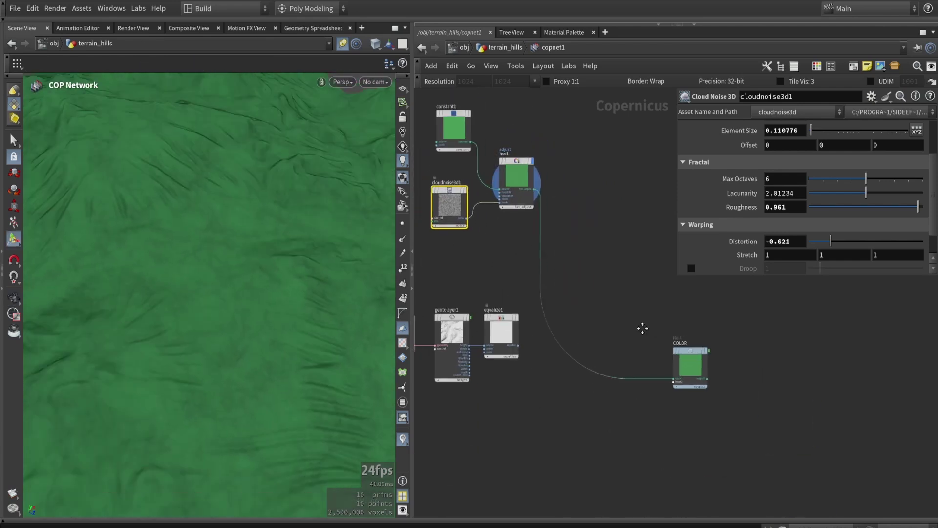
middle_click_drag(557, 321, 629, 339)
key("Tab")
type("hs")
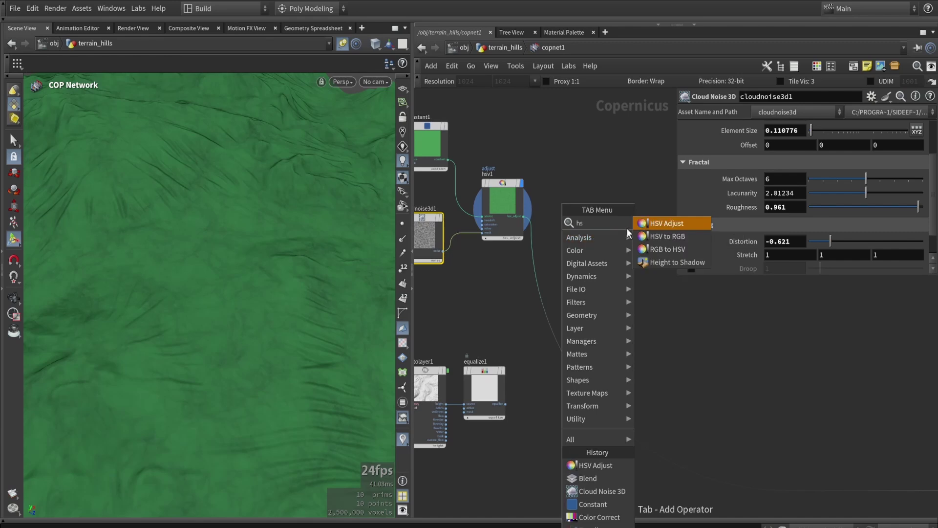
key("Return")
left_click(603, 256)
left_click_drag(523, 217, 593, 289)
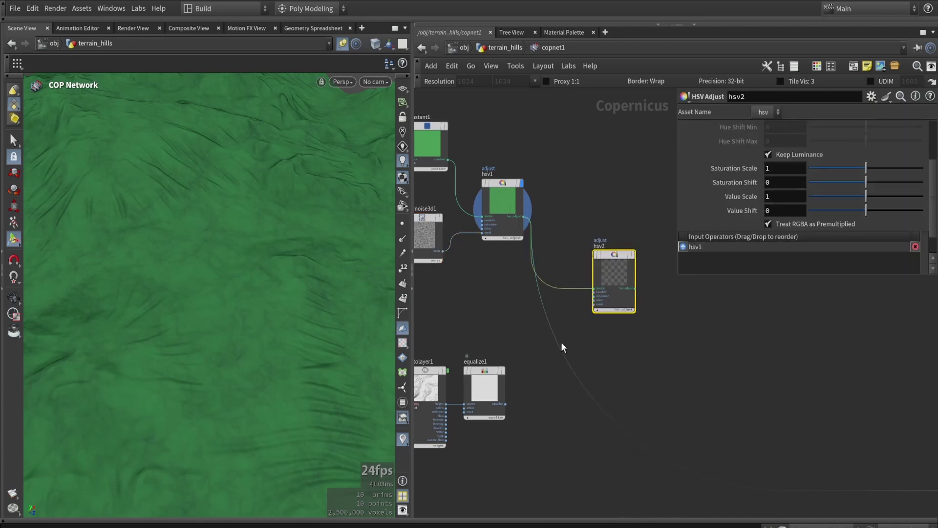
Step: Mask hsv2 with the equalized height and reroute COLOR's input to come from hsv2
scroll(521, 384, "up", 3)
left_click_drag(499, 414, 618, 279)
middle_click_drag(592, 371, 563, 378)
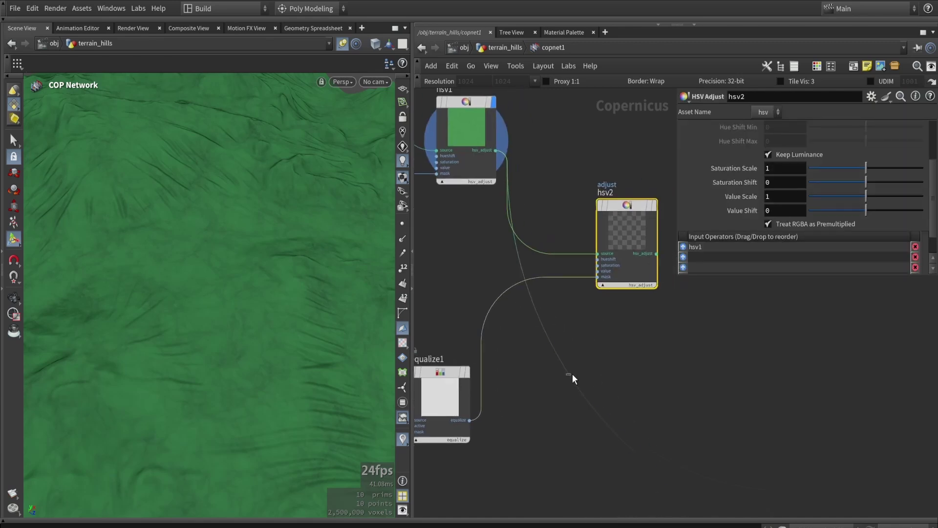
left_click_drag(570, 376, 657, 255)
Step: Set hsv2's Hue Shift to 159, Saturation Scale to 0.109 and Value Scale to 1.183
left_click_drag(308, 268, 301, 224, "alt")
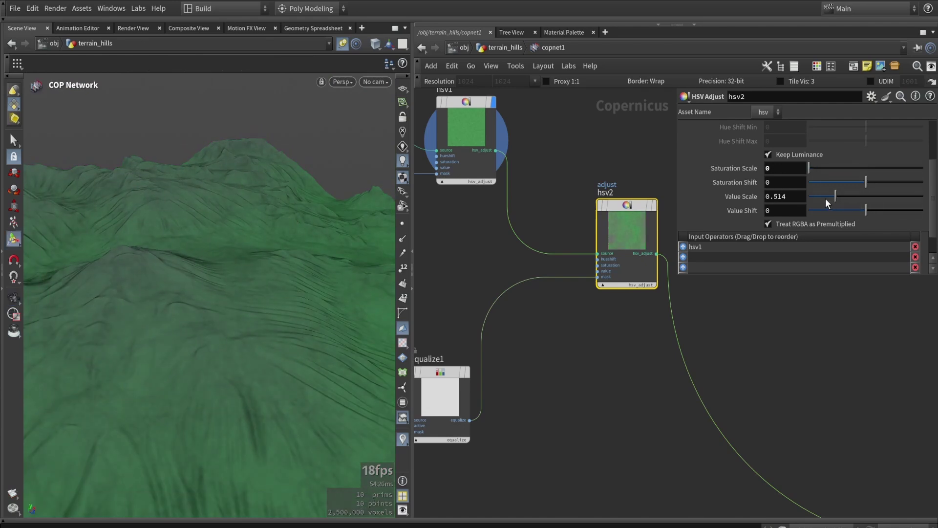
left_click_drag(826, 199, 932, 201)
left_click_drag(287, 258, 320, 225, "alt")
left_click_drag(891, 198, 874, 195)
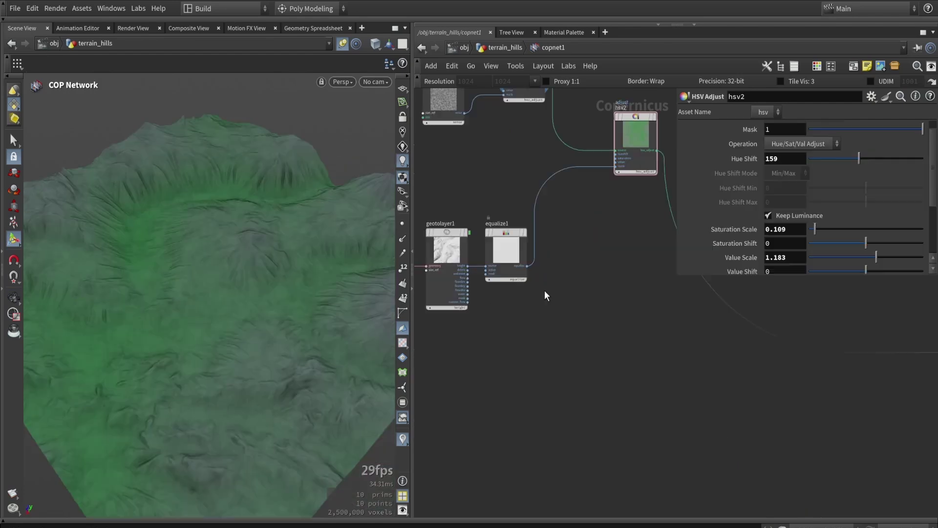
Step: Add a Height to Ambient Occlusion node to the network after the Equalize node
key("Tab")
type("a")
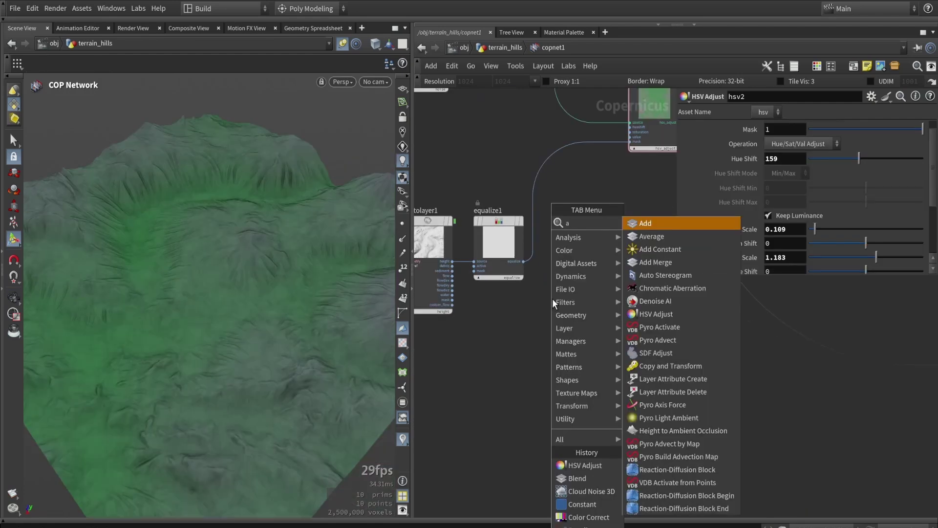
type("o")
key("Return")
left_click(585, 292)
scroll(584, 292, "up", 1)
left_click_drag(587, 293, 615, 281)
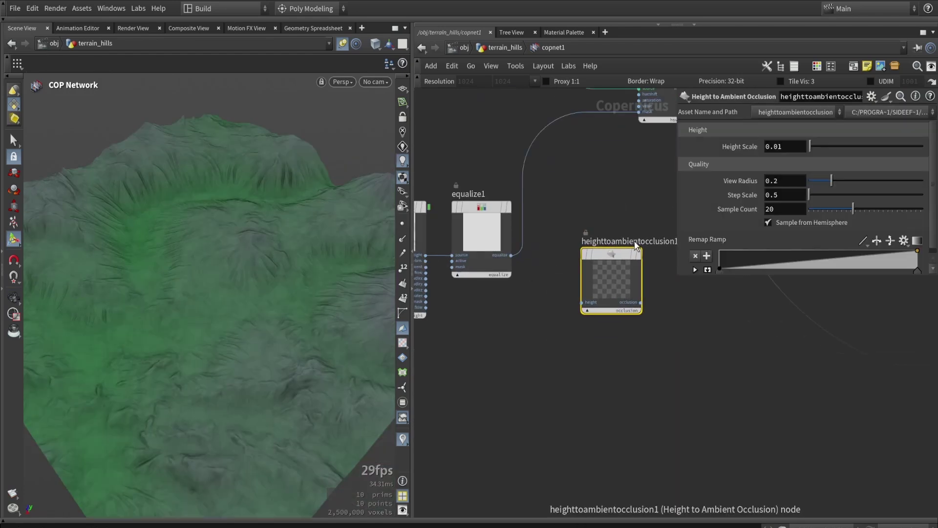
Step: Feed the Equalize output into the ambient occlusion node's height input and display that node
scroll(519, 259, "up", 3)
left_click_drag(510, 254, 609, 322)
middle_click_drag(645, 303, 530, 303)
left_click(577, 259)
middle_click_drag(637, 324, 548, 322)
Step: Insert a third HSV Adjust node on the wire between hsv2 and COLOR
scroll(548, 322, "down", 3)
key("Tab")
type("hs")
left_click(683, 224)
left_click(604, 219)
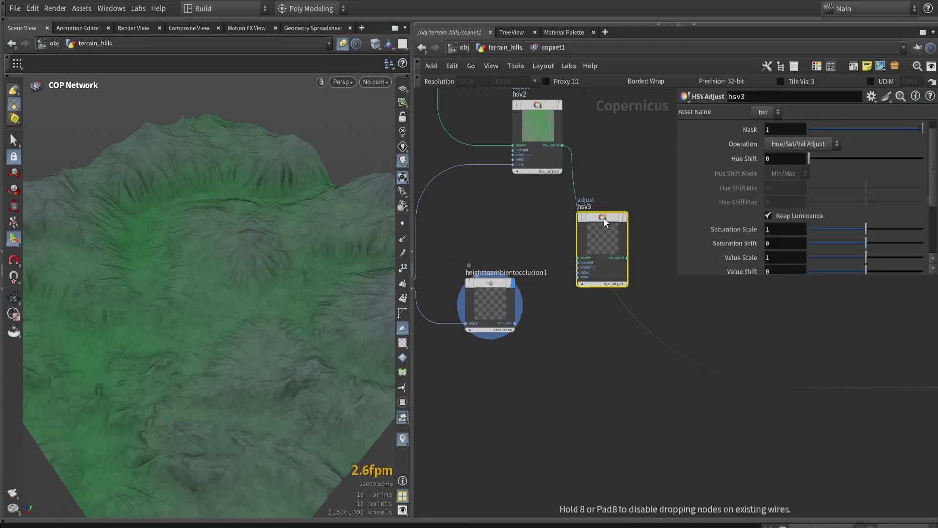
left_click(603, 225)
Step: Mask hsv3 with the occlusion output and set its Value Scale to 0.109
left_click_drag(516, 323, 537, 313)
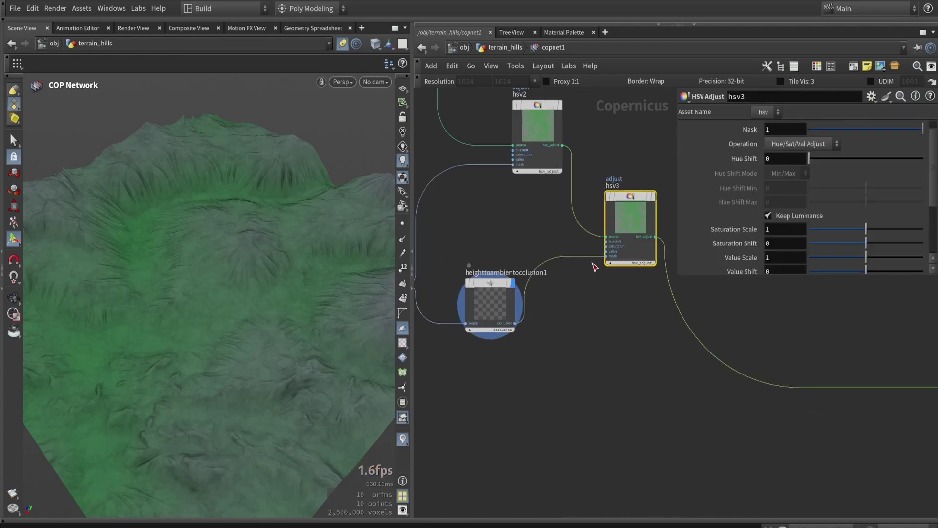
left_click_drag(853, 260, 817, 260)
scroll(523, 296, "up", 2)
scroll(523, 299, "down", 4)
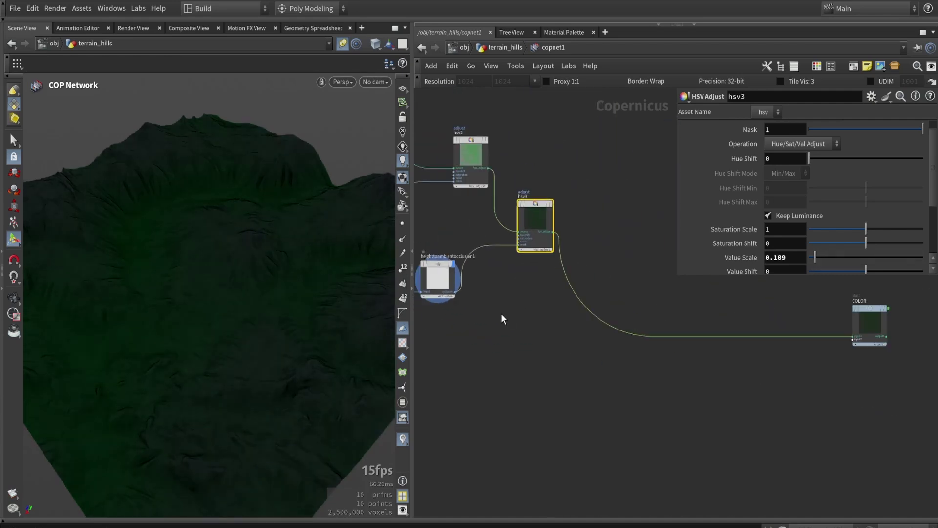
Step: Wire the occlusion output directly into COLOR and turn off the viewport lighting to inspect it
left_click_drag(457, 291, 751, 342)
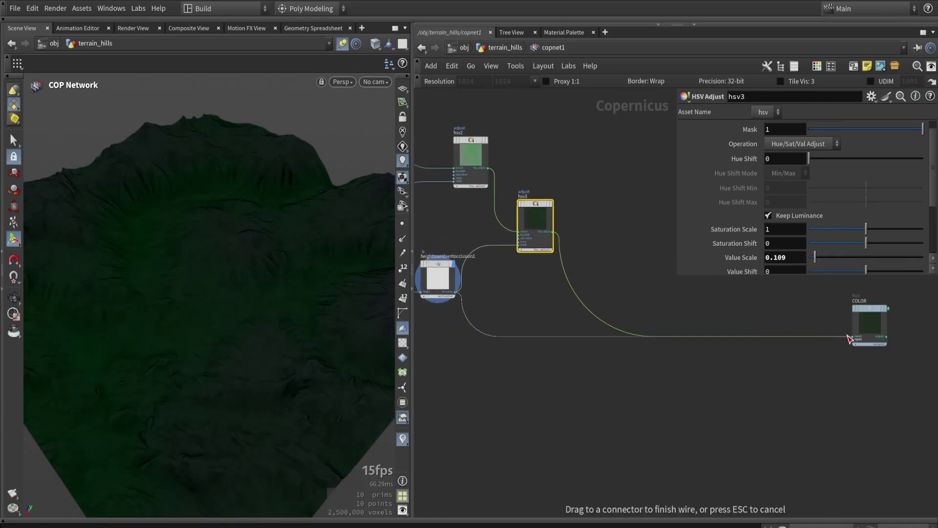
left_click_drag(848, 335, 852, 336)
scroll(685, 333, "down", 2)
scroll(540, 292, "up", 4)
left_click(403, 132)
Step: Replace the ambient occlusion node's equalized input with the height layer straight from geotolayer1
scroll(544, 368, "up", 2)
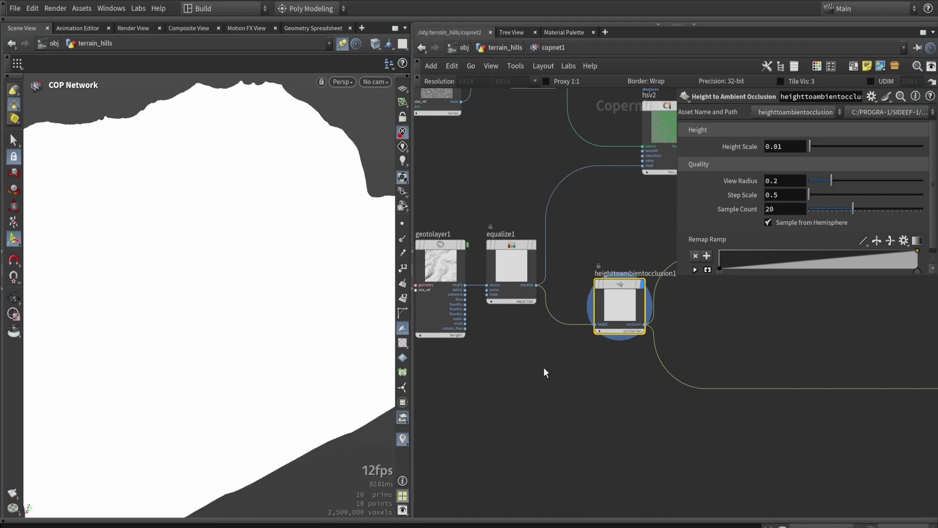
scroll(580, 329, "up", 1)
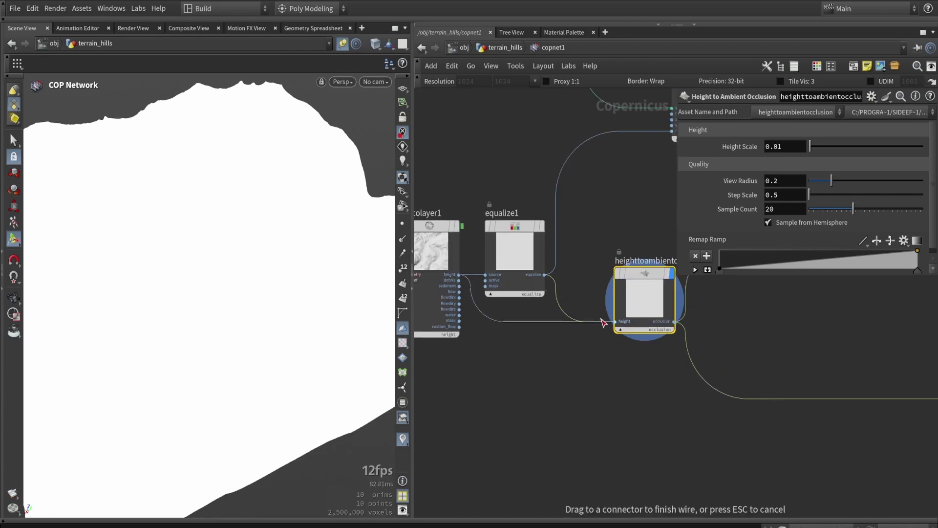
scroll(665, 335, "up", 2)
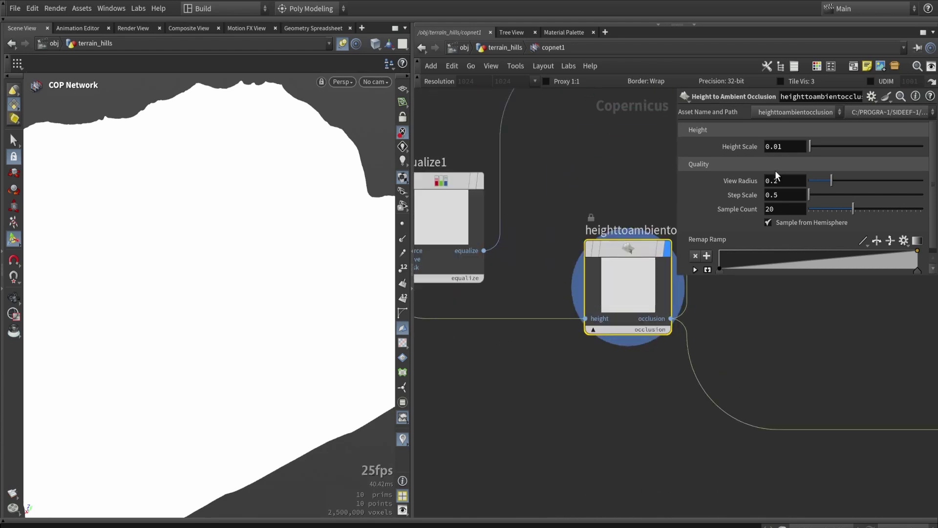
Step: Raise the ambient occlusion node's Height Scale to 4.1 while checking the occlusion on the terrain
left_click_drag(832, 145, 931, 148)
left_click_drag(303, 273, 288, 250, "alt")
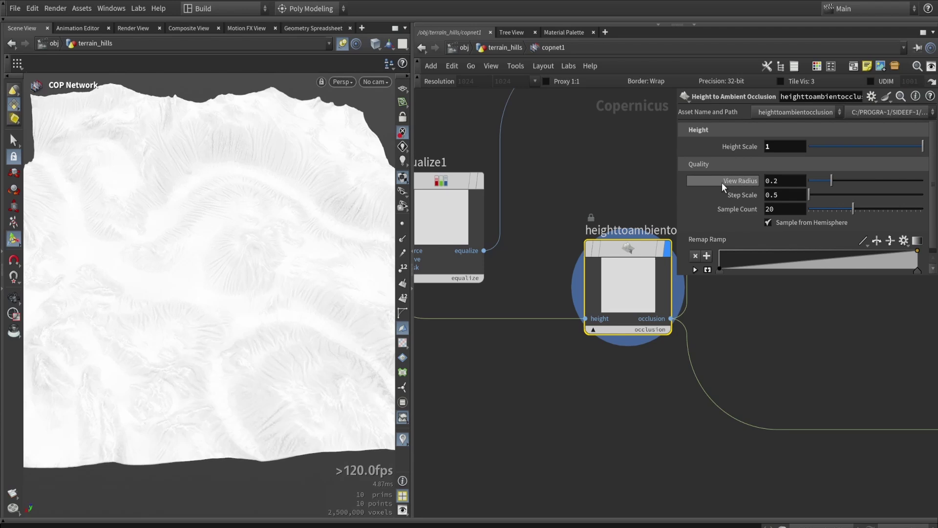
middle_click_drag(778, 148, 936, 148)
mouse_move(144, 224)
left_mouse_down("alt")
mouse_move(111, 236)
mouse_move(113, 209)
mouse_move(203, 197)
mouse_move(152, 216)
left_mouse_up("alt")
middle_click_drag(631, 390, 551, 395)
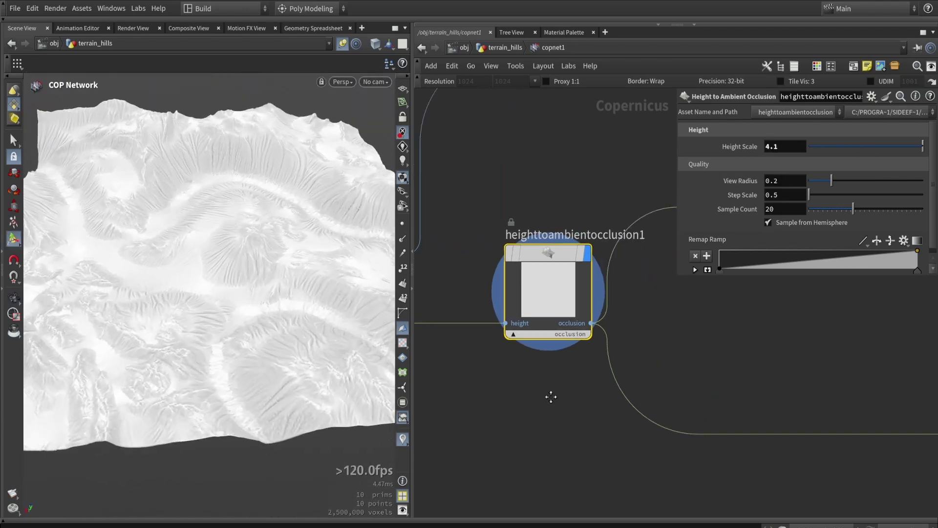
Step: Reconnect hsv3's output to COLOR in place of the direct occlusion wire
scroll(551, 396, "down", 4)
middle_click_drag(672, 367, 555, 348)
left_click_drag(547, 288, 846, 391)
middle_click_drag(553, 382, 589, 413)
scroll(537, 306, "up", 4)
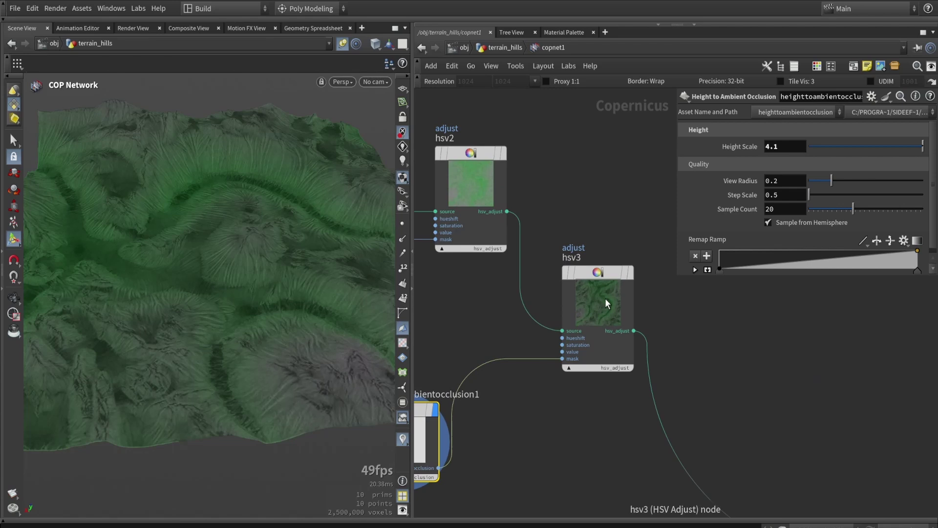
Step: Reverse the remap ramp of the ambient occlusion node and check the inverted occlusion on the terrain
left_click(605, 299)
middle_click_drag(510, 468, 595, 453)
left_click(498, 422)
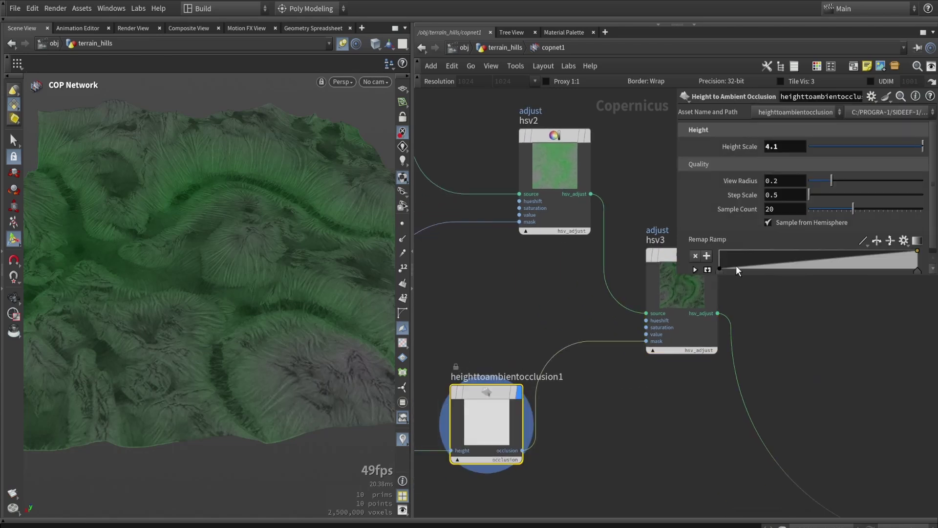
left_click(877, 241)
middle_click_drag(643, 432, 577, 463)
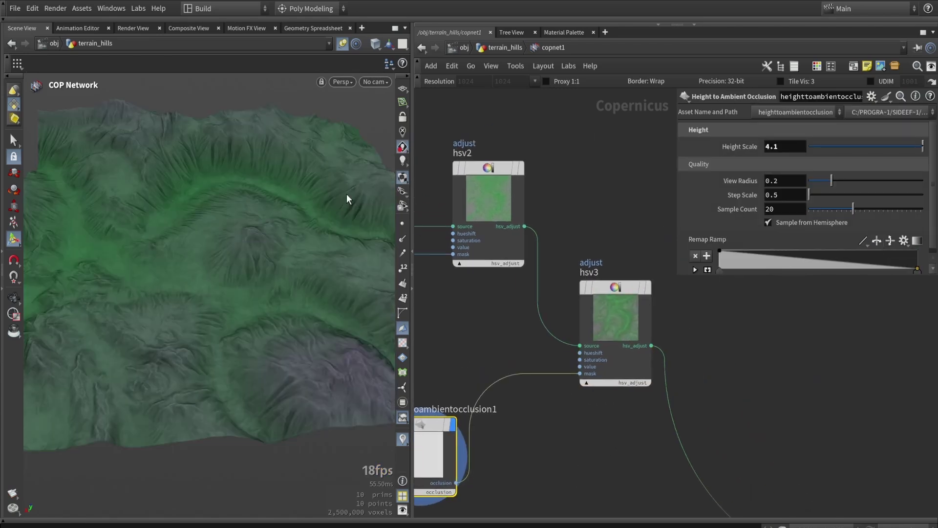
left_click_drag(347, 195, 348, 235, "alt")
Step: Set hsv3's Value Scale to 0.772, Saturation Scale to 0.733 and Hue Shift to 61
left_click(605, 313)
scroll(802, 220, "down", 2)
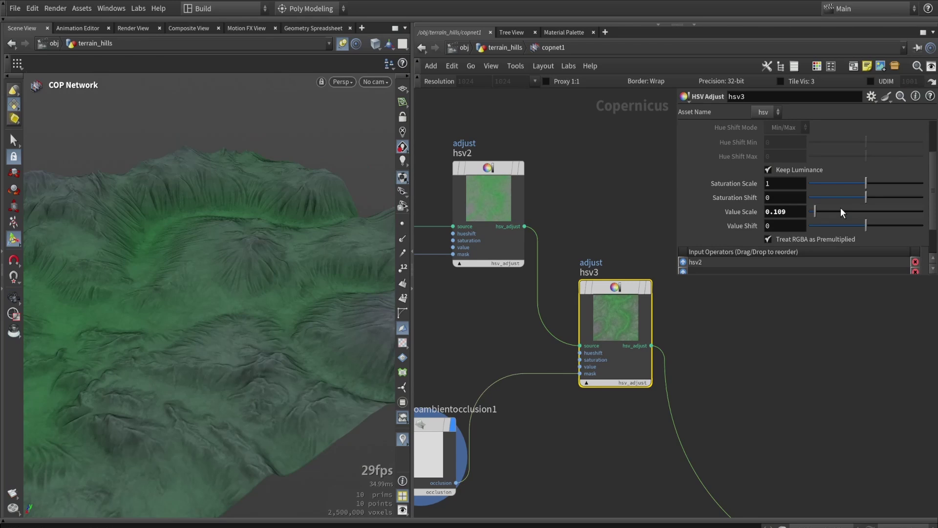
left_click_drag(840, 210, 855, 216)
left_click_drag(854, 182, 850, 184)
scroll(838, 150, "up", 2)
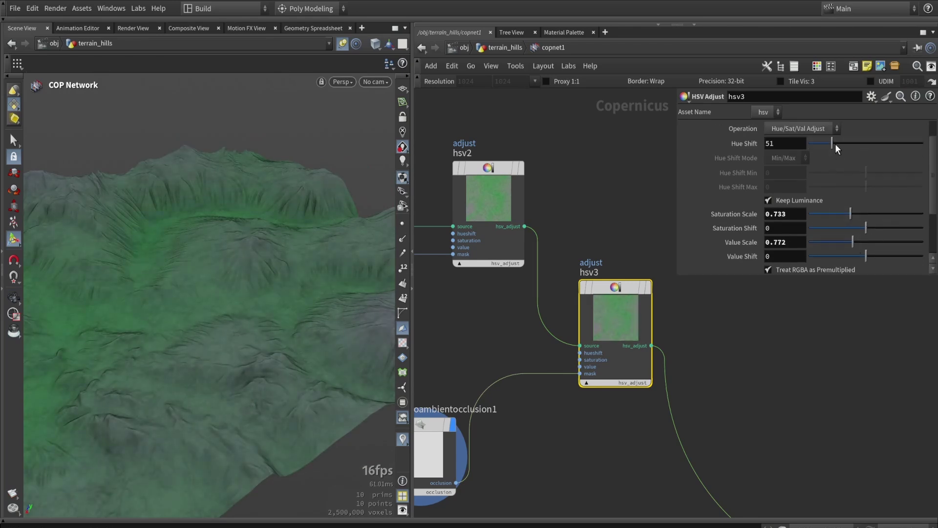
left_click_drag(835, 146, 828, 147)
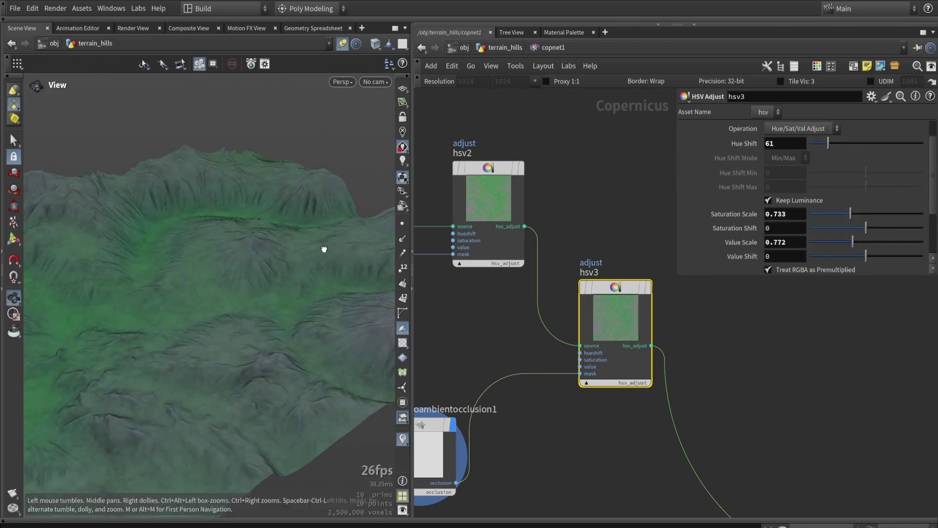
left_click_drag(325, 249, 245, 248, "alt")
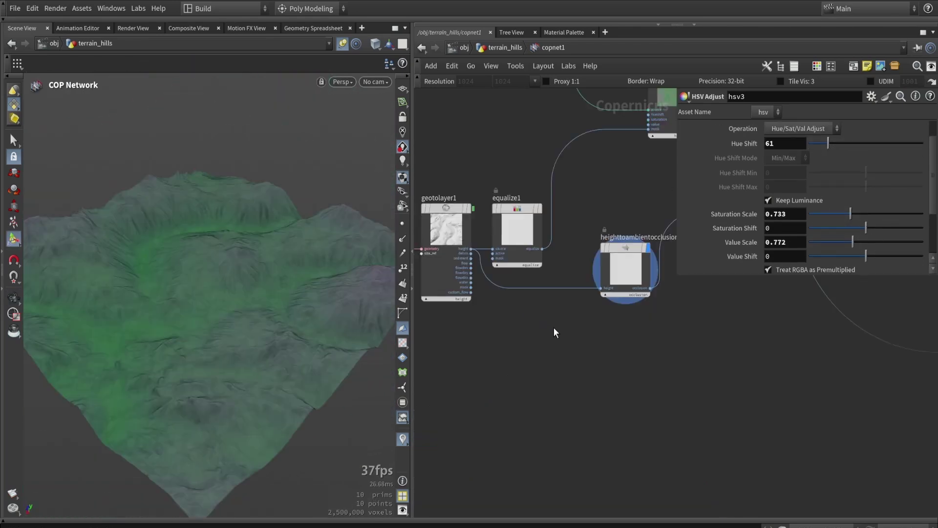
Step: Add a new HSV Adjust node and insert it into the wire between hsv3 and COLOR
middle_click_drag(642, 351, 596, 353)
key("Tab")
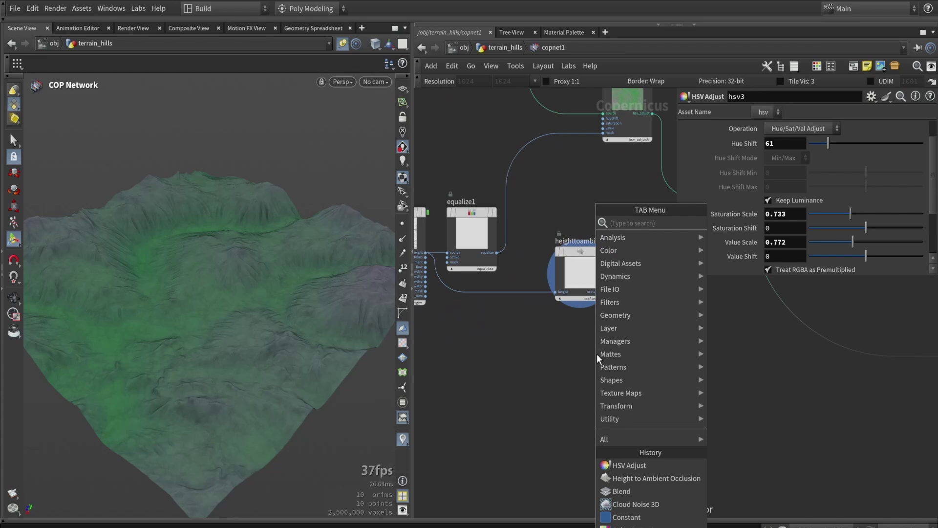
type("hs")
left_click(744, 226)
left_click(671, 361)
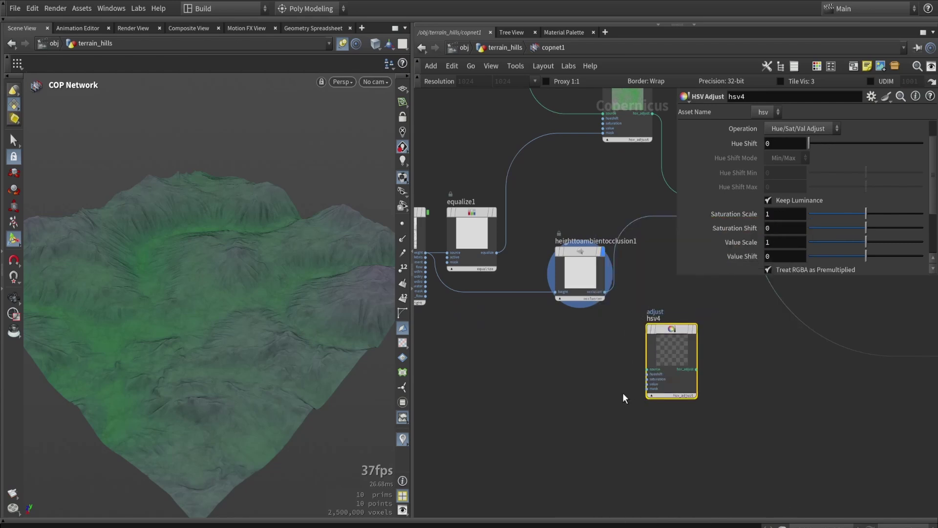
middle_click_drag(623, 392, 560, 398)
left_click_drag(605, 359, 749, 330)
Step: Connect geotolayer1's flow output to hsv4's mask input
middle_click_drag(570, 365, 687, 372)
scroll(464, 291, "up", 4)
left_click(494, 269)
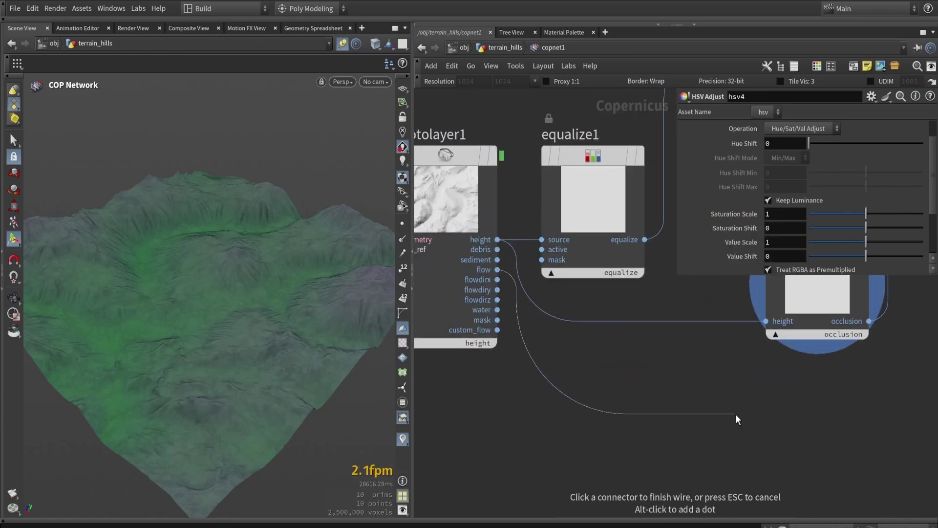
scroll(736, 414, "down", 8)
scroll(806, 420, "up", 5)
left_click(816, 421)
Step: Set hsv4's Saturation Scale to 1.325, Value Scale to 0.502 and Hue Shift to 73
middle_click_drag(771, 458, 537, 424)
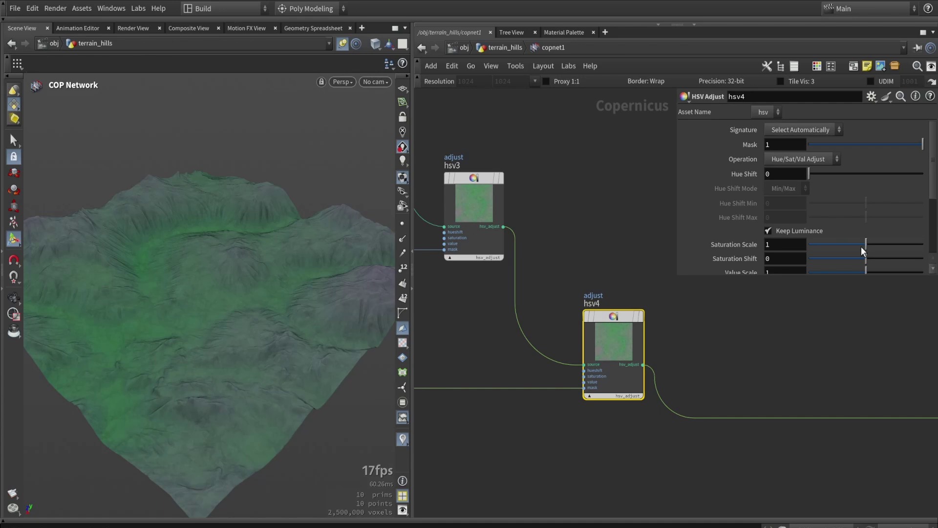
scroll(861, 220, "down", 3)
left_click_drag(905, 165, 885, 166)
mouse_move(865, 196)
left_mouse_down()
mouse_move(787, 197)
mouse_move(872, 195)
mouse_move(839, 195)
left_mouse_up()
scroll(838, 194, "up", 3)
left_click_drag(814, 157, 834, 161)
Step: Inspect the flow lines up close, set hsv4's Hue Shift to 258 and Saturation Scale to 0.932, and slightly raise its Value Scale
right_click_drag(59, 353, 203, 321, "alt")
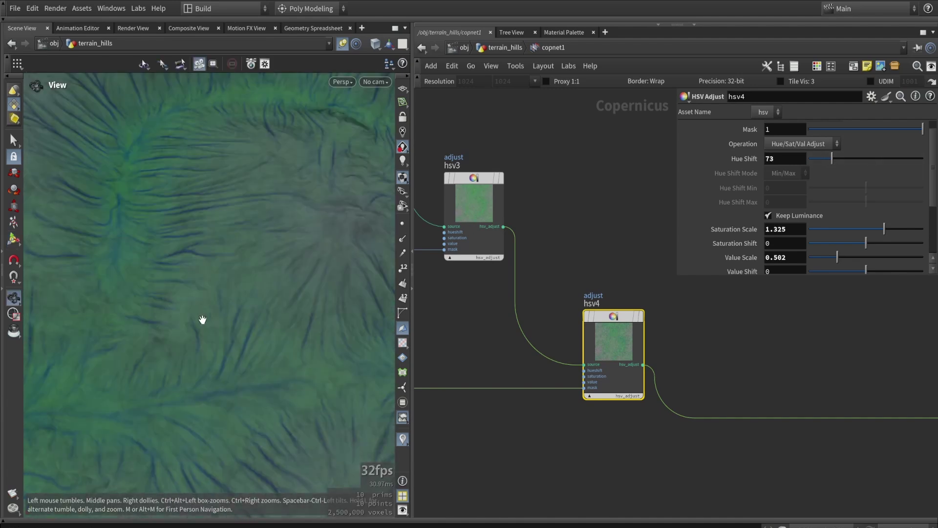
left_click_drag(204, 321, 201, 327, "alt")
scroll(200, 327, "up", 1)
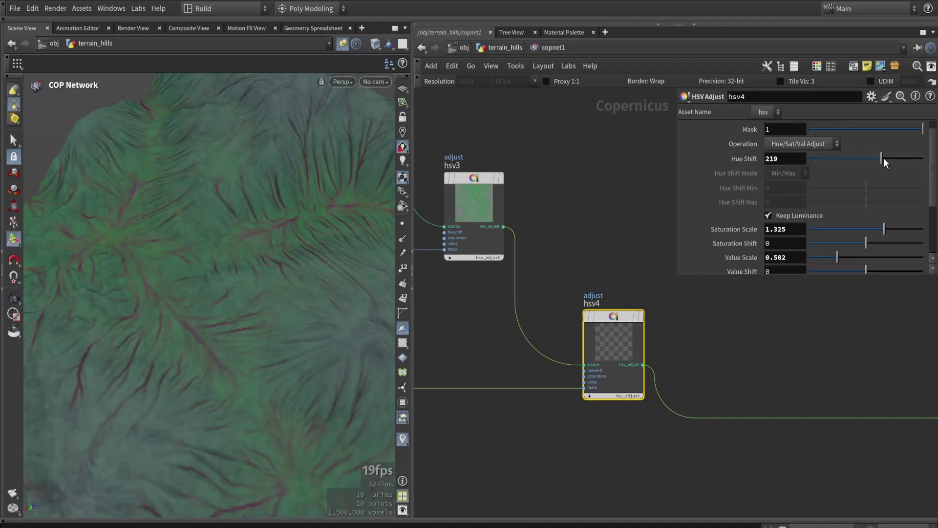
left_click_drag(884, 157, 892, 159)
left_click_drag(862, 228, 862, 228)
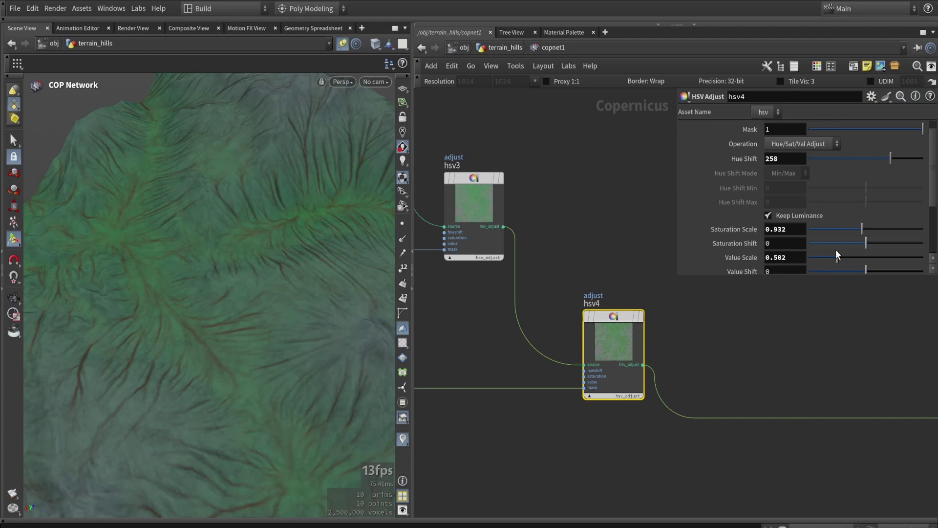
mouse_move(837, 257)
left_mouse_down()
mouse_move(853, 260)
mouse_move(845, 258)
left_mouse_up()
left_click_drag(238, 333, 260, 326, "alt")
scroll(865, 166, "up", 1)
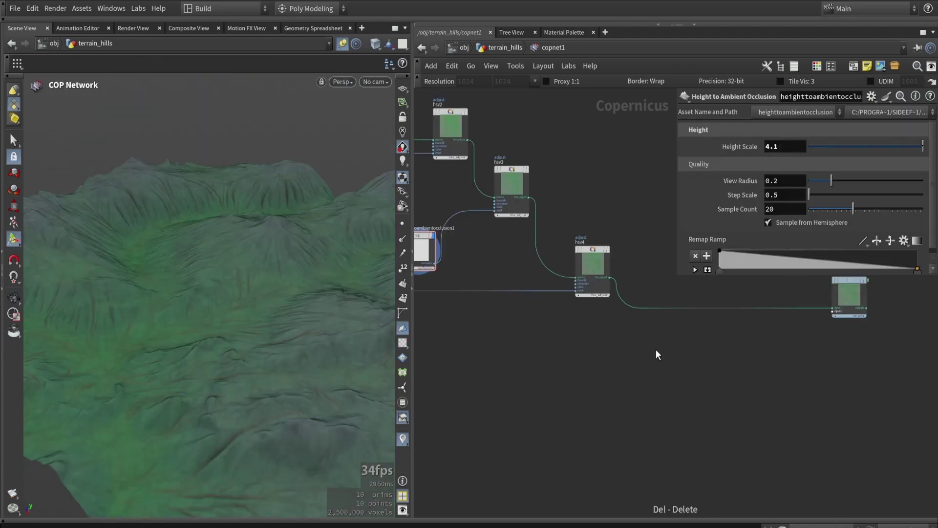
Step: Add another HSV Adjust node and insert it into the wire between hsv4 and COLOR
key("Tab")
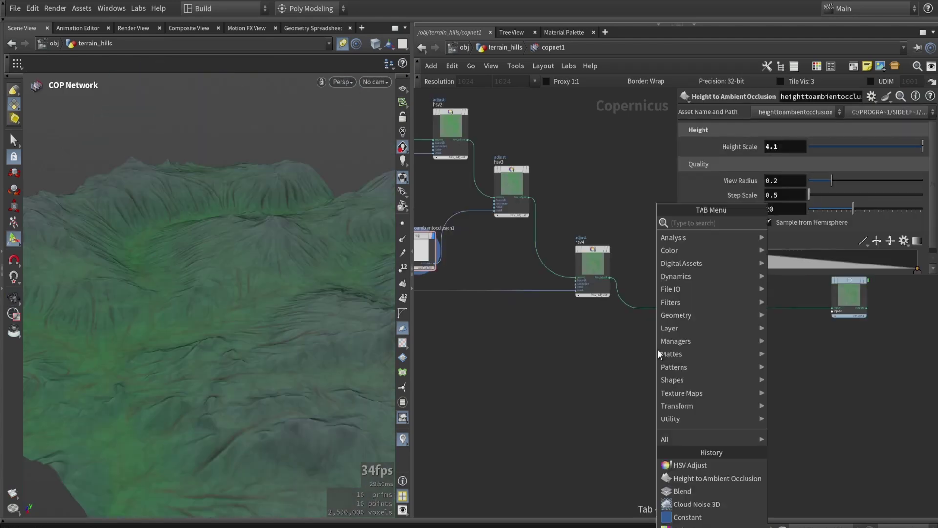
type("hs")
left_click(786, 226)
left_click(680, 339)
left_click_drag(679, 340, 662, 302)
Step: Connect geotolayer1's debris output to hsv5's mask input
middle_click_drag(582, 373, 831, 442)
scroll(521, 308, "up", 5)
middle_click_drag(630, 344, 497, 316)
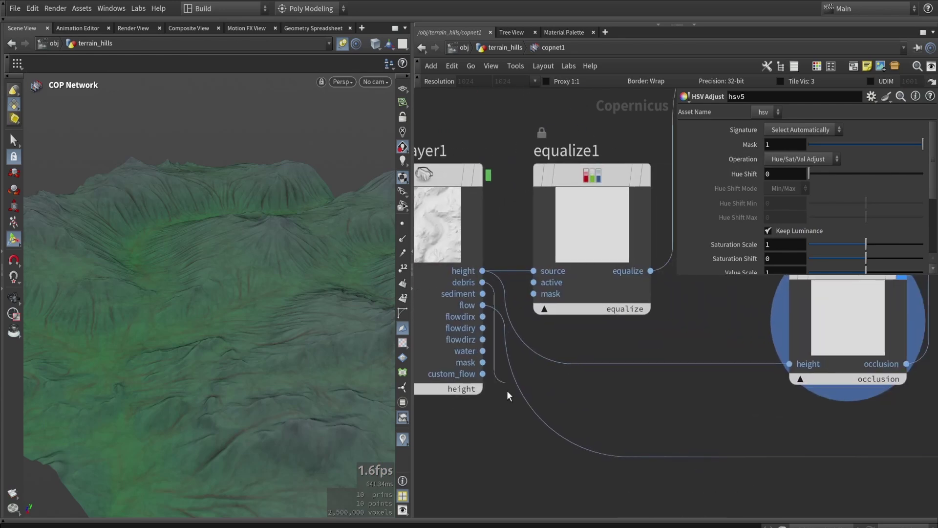
scroll(509, 393, "down", 6)
middle_click_drag(684, 443, 527, 437)
scroll(629, 437, "up", 3)
left_click(660, 432)
scroll(702, 394, "up", 3)
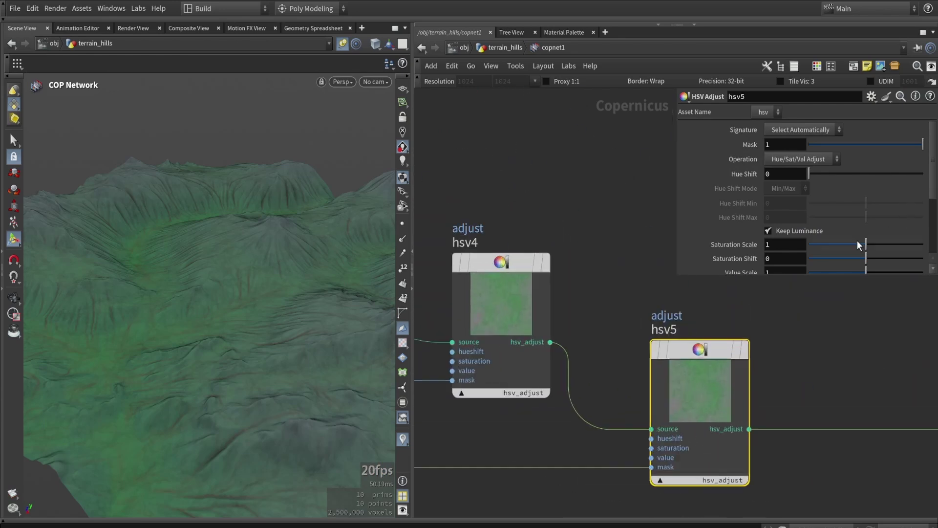
Step: Tint the debris areas with hsv5, using Hue Shift 266, Saturation Scale 0.701 and Value Scale 0.72
scroll(839, 269, "down", 3)
mouse_move(844, 232)
left_mouse_down()
mouse_move(808, 233)
mouse_move(838, 235)
left_mouse_up()
left_click_drag(294, 296, 212, 247, "alt")
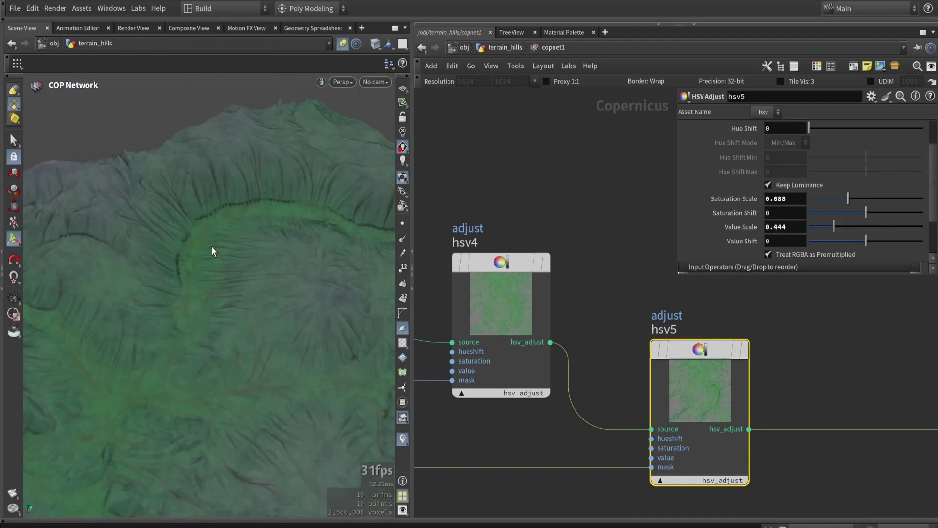
left_click_drag(853, 228, 870, 228)
left_click_drag(863, 198, 849, 198)
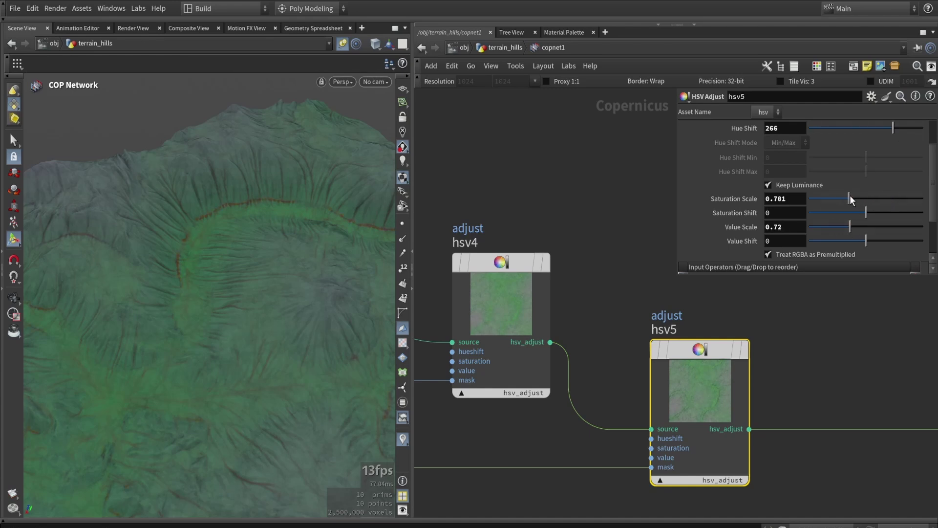
Step: Lower hsv5's Mask amount to 0.424 and review the debris tint on the terrain
scroll(850, 132, "up", 2)
left_click_drag(847, 131, 859, 131)
left_click_drag(243, 267, 251, 297, "alt")
scroll(250, 297, "down", 3)
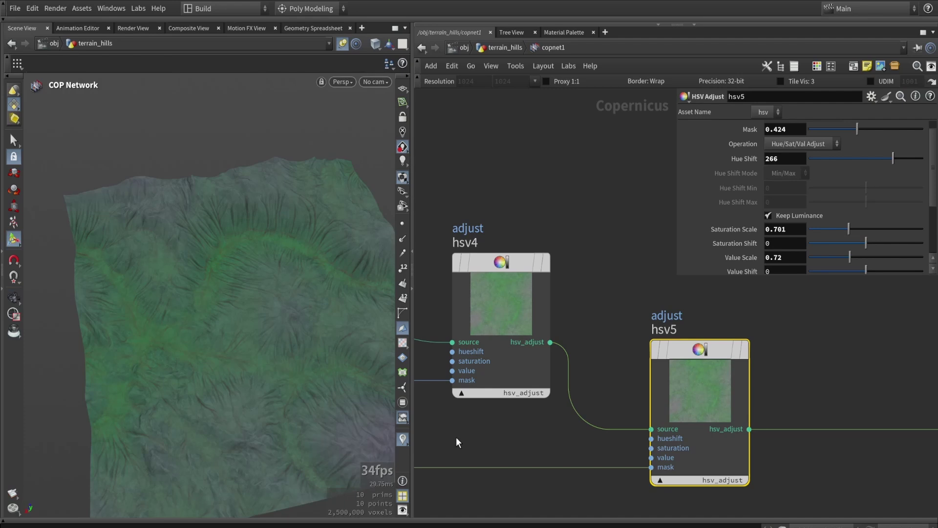
Step: Add a Distort by Slope setup in the empty area below the ambient occlusion node
scroll(457, 442, "down", 6)
middle_click_drag(456, 442, 620, 347)
scroll(621, 348, "down", 2)
scroll(637, 341, "up", 2)
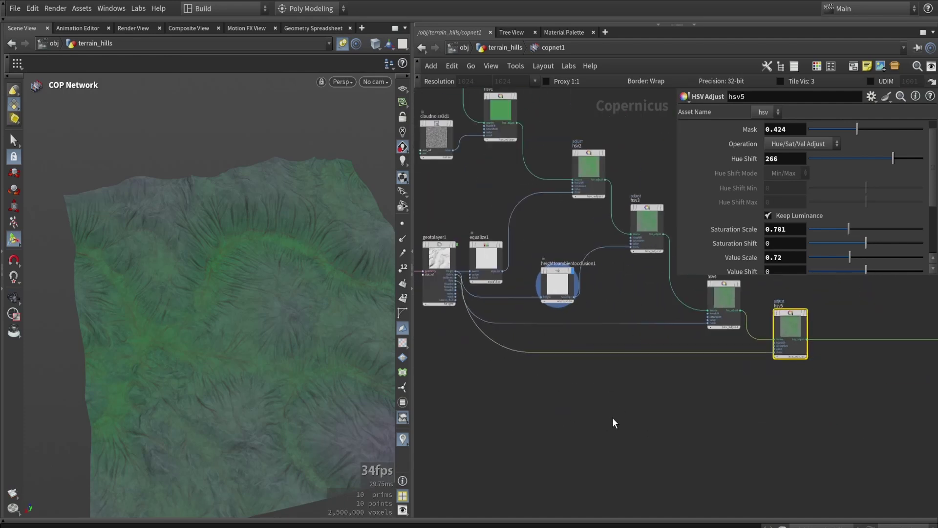
key("Tab")
mouse_move(636, 344)
left_click(763, 249)
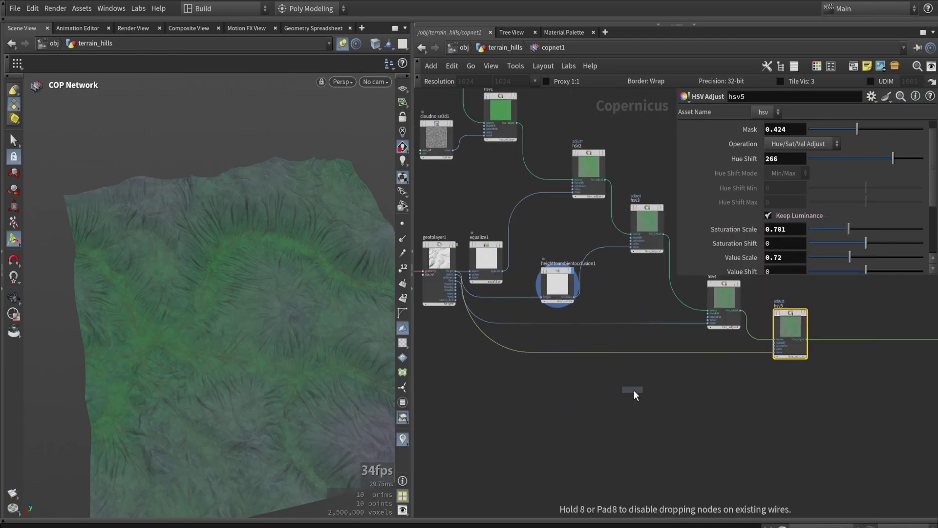
left_click(571, 383)
Step: Connect geotolayer1's flow output to distort1's source input
scroll(461, 298, "up", 4)
left_click(450, 242)
middle_click_drag(625, 500, 597, 366)
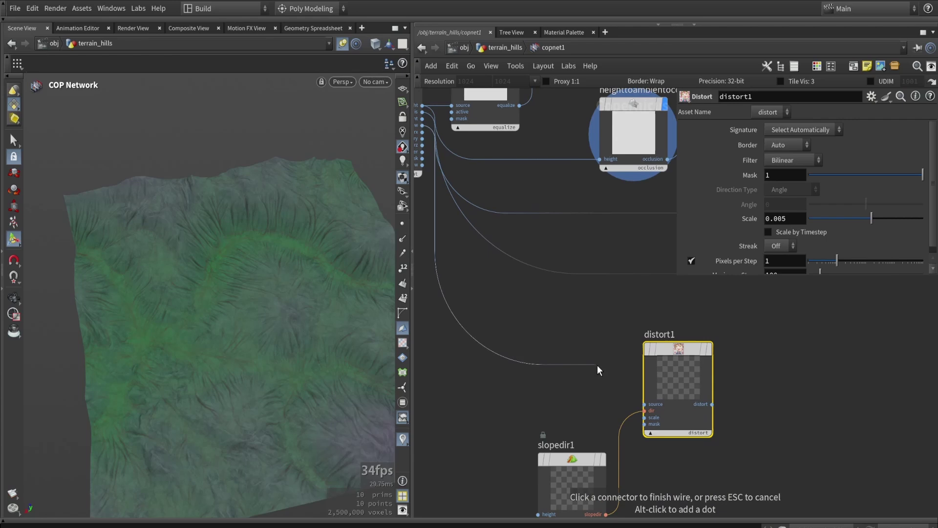
left_click(645, 404)
Step: Add a Worley Noise node and connect its dist1 output to slopedir1's height input
key("Tab")
type("noi")
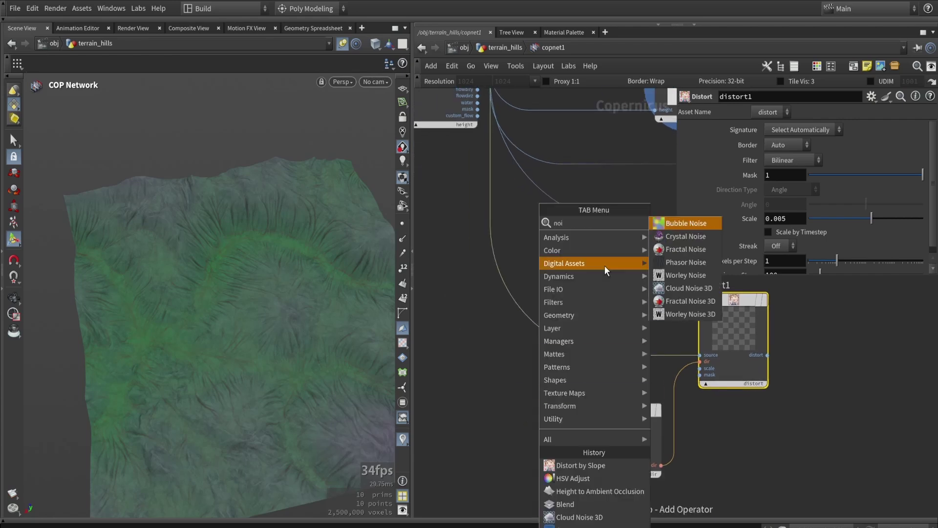
left_click(686, 275)
left_click(516, 430)
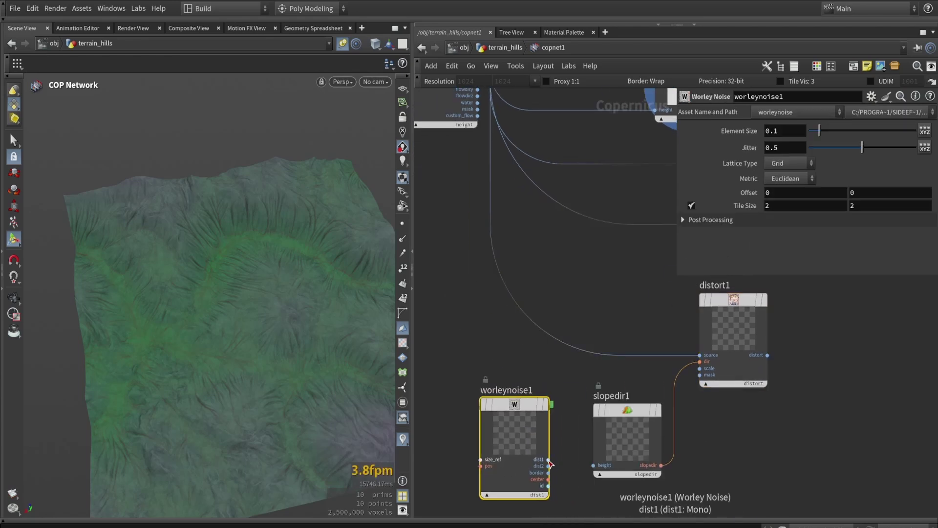
left_click_drag(548, 460, 593, 465)
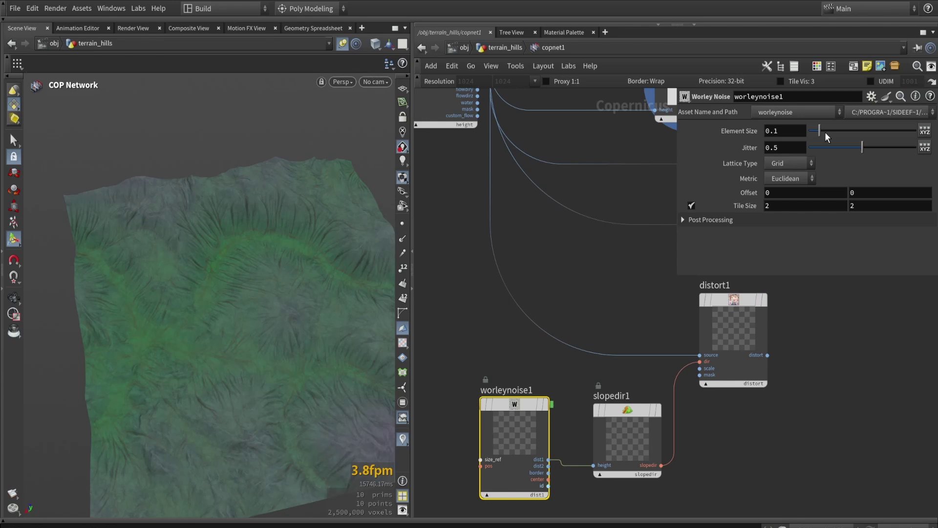
Step: Set worleynoise1's Element Size to 0.025 and Jitter to 1, and connect distort1's output to hsv4's mask
middle_click_drag(841, 352, 530, 412)
scroll(531, 413, "down", 3)
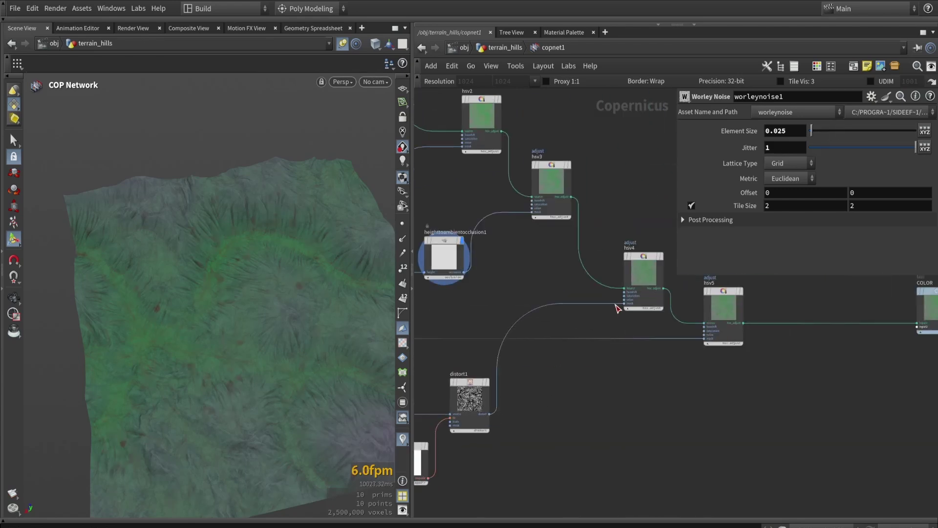
scroll(248, 281, "up", 10)
middle_click_drag(414, 386, 536, 378)
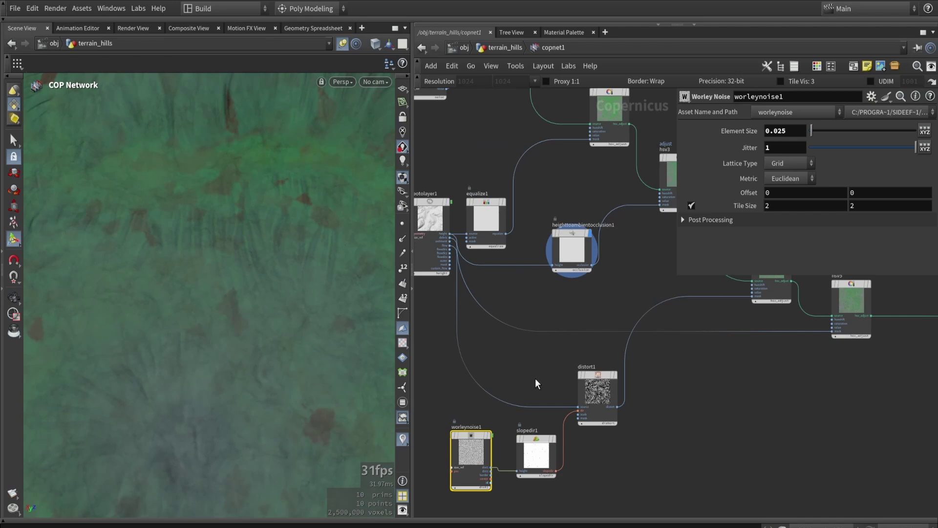
Step: Wire distort1's output directly into COLOR to inspect the distorted flow on the terrain
scroll(535, 378, "up", 4)
left_click(692, 423)
middle_click_drag(723, 432, 486, 378)
scroll(486, 377, "down", 6)
left_click_drag(478, 378, 723, 326)
left_click_drag(197, 264, 160, 255, "alt")
Step: Set slopedir1's Scale to 0.001 and Angle to -72 while checking the distorted flow on the terrain
middle_click_drag(509, 437, 611, 452)
scroll(531, 427, "up", 4)
left_click(532, 425)
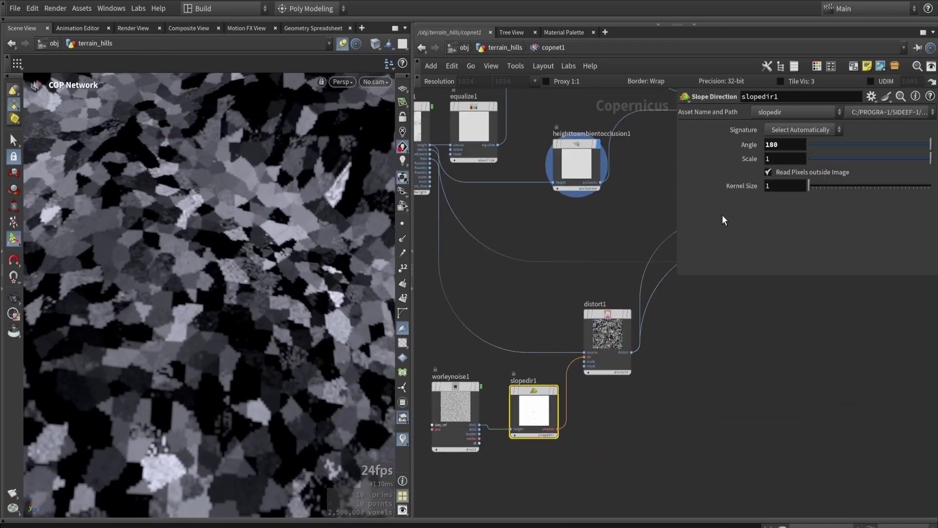
left_click_drag(837, 159, 814, 158)
scroll(274, 230, "up", 5)
left_click_drag(275, 230, 282, 277, "alt")
left_click_drag(815, 160, 814, 160)
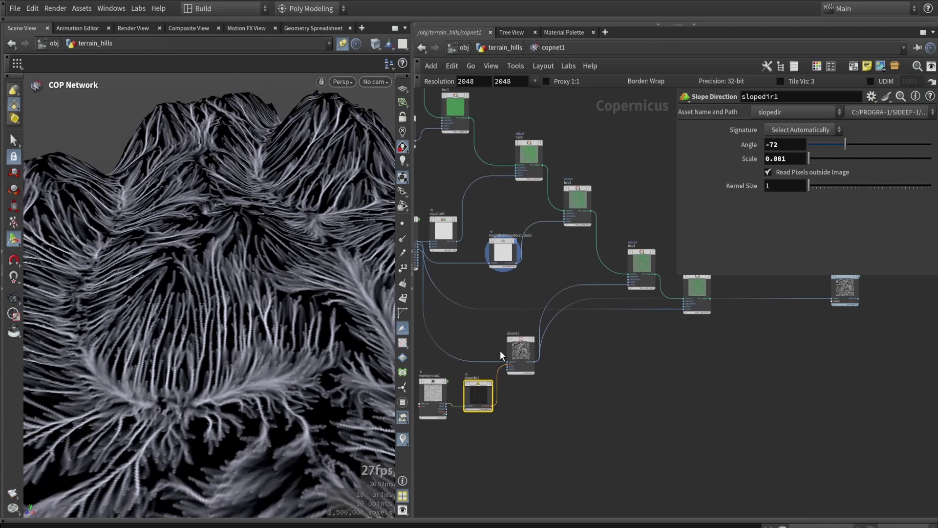
Step: Add another HSV Adjust node below hsv5 with hsv5's output feeding its source
key("Tab")
type("hs")
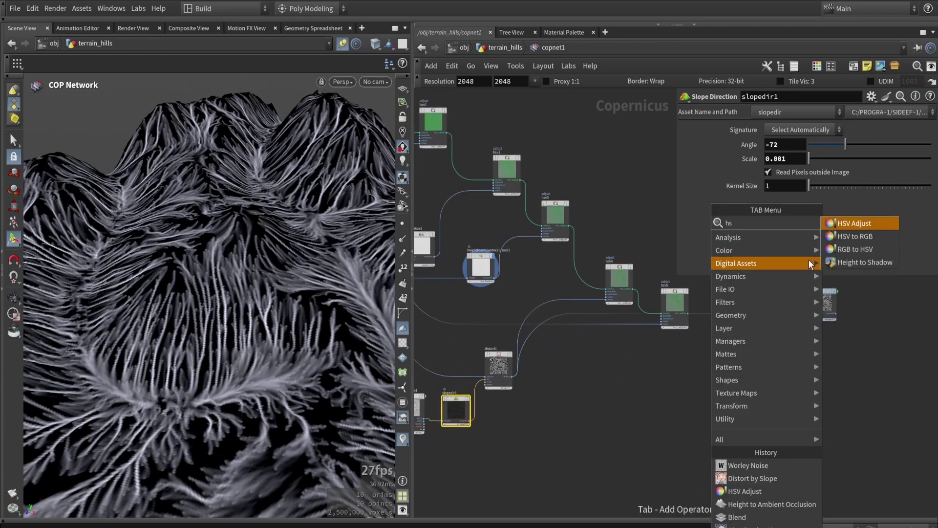
key("Return")
left_click(719, 361)
scroll(685, 313, "up", 4)
scroll(727, 419, "down", 4)
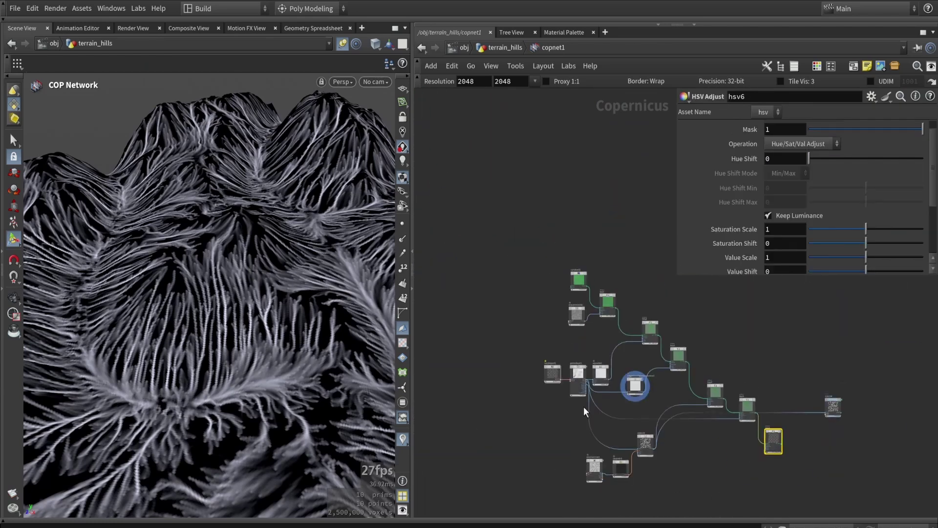
Step: Connect geotolayer1's water output to hsv6's mask input
scroll(584, 407, "up", 5)
scroll(625, 411, "up", 2)
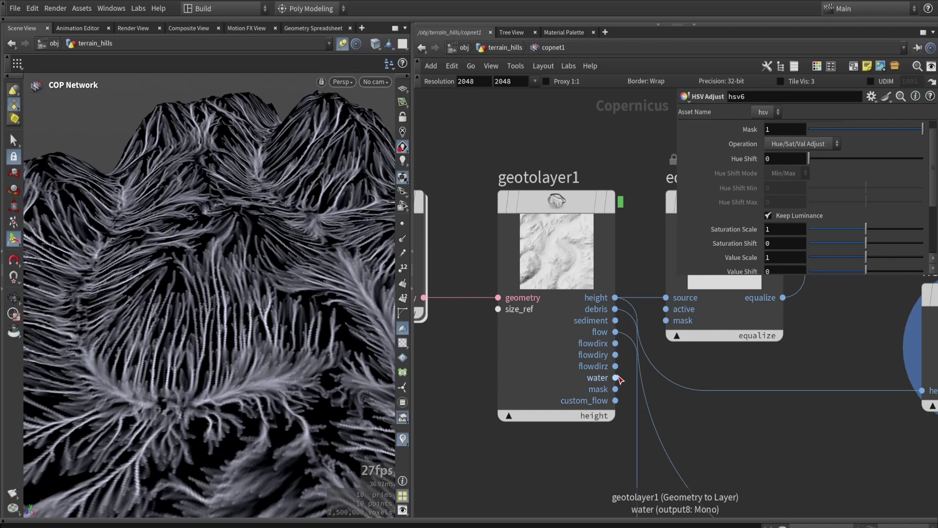
left_click(616, 378)
scroll(565, 351, "down", 5)
scroll(602, 432, "up", 5)
left_click(620, 404)
Step: Display hsv6, wire its output into COLOR, and move the COLOR node roughly level with hsv6
left_click(684, 323)
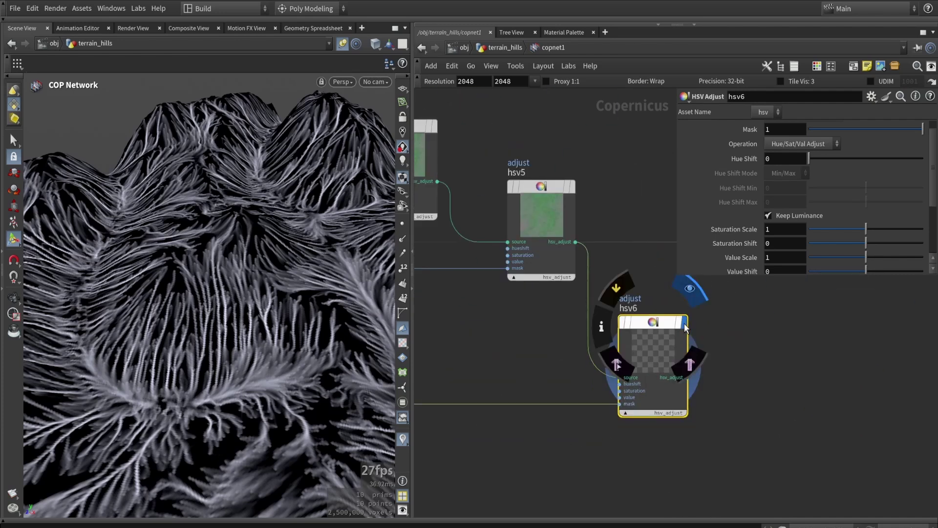
middle_click_drag(724, 382, 583, 447)
scroll(582, 446, "down", 1)
left_click(552, 443)
left_click(711, 329)
left_click_drag(727, 325, 789, 450)
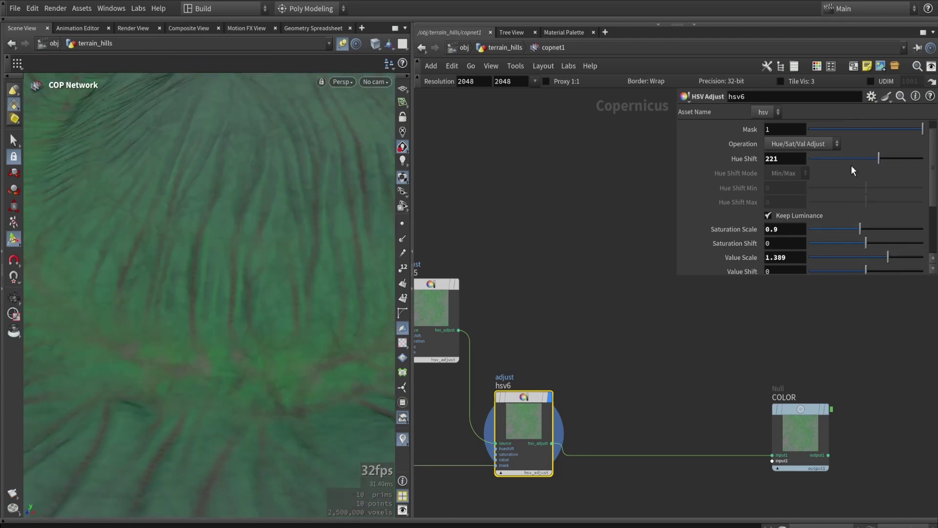
Step: Set hsv6's Hue Shift to about 115 and insert a Remap node on the wire feeding hsv6's mask input
left_click_drag(852, 171, 845, 172)
left_click_drag(257, 330, 215, 361, "alt")
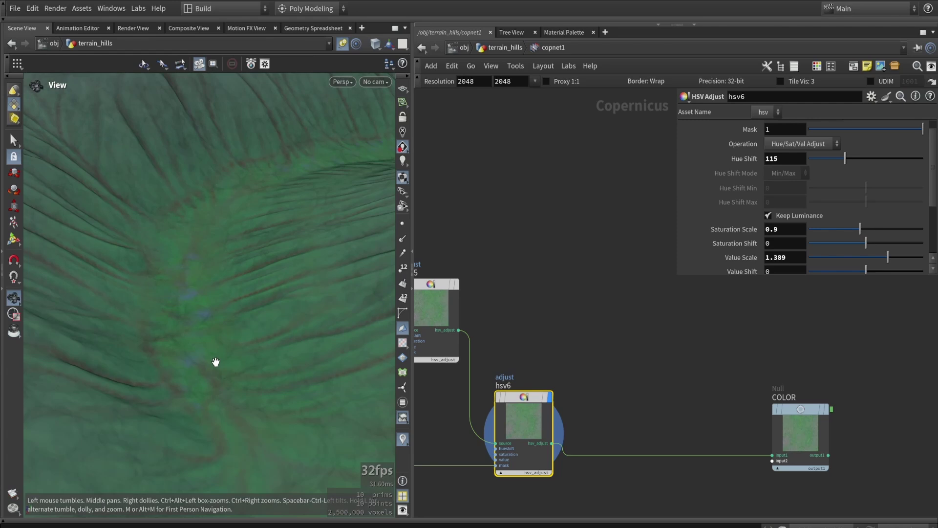
scroll(666, 394, "down", 5)
key("Tab")
type("re")
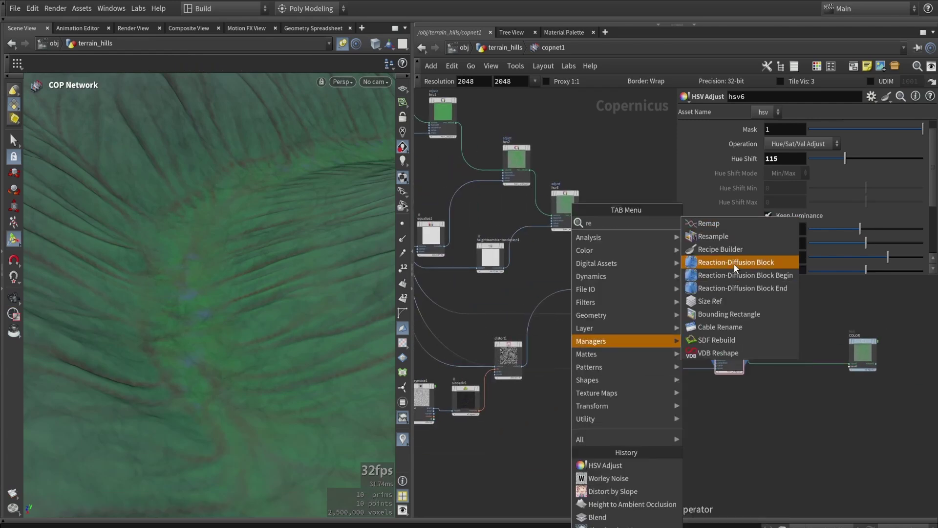
left_click(709, 223)
scroll(617, 337, "up", 5)
left_click(709, 366)
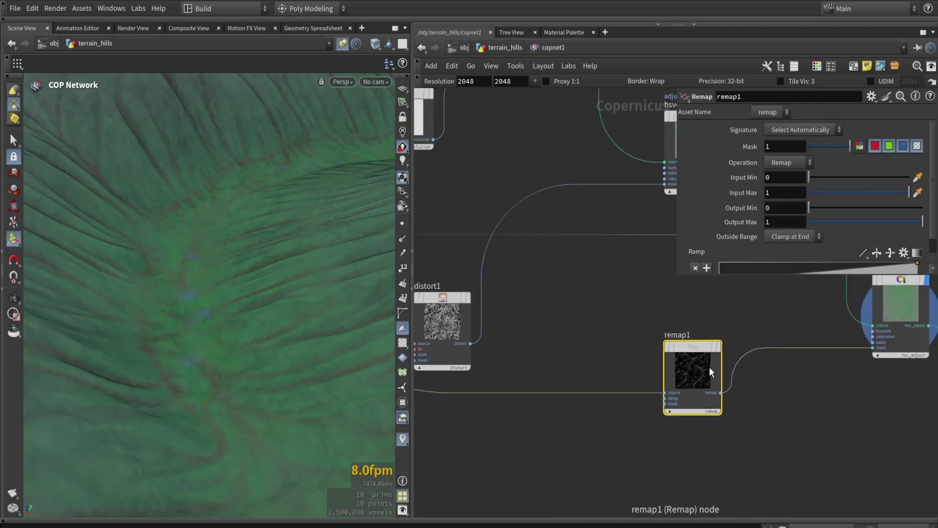
Step: Move the white end point of remap1's ramp to about a fifth of the ramp's width to strengthen the water mask
scroll(704, 368, "up", 4)
scroll(801, 298, "down", 2)
scroll(817, 272, "down", 2)
mouse_move(721, 265)
left_mouse_down()
mouse_move(841, 265)
mouse_move(718, 266)
left_mouse_up()
left_click_drag(804, 268, 755, 266)
key("Escape")
left_click_drag(289, 311, 352, 337)
Step: Set hsv6's Hue Shift to 76 while checking the water areas on the terrain
scroll(665, 337, "down", 2)
middle_click_drag(890, 317, 694, 350)
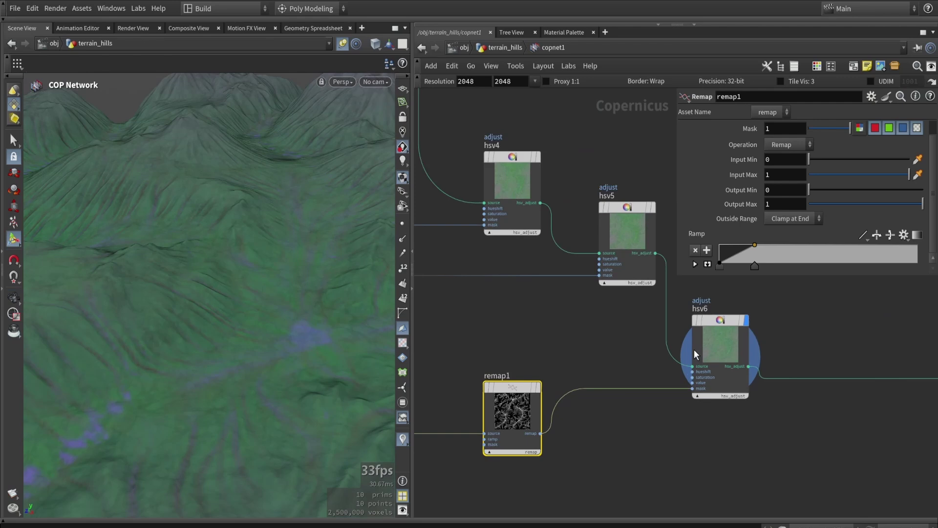
scroll(695, 349, "up", 1)
left_click(717, 342)
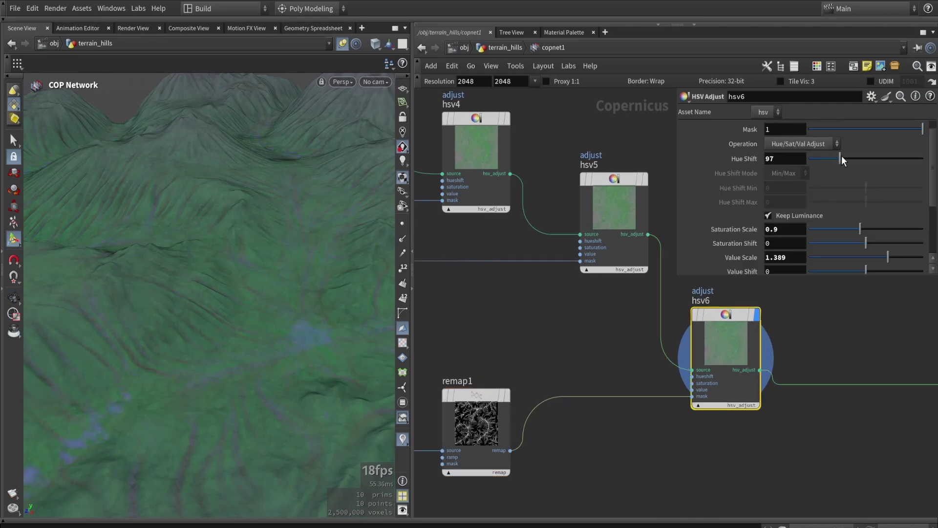
mouse_move(842, 159)
left_mouse_down()
mouse_move(860, 157)
mouse_move(828, 159)
left_mouse_up()
Step: Insert another HSV Adjust node on the wire between hsv6 and COLOR
key("Tab")
type("hsv")
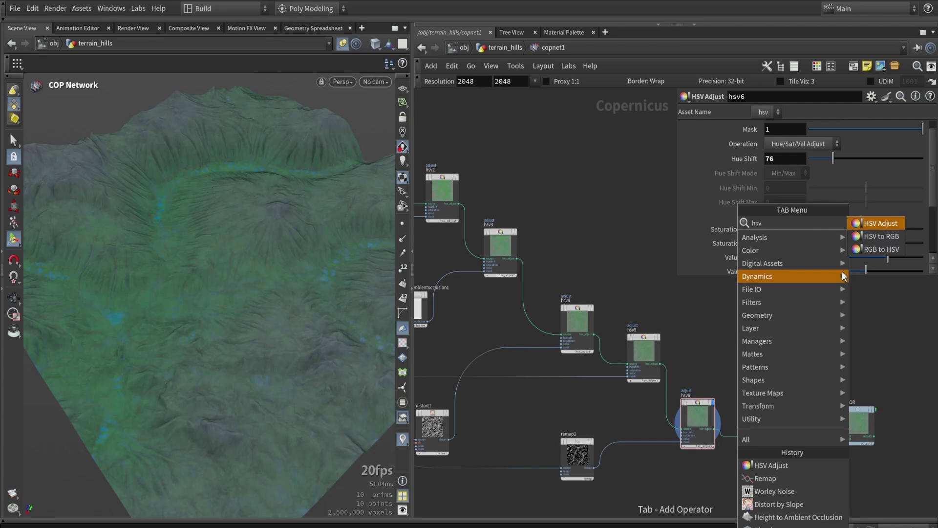
left_click(866, 226)
scroll(747, 489, "up", 3)
left_click(763, 455)
Step: Feed a geotolayer1 layer into hsv7's mask and set Hue Shift 272, Saturation Scale 0.662, Value Scale 0.72 and Mask 0.585
scroll(797, 387, "down", 5)
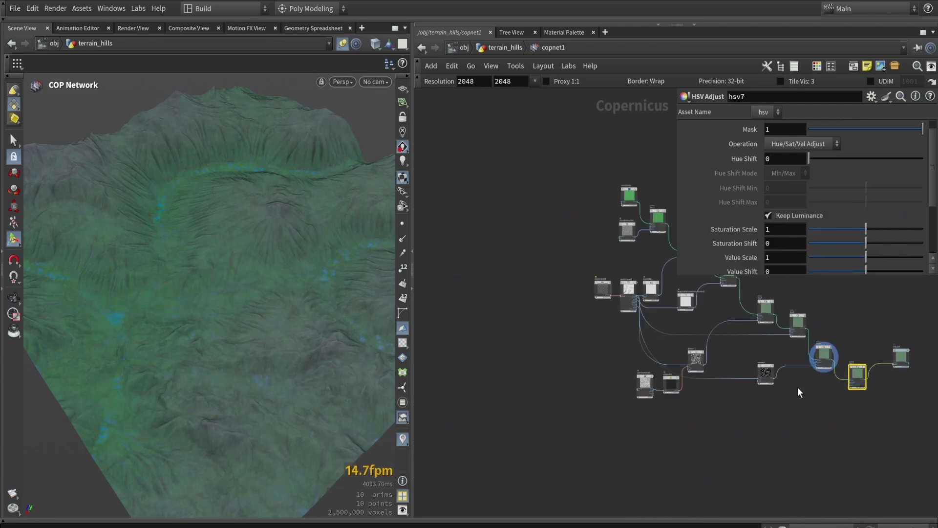
scroll(626, 334, "up", 5)
left_click(584, 329)
scroll(747, 461, "down", 5)
scroll(658, 490, "up", 6)
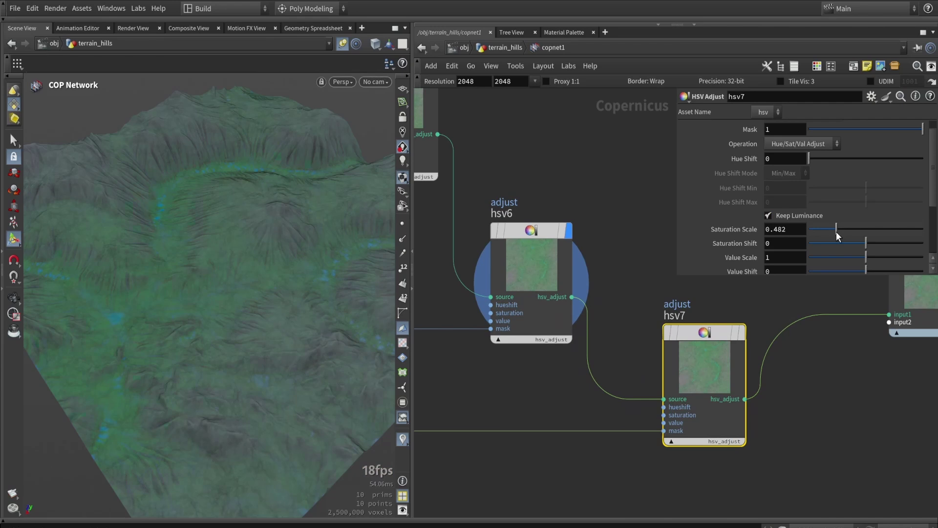
mouse_move(837, 231)
left_mouse_down()
mouse_move(869, 230)
mouse_move(847, 230)
mouse_move(859, 256)
left_mouse_up()
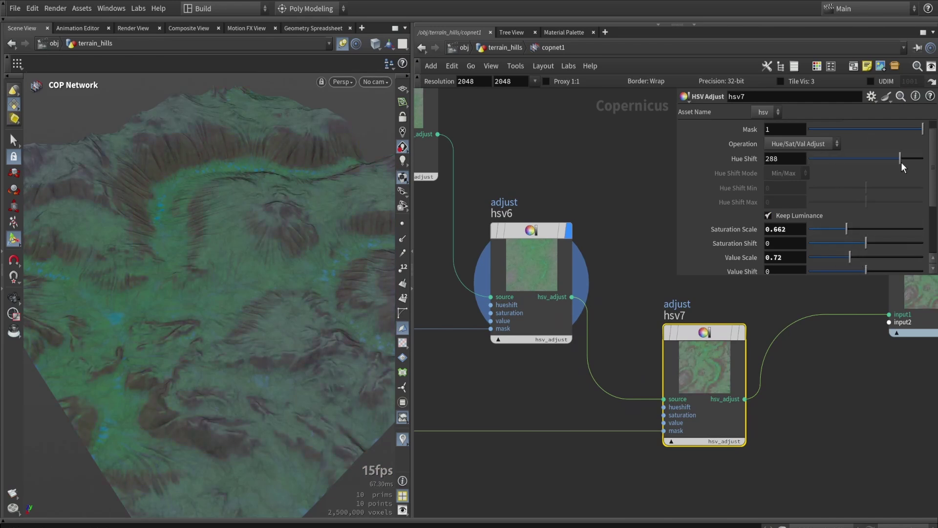
left_click_drag(244, 266, 264, 264, "alt")
Step: Add a Height to Shadow node in the empty area below the HSV Adjust chain
scroll(679, 296, "down", 5)
key("Tab")
type("hei")
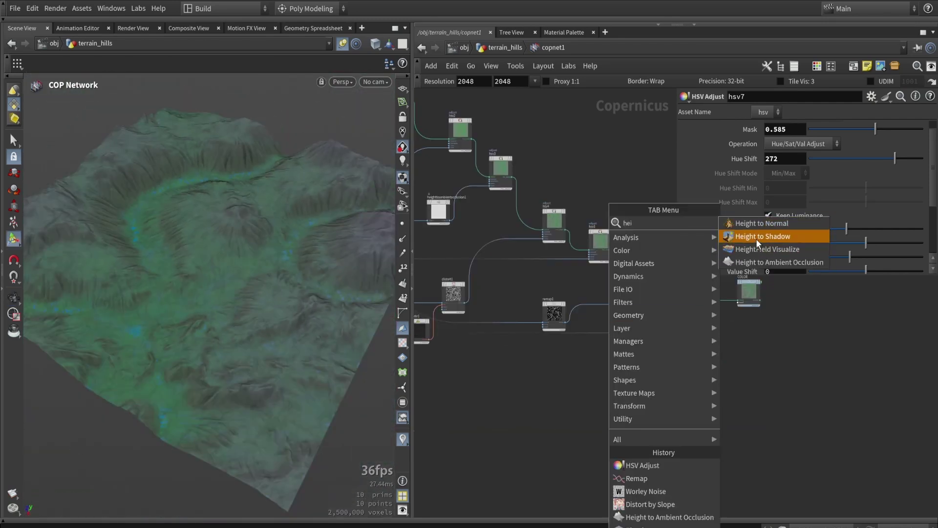
left_click(756, 239)
left_click(578, 394)
middle_click_drag(579, 391, 704, 391)
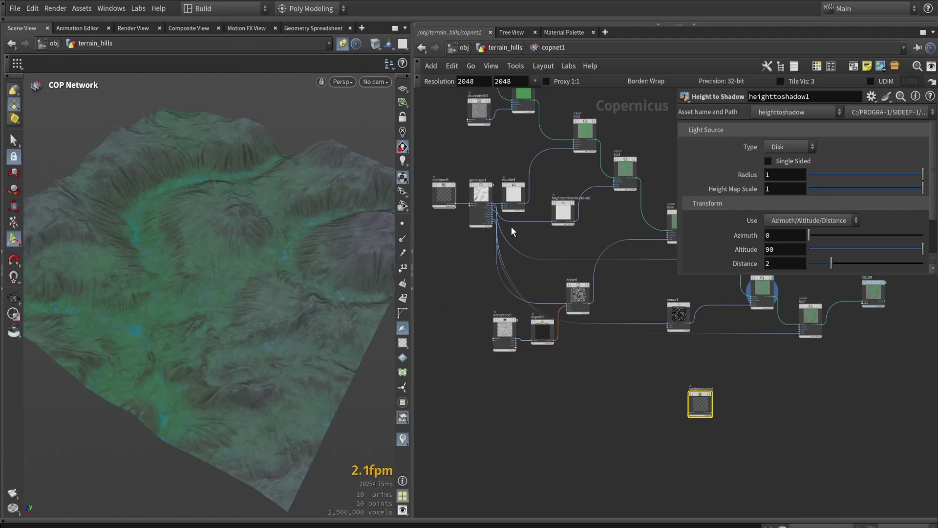
Step: Connect geotolayer1's height output to heighttoshadow1's height input
scroll(505, 211, "up", 5)
left_click(560, 205)
scroll(586, 304, "down", 5)
scroll(757, 474, "up", 5)
left_click(713, 466)
Step: Move heighttoshadow1 below hsv7 and wire its shadow output into COLOR to preview it on the terrain
middle_click_drag(802, 426, 488, 440)
scroll(678, 364, "down", 5)
scroll(488, 439, "up", 4)
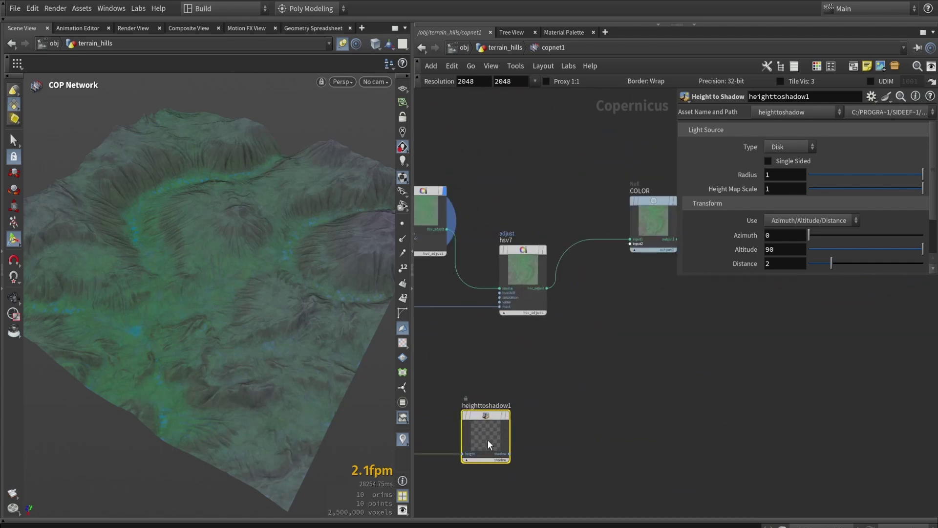
left_click(628, 228)
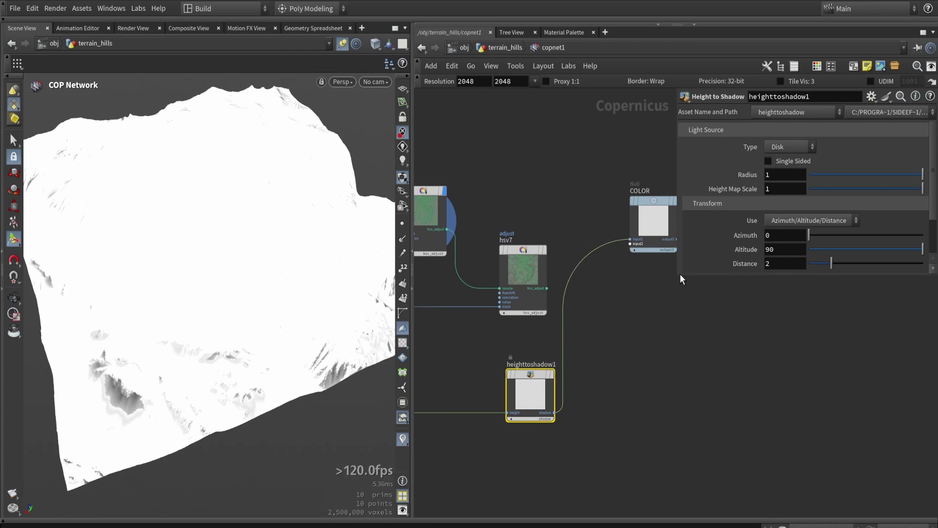
Step: Set heighttoshadow1's light source Type to Sphere, Altitude to 84.5 and Distance to 1.07
left_click_drag(679, 279, 657, 432)
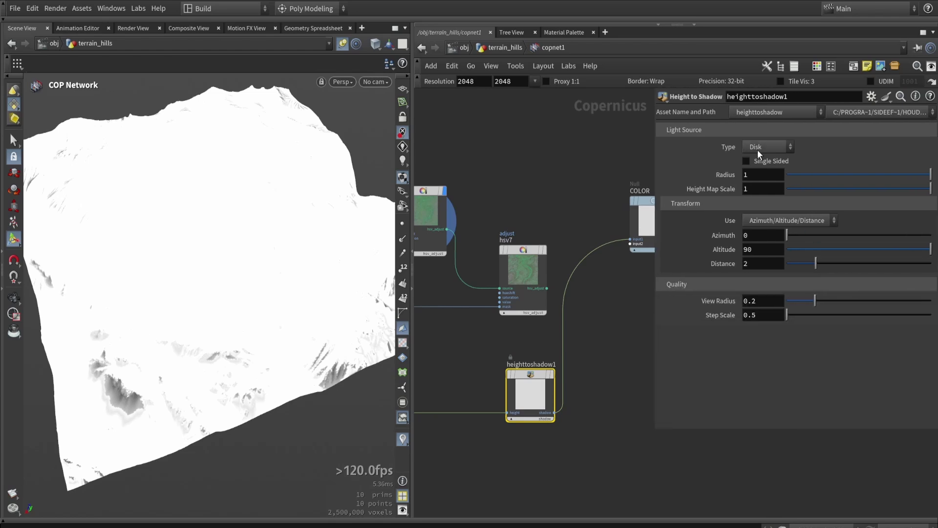
left_click(763, 174)
mouse_move(299, 259)
left_mouse_down("alt")
mouse_move(304, 231)
mouse_move(298, 342)
mouse_move(169, 250)
mouse_move(293, 262)
left_mouse_up("alt")
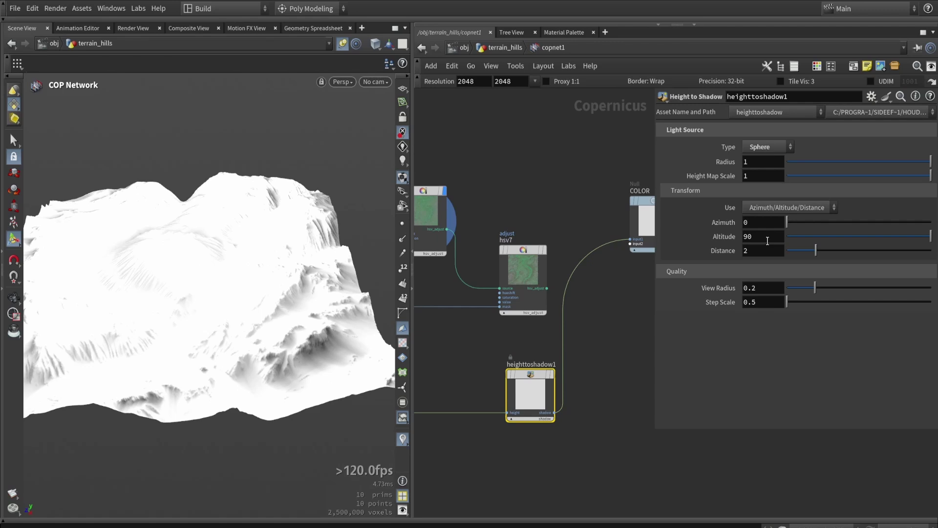
left_click(800, 235)
left_click_drag(799, 233, 887, 237)
left_click_drag(220, 303, 261, 296, "alt")
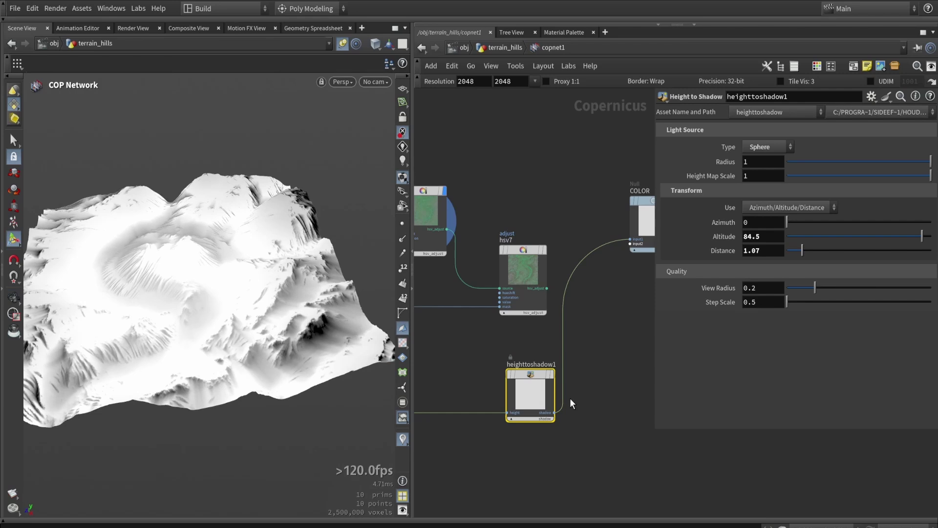
Step: Add another HSV Adjust node beside heighttoshadow1 with hsv7's output feeding its source
scroll(604, 394, "down", 2)
middle_click_drag(611, 395, 548, 371)
key("Tab")
type("hs")
left_click(676, 223)
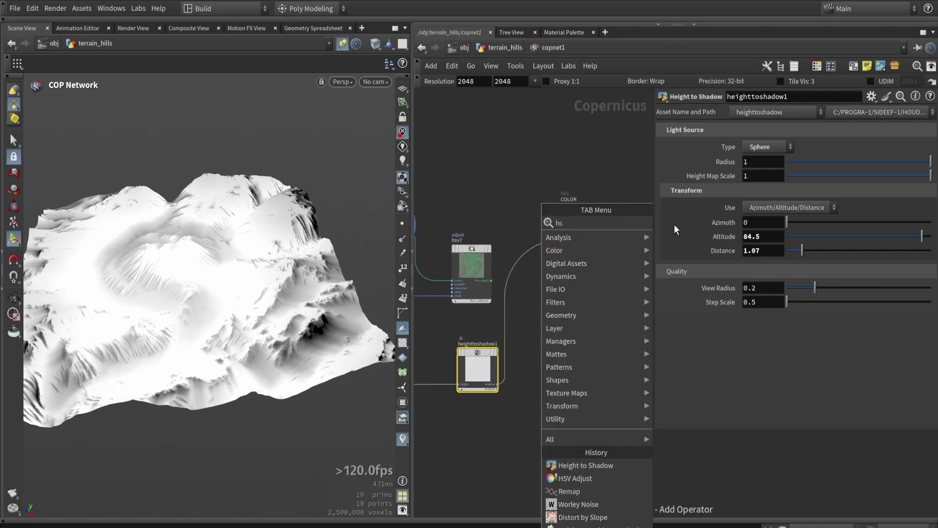
left_click(549, 325)
scroll(489, 283, "up", 3)
left_click_drag(494, 278, 559, 365)
Step: Wire hsv8 into COLOR with heighttoshadow1's shadow as its mask, and set hsv8's Value Scale to 0.254
scroll(489, 391, "down", 2)
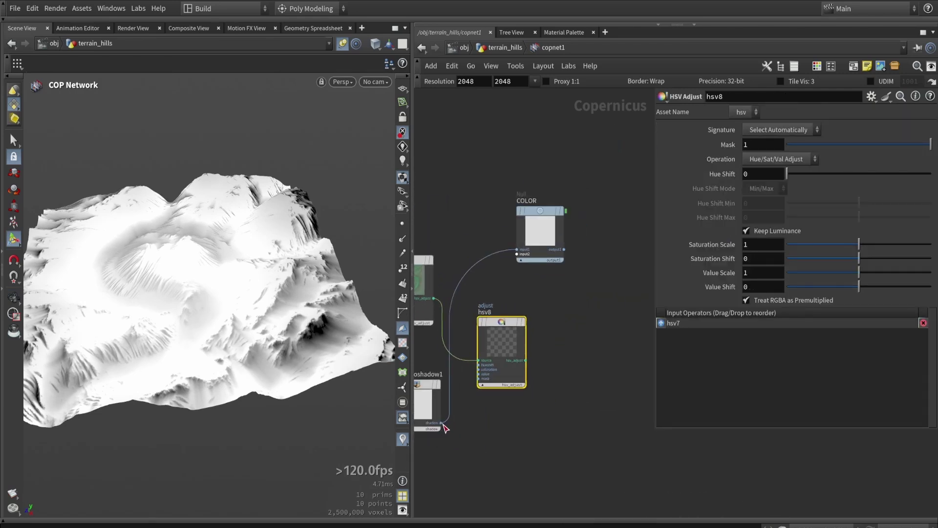
left_click_drag(444, 427, 520, 358)
left_click_drag(528, 263, 526, 259)
scroll(488, 342, "up", 2)
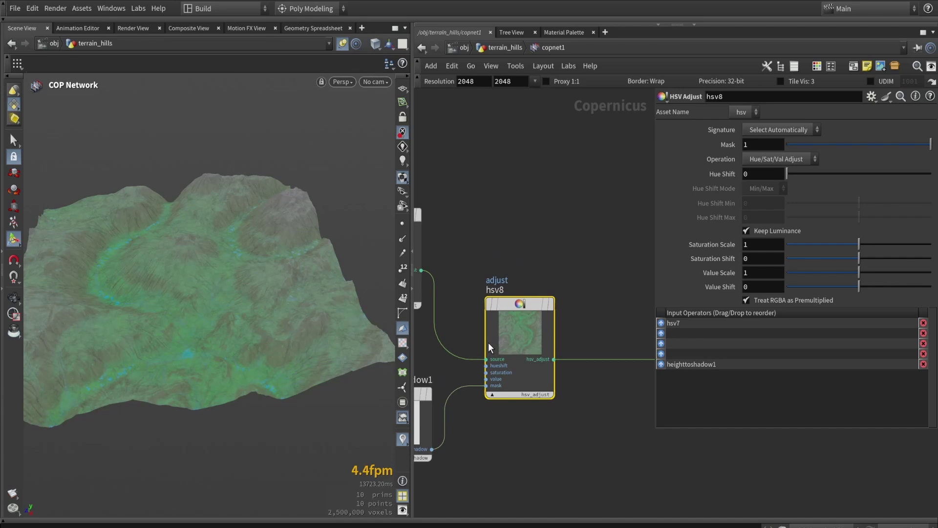
left_click_drag(843, 272, 794, 276)
Step: Insert a Remap node between heighttoshadow1 and hsv8's mask and reverse its ramp
scroll(562, 353, "down", 2)
key("Tab")
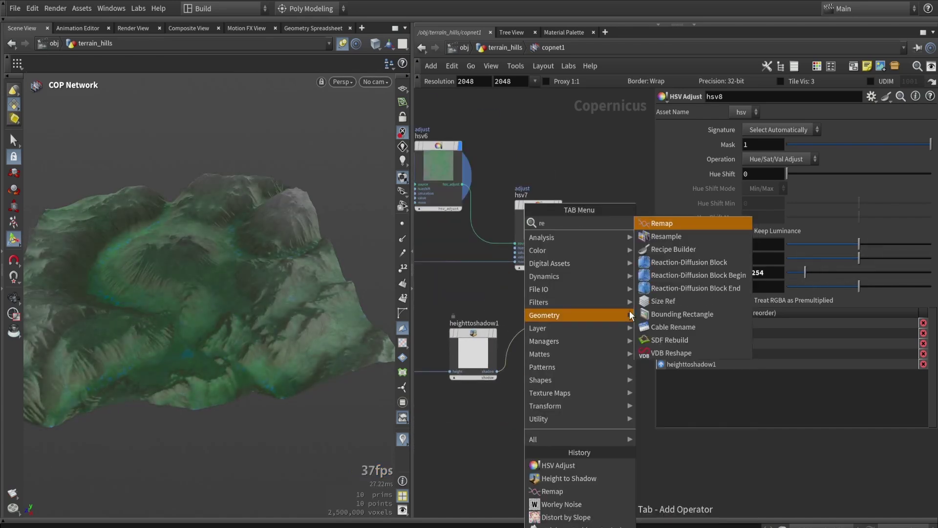
left_click(684, 224)
left_click(558, 325)
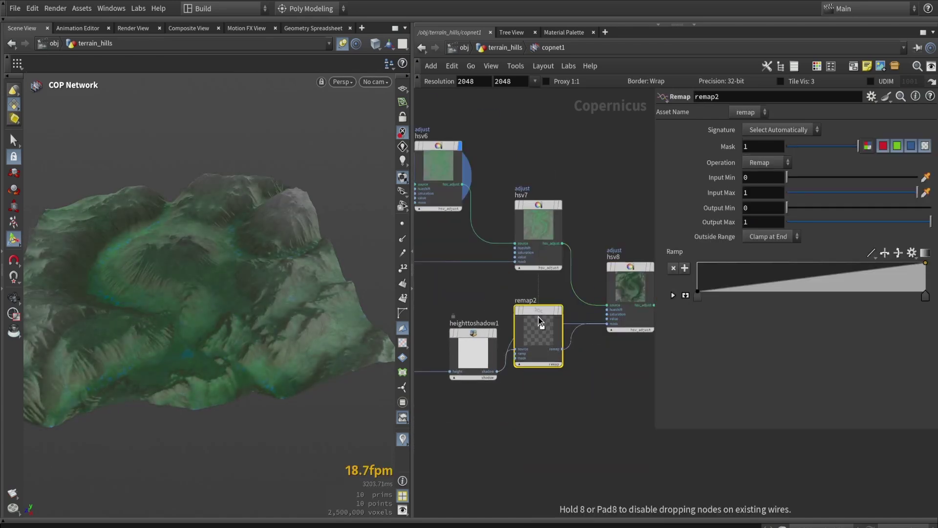
left_click(887, 255)
Step: Set hsv8's Hue Shift to 196 and Saturation Scale to 1.16, checking the shadow tint on the terrain
middle_click_drag(573, 437, 483, 450)
left_click(569, 291)
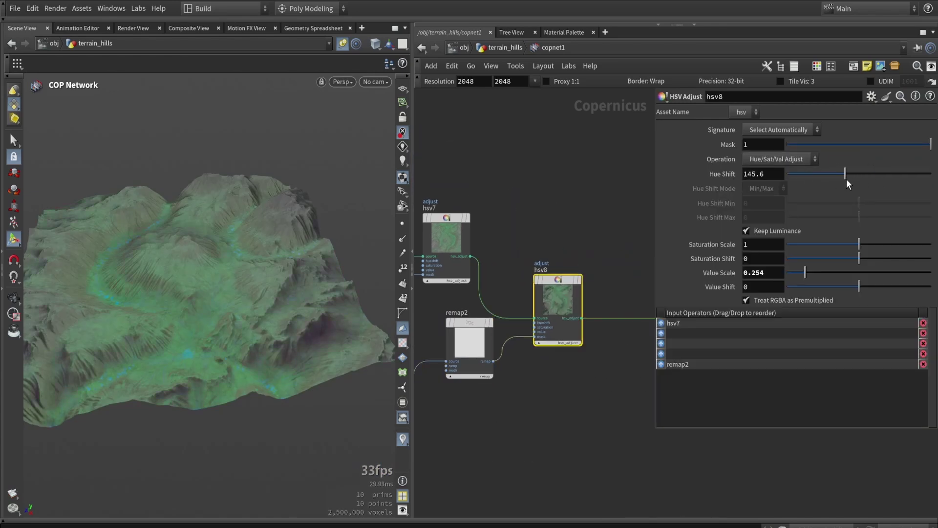
key("Escape")
left_click_drag(146, 267, 302, 281)
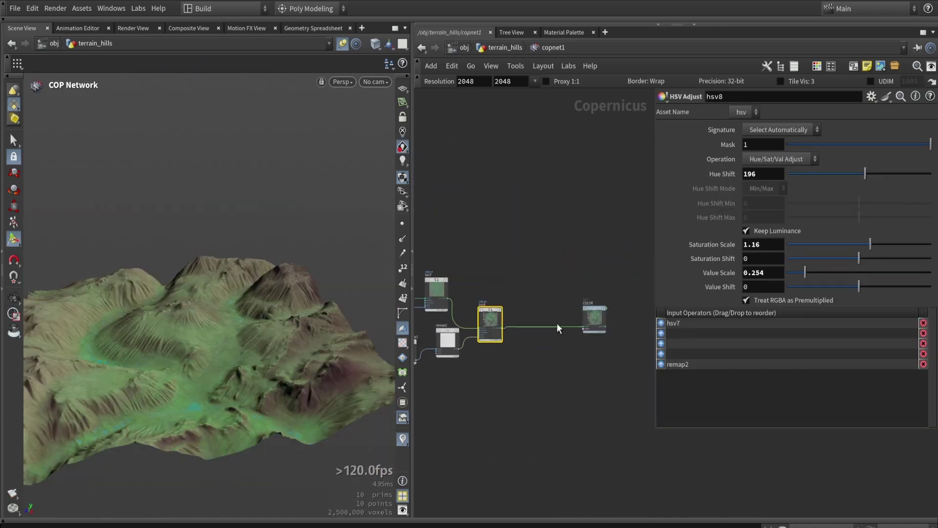
Step: Insert a Sharpen node on the wire between hsv8 and COLOR
scroll(556, 323, "up", 3)
key("Tab")
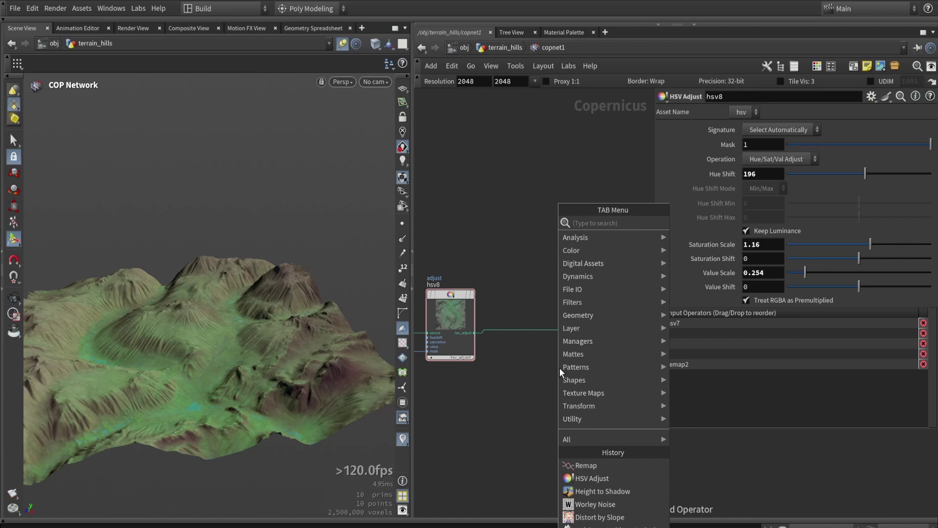
type("shar")
left_click(684, 223)
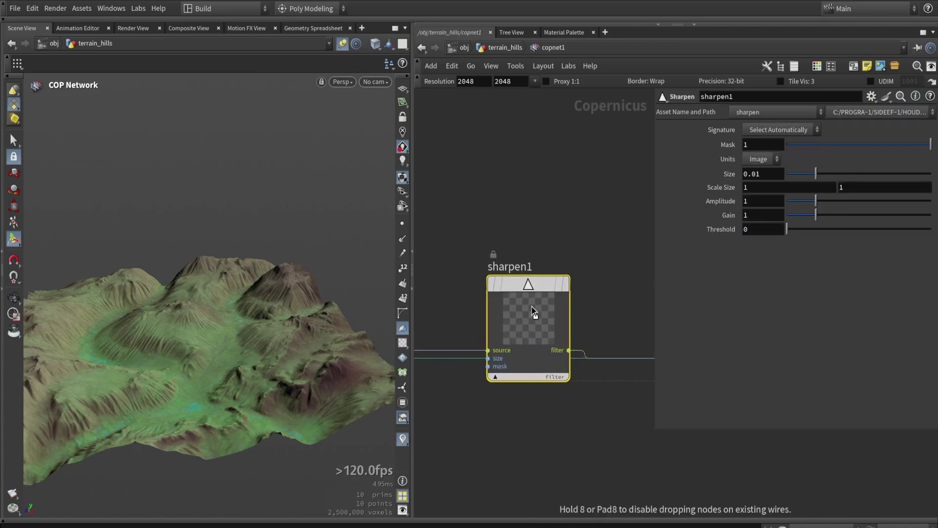
left_click(532, 307)
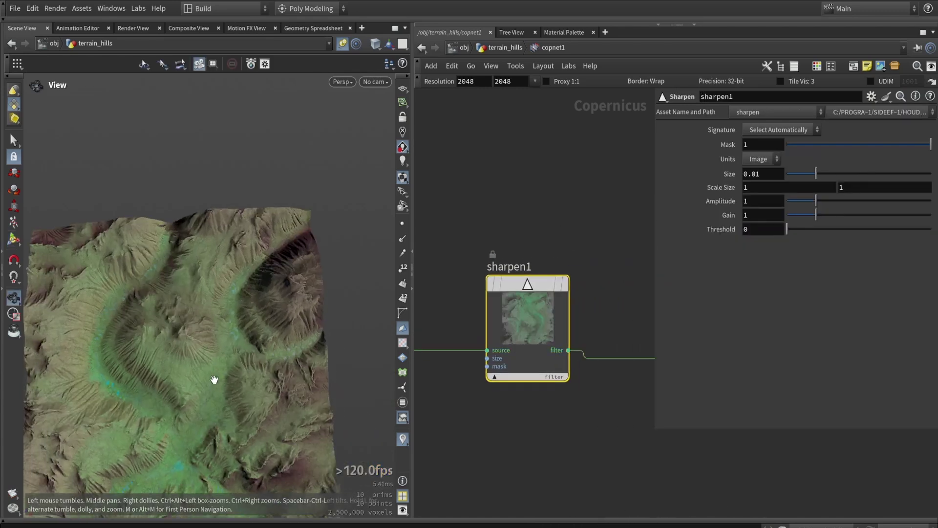
Step: Set sharpen1's Size to 0.0078 and toggle the node's bypass to compare the terrain with and without sharpening
scroll(212, 380, "up", 5)
mouse_move(484, 335)
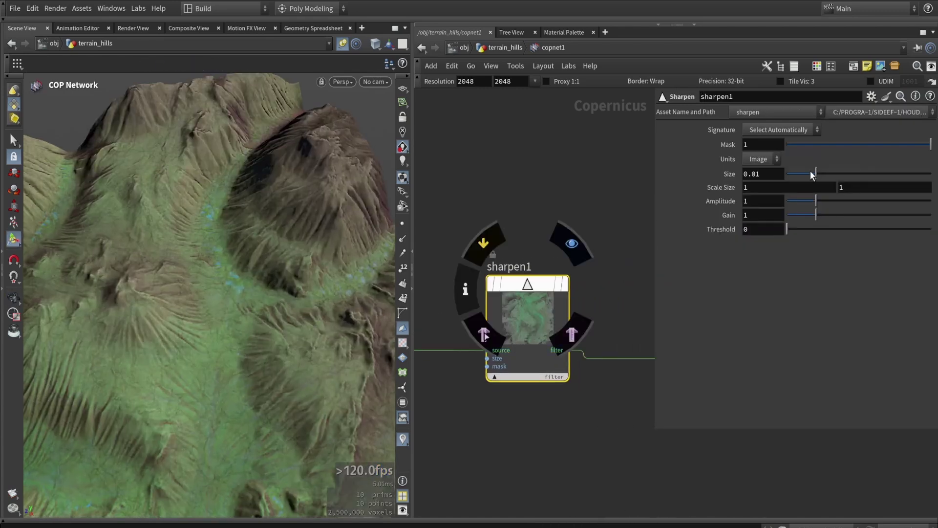
left_click_drag(931, 174, 930, 173)
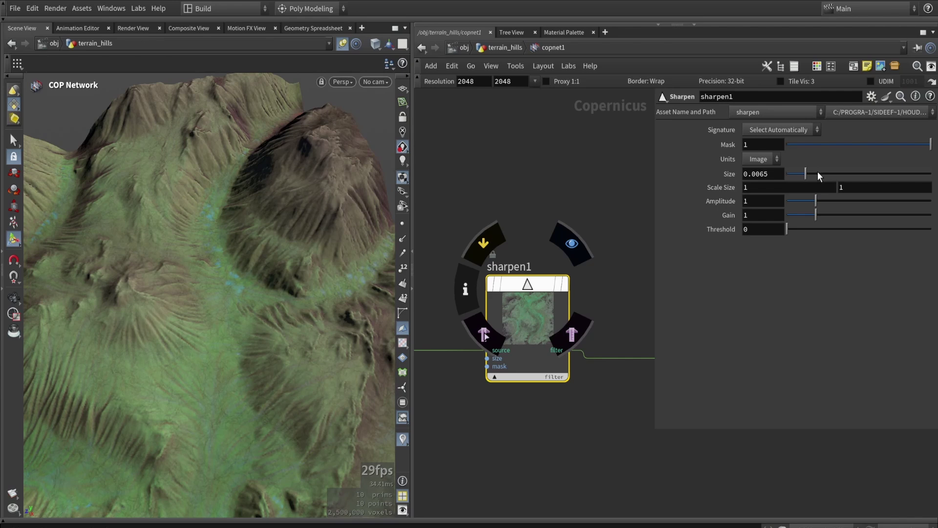
left_click_drag(802, 171, 810, 172)
scroll(269, 316, "up", 6)
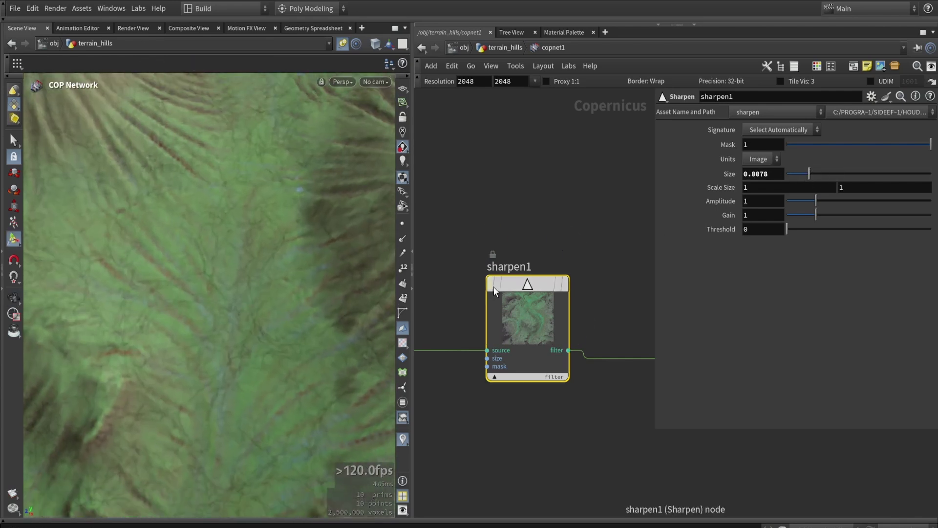
left_click(489, 285)
left_click(489, 286)
left_click(490, 286)
left_click(489, 285)
Step: Add a Height to Normal node in the empty area below slopedir1
scroll(256, 327, "down", 8)
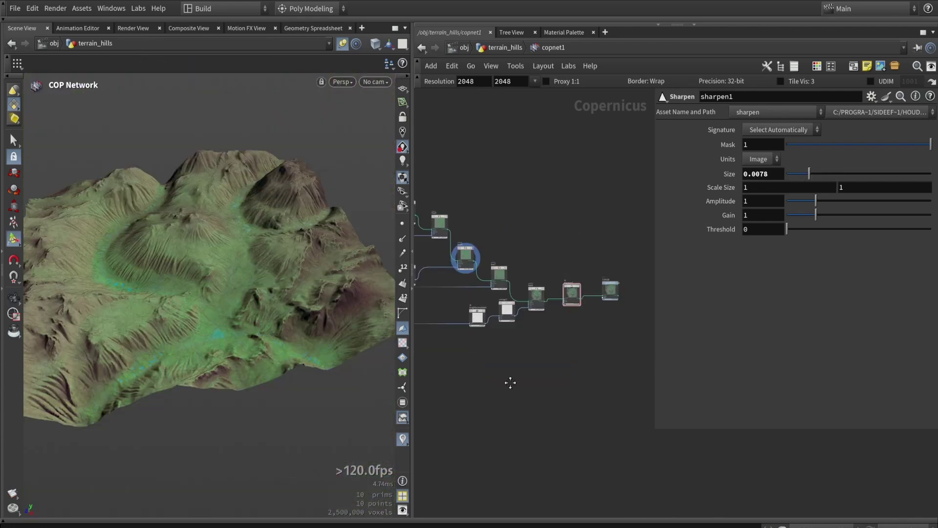
scroll(464, 342, "up", 5)
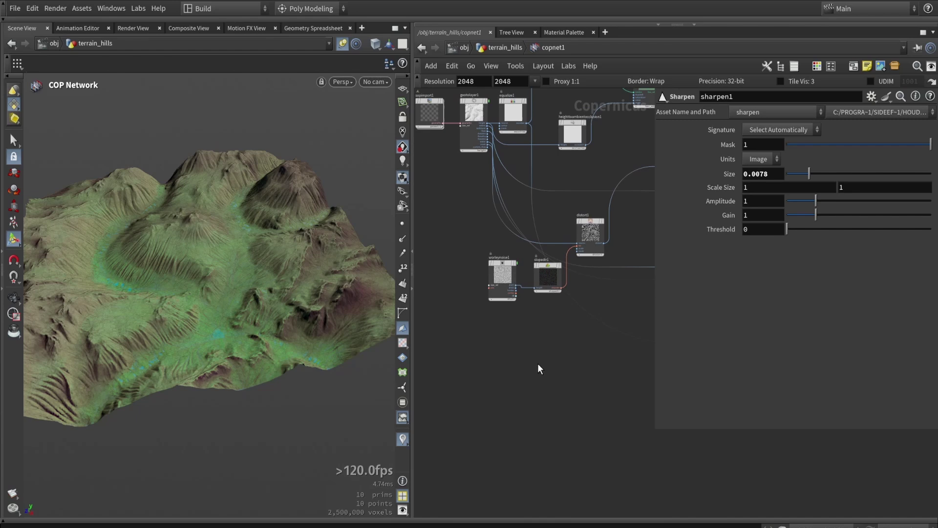
key("Tab")
type("normal")
left_click(670, 262)
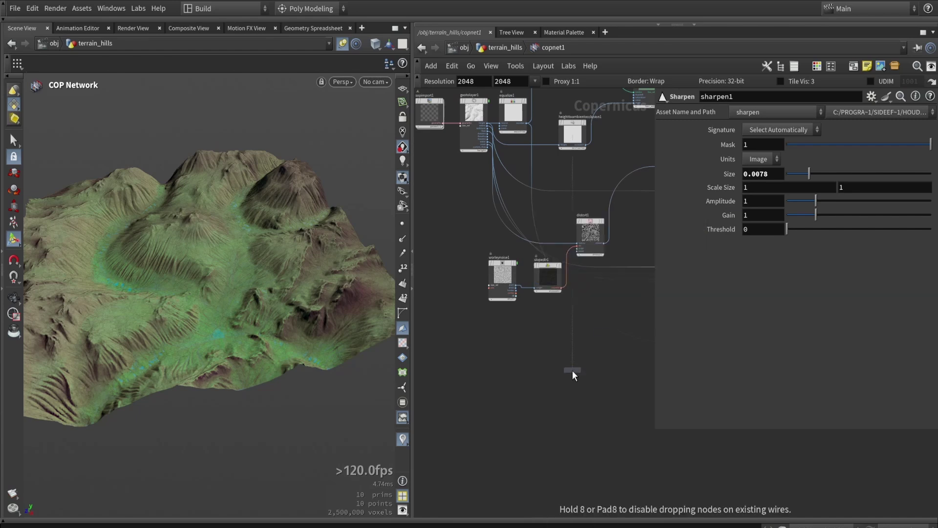
left_click(573, 372)
Step: Connect geotolayer1's height output to heighttonormal1's height input and set the display on heighttonormal1
scroll(561, 378, "up", 2)
scroll(562, 386, "up", 3)
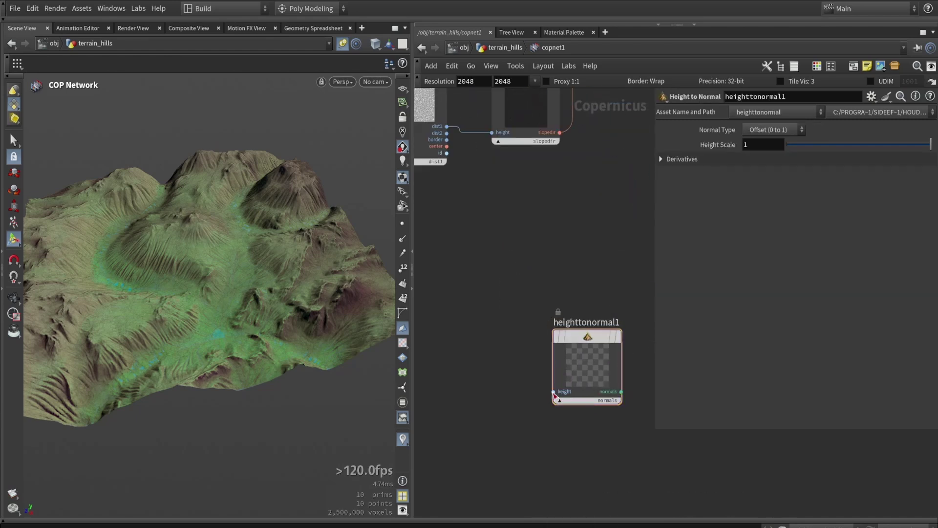
left_click(554, 392)
scroll(547, 381, "down", 6)
scroll(509, 186, "up", 4)
left_click(512, 177)
scroll(514, 181, "down", 5)
scroll(556, 333, "up", 6)
left_click(558, 336)
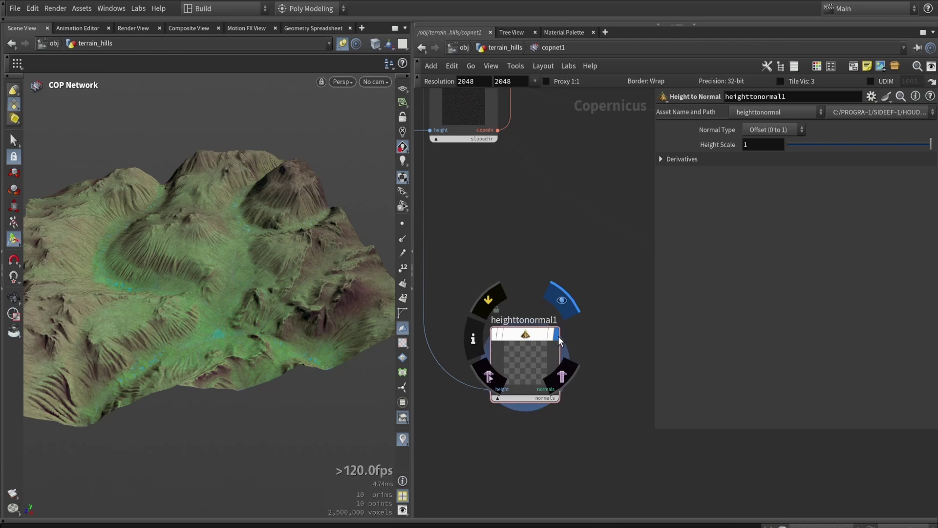
Step: Move heighttonormal1 across the network to below the sharpen1 node
scroll(555, 338, "down", 5)
left_click_drag(539, 341, 617, 439)
scroll(552, 402, "down", 3)
middle_click_drag(563, 404, 491, 359)
scroll(495, 368, "up", 1)
left_click_drag(495, 378, 643, 340)
middle_click_drag(631, 322, 452, 338)
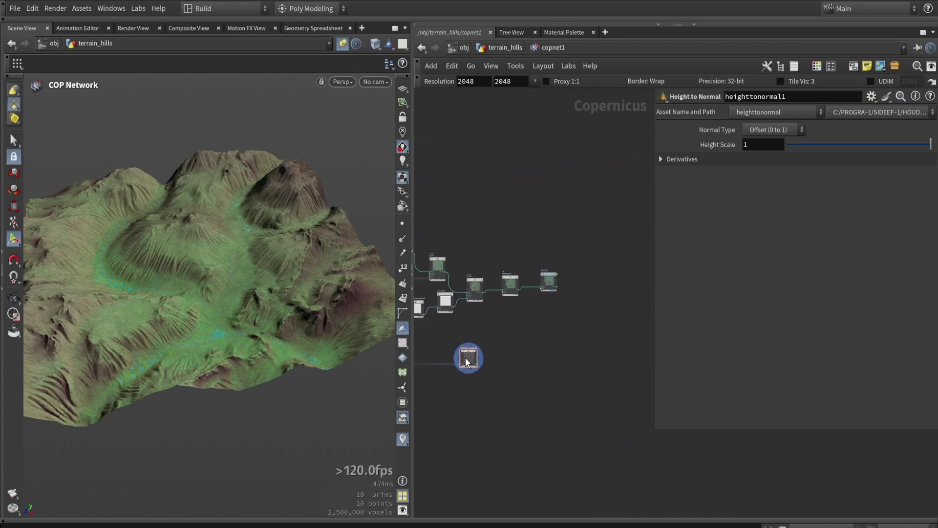
Step: Wire heighttonormal1's normals into COLOR to preview them on the terrain, and set its Height Scale to 0.539
scroll(467, 361, "up", 3)
left_click(508, 382)
left_click(538, 258)
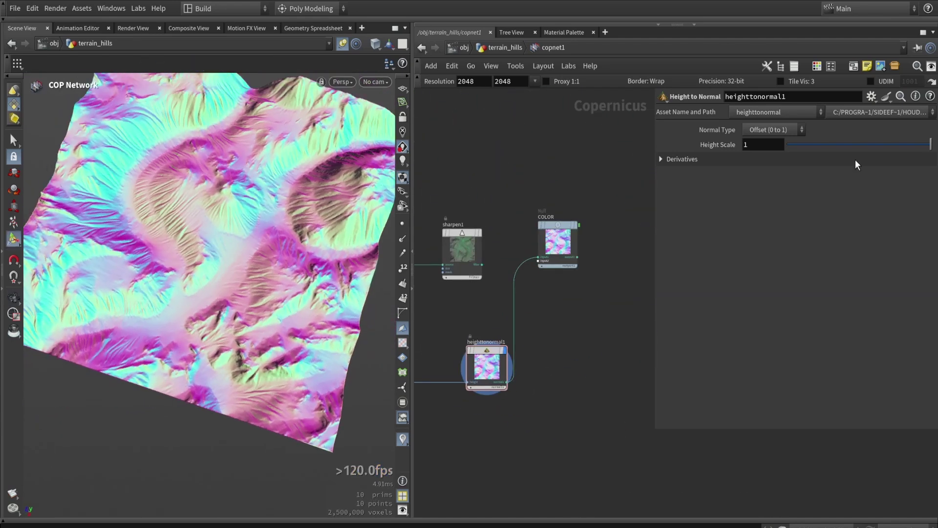
left_click(865, 144)
Step: Add a Bake Geometry Textures node below heighttonormal1
key("Tab")
type("bak")
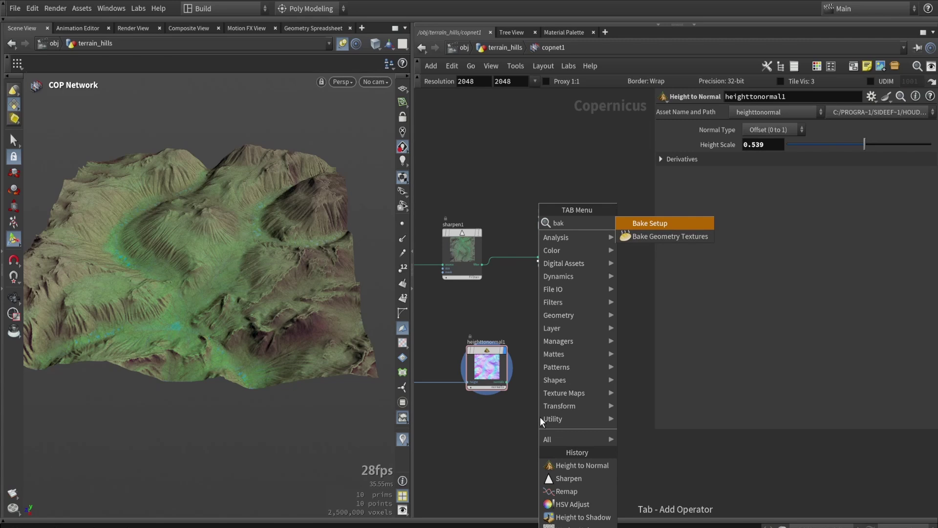
left_click(671, 236)
left_click(491, 429)
Step: Inspect the textured terrain in the terrain_hills network, display the TERRAIN null and open its node information
scroll(536, 381, "up", 3)
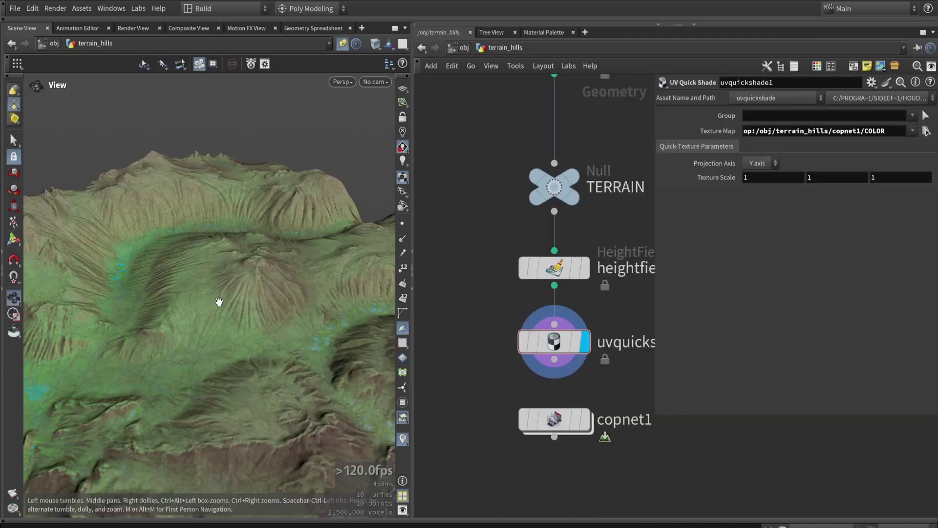
scroll(215, 302, "up", 5)
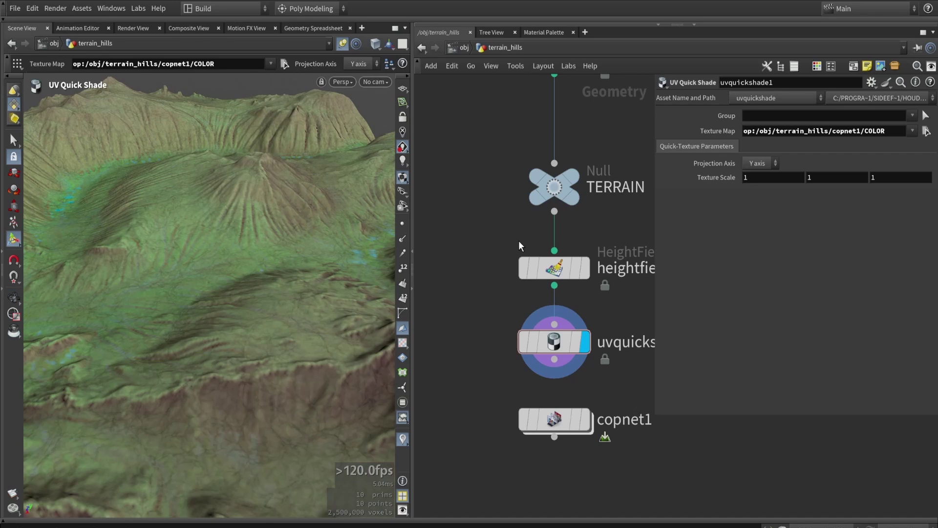
left_click(570, 178)
left_click(506, 192)
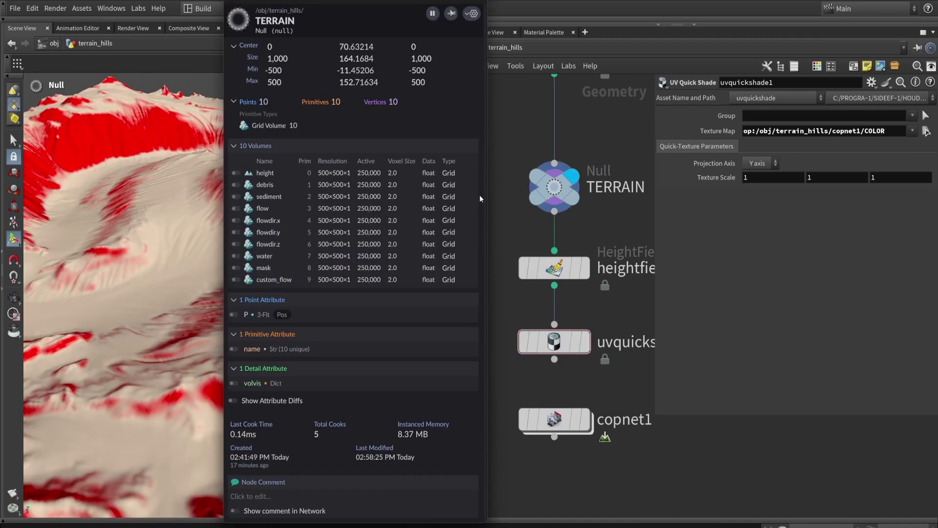